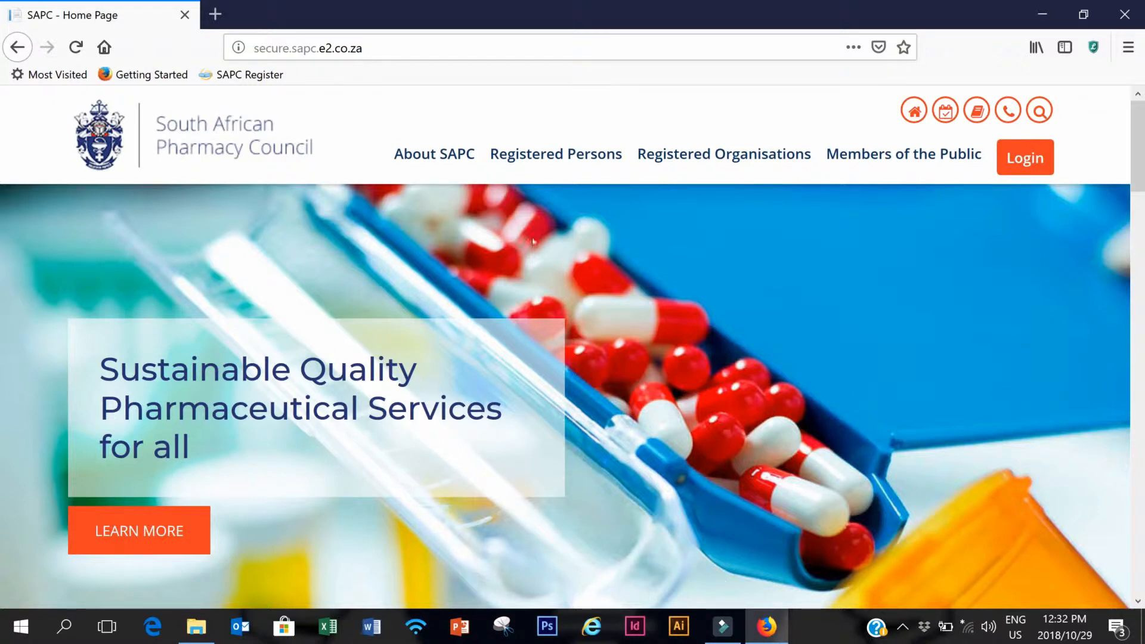
Step: Open the login page for pharmacist interns from the Registered Persons section
{"action": "left_click", "coordinate": [548, 158]}
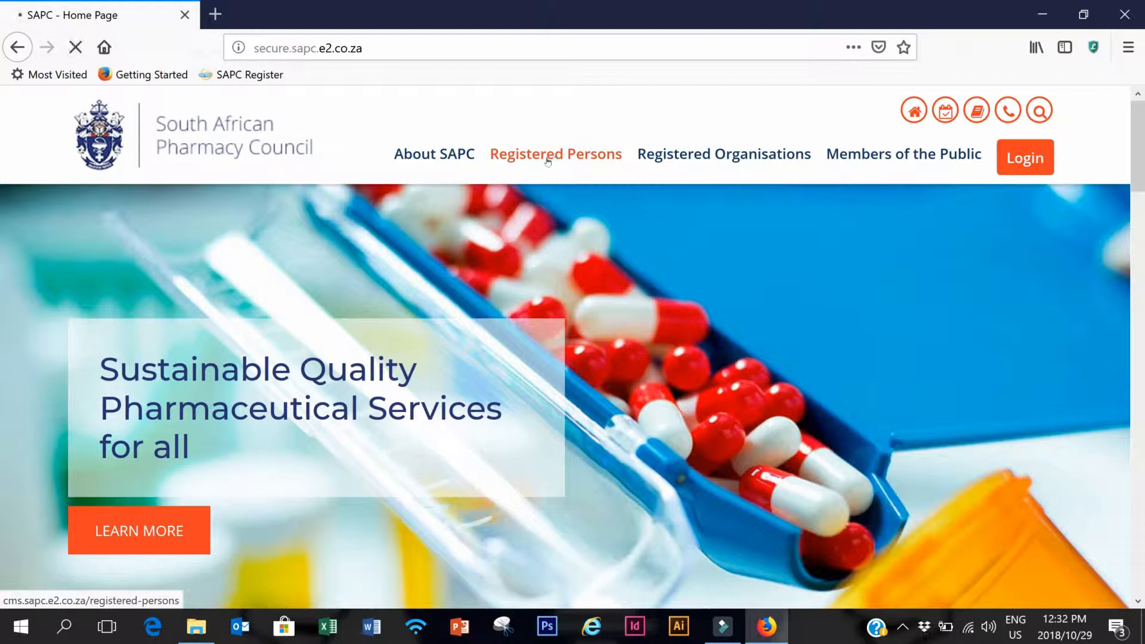
{"action": "left_click", "coordinate": [554, 158]}
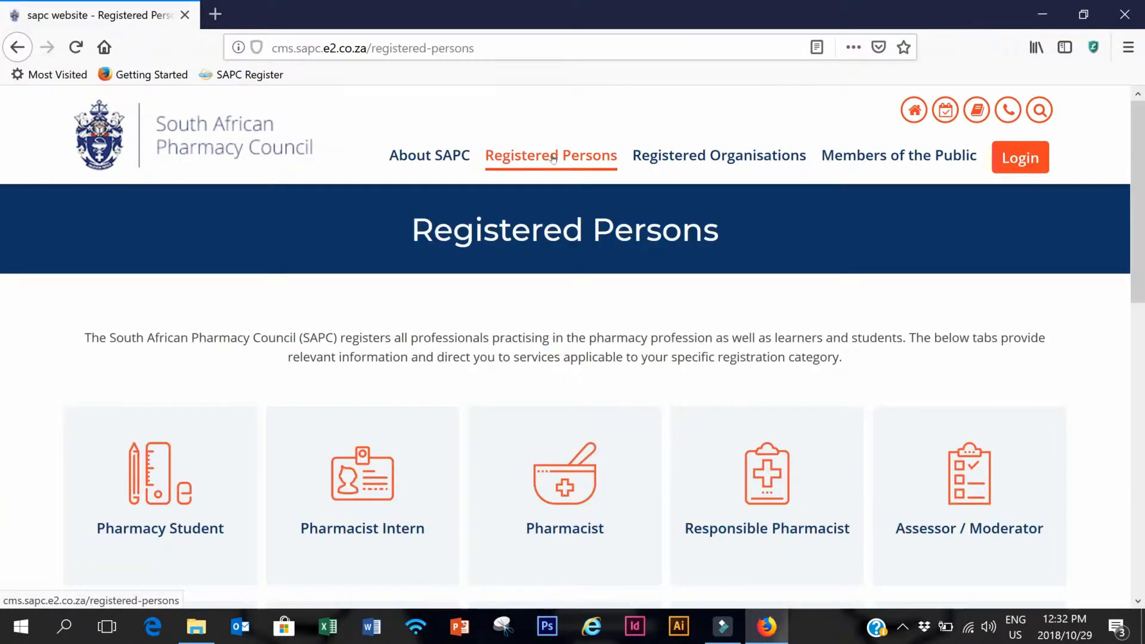
{"action": "left_click", "coordinate": [352, 478]}
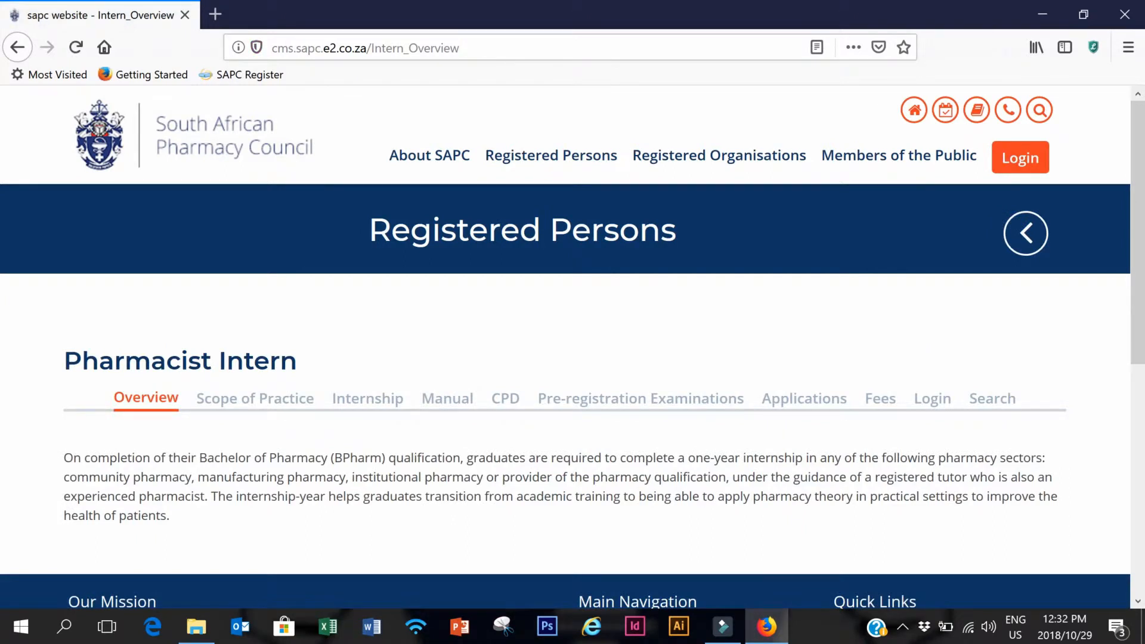
{"action": "left_click", "coordinate": [931, 398]}
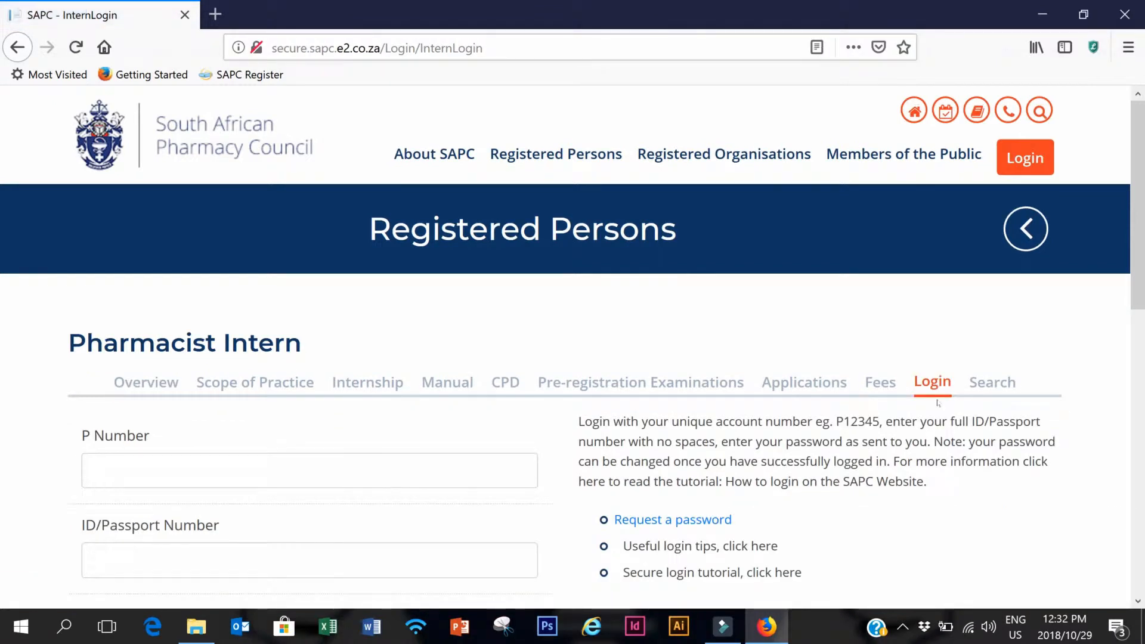
Step: Fill in the intern's P number and ID/passport number in the login form
{"action": "scroll", "coordinate": [864, 453], "scroll_direction": "down", "scroll_amount": 3}
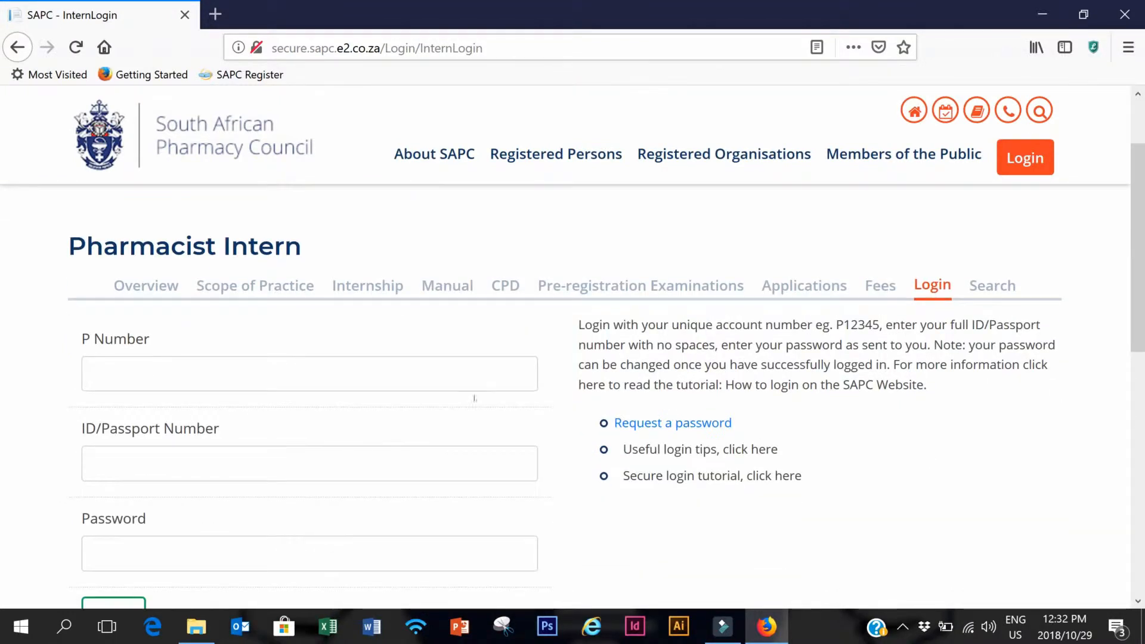
{"action": "left_click", "coordinate": [417, 375]}
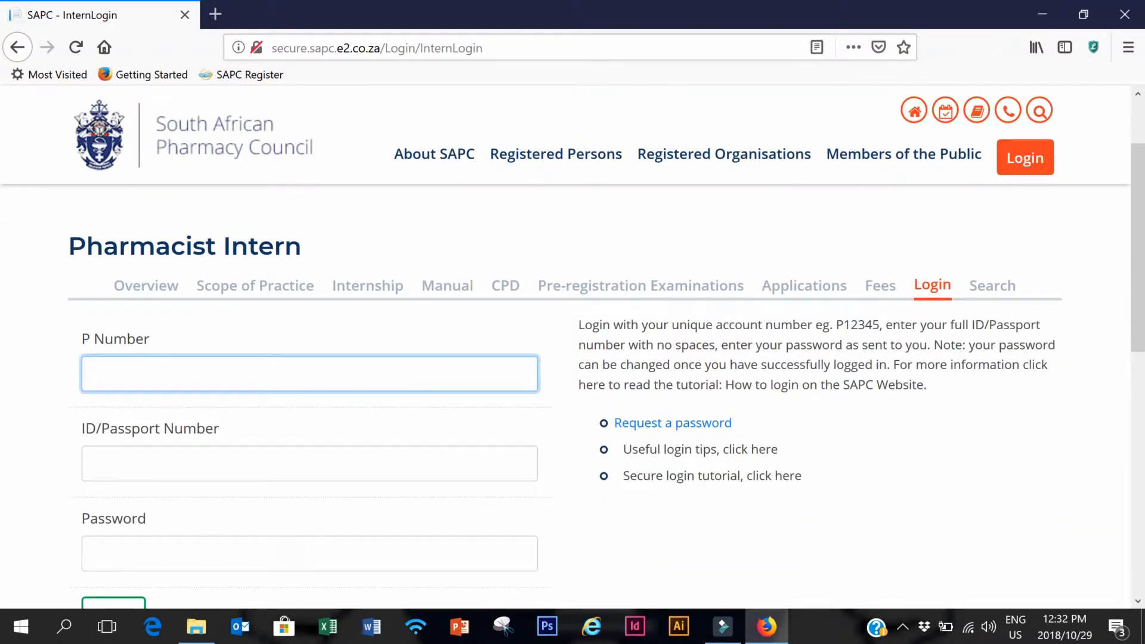
{"action": "type", "text": "p06"}
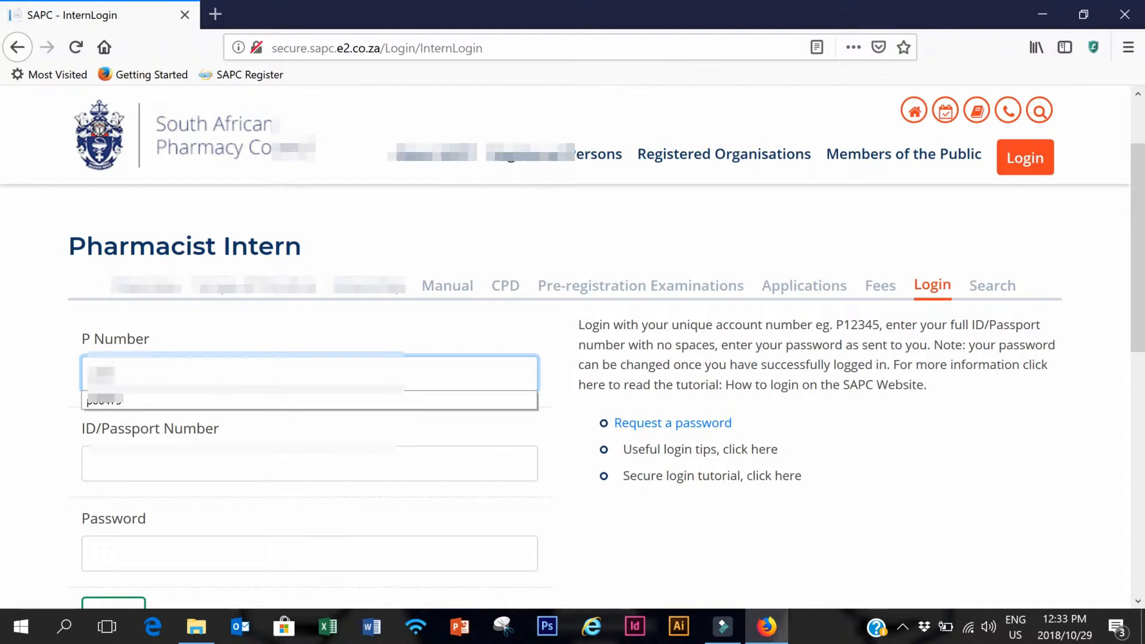
{"action": "type", "text": "••"}
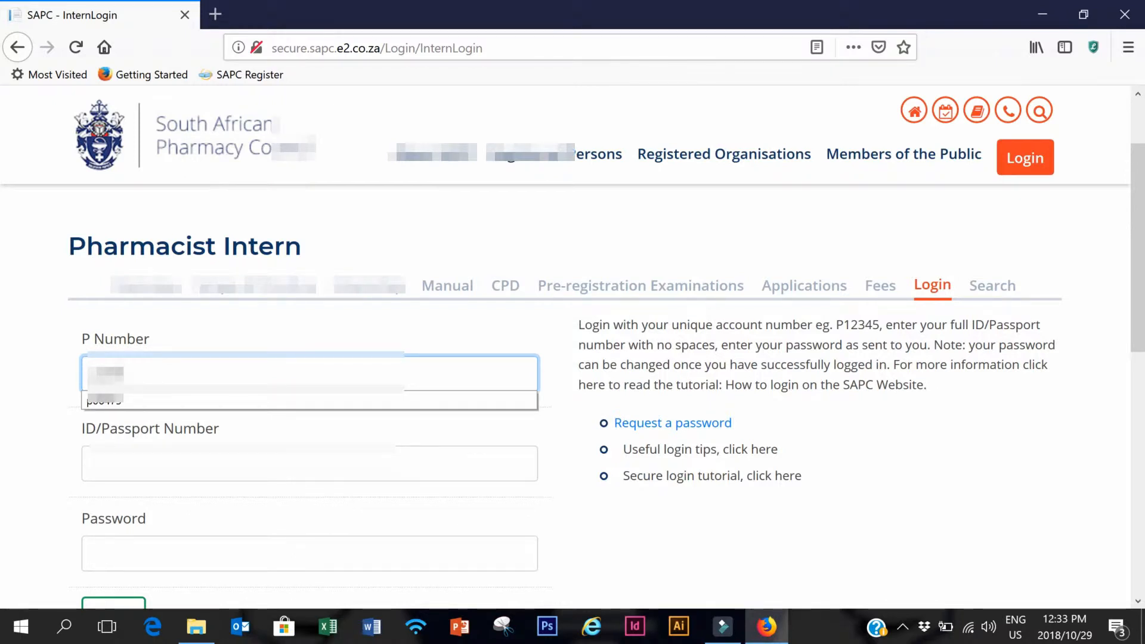
{"action": "type", "text": "•"}
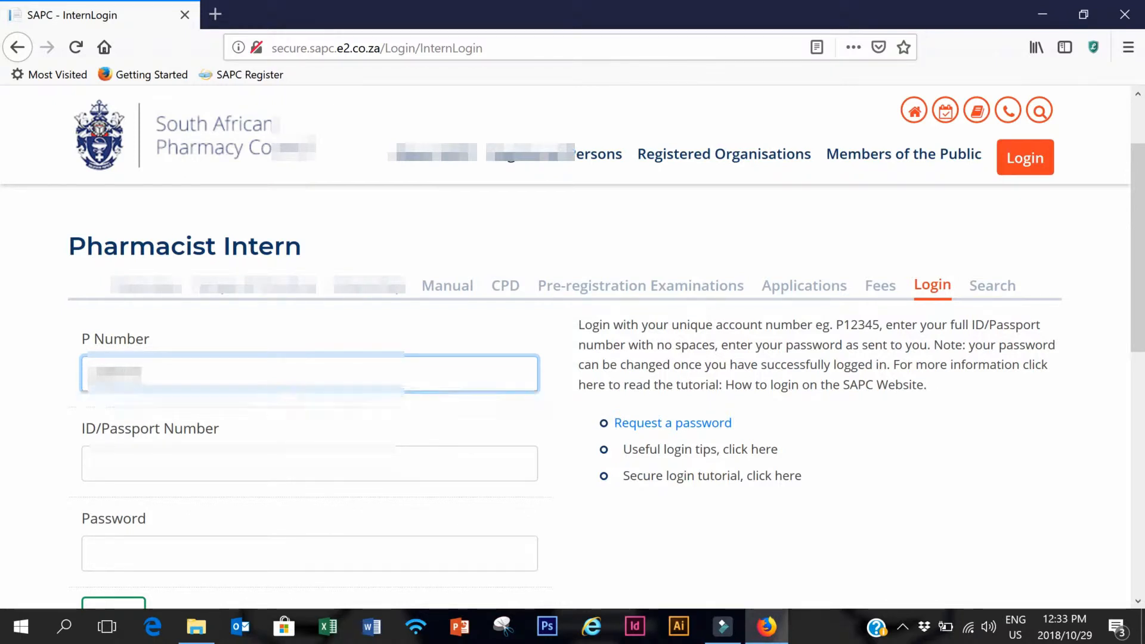
{"action": "key", "text": "Tab"}
{"action": "type", "text": "••••••"}
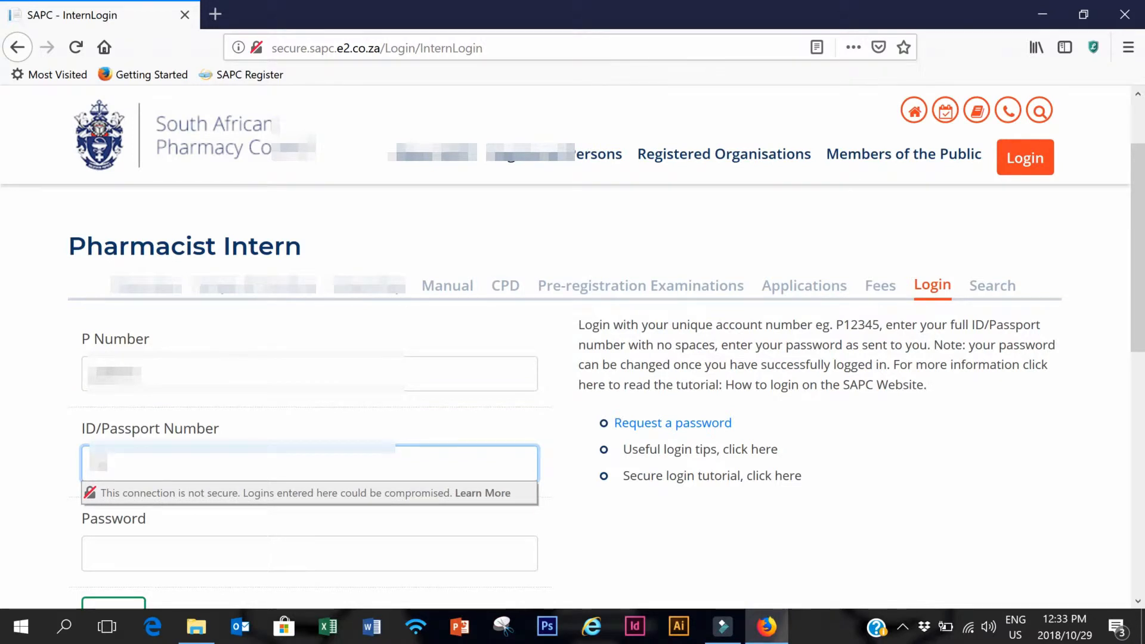
{"action": "type", "text": "••••••"}
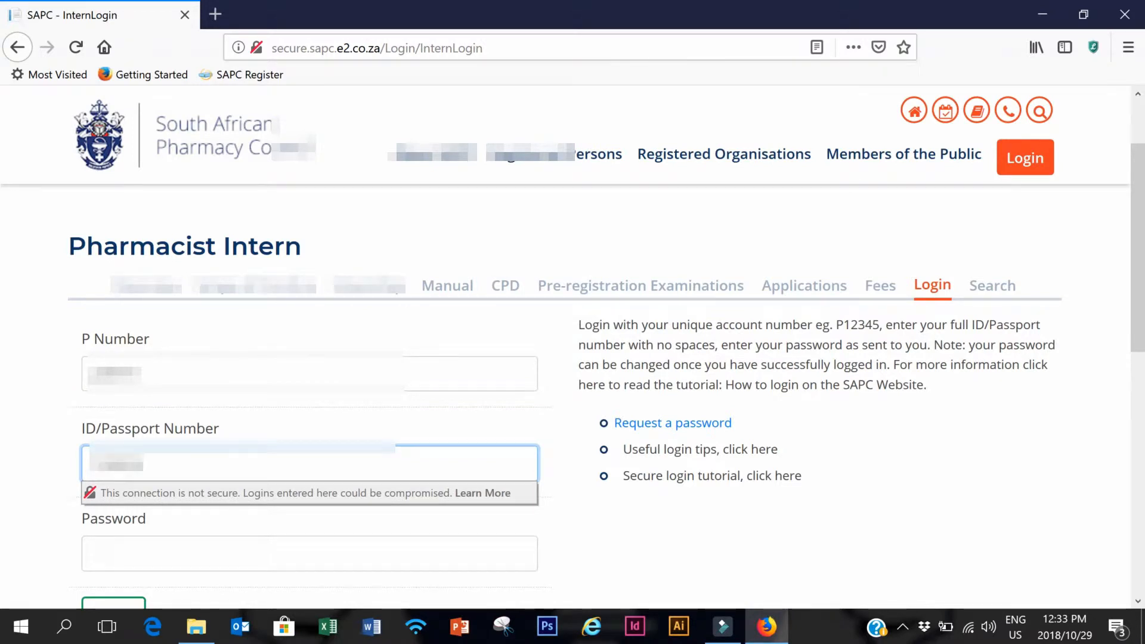
{"action": "type", "text": "•••"}
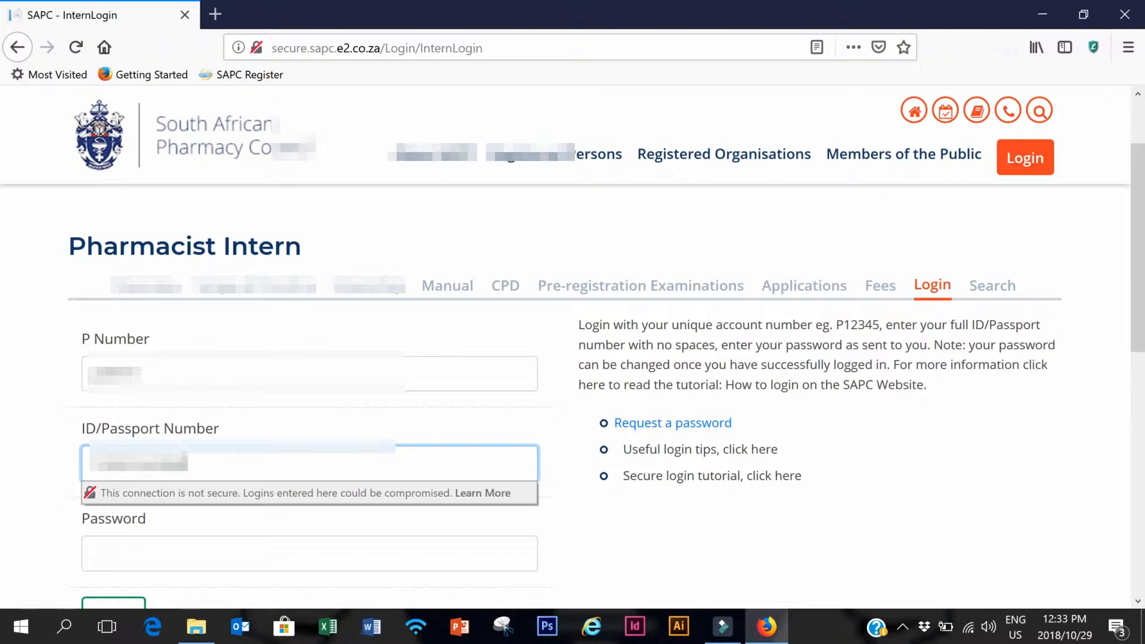
Step: Enter the account password, submit the login and decline saving the credentials in the browser
{"action": "key", "text": "Tab"}
{"action": "type", "text": "•••••"}
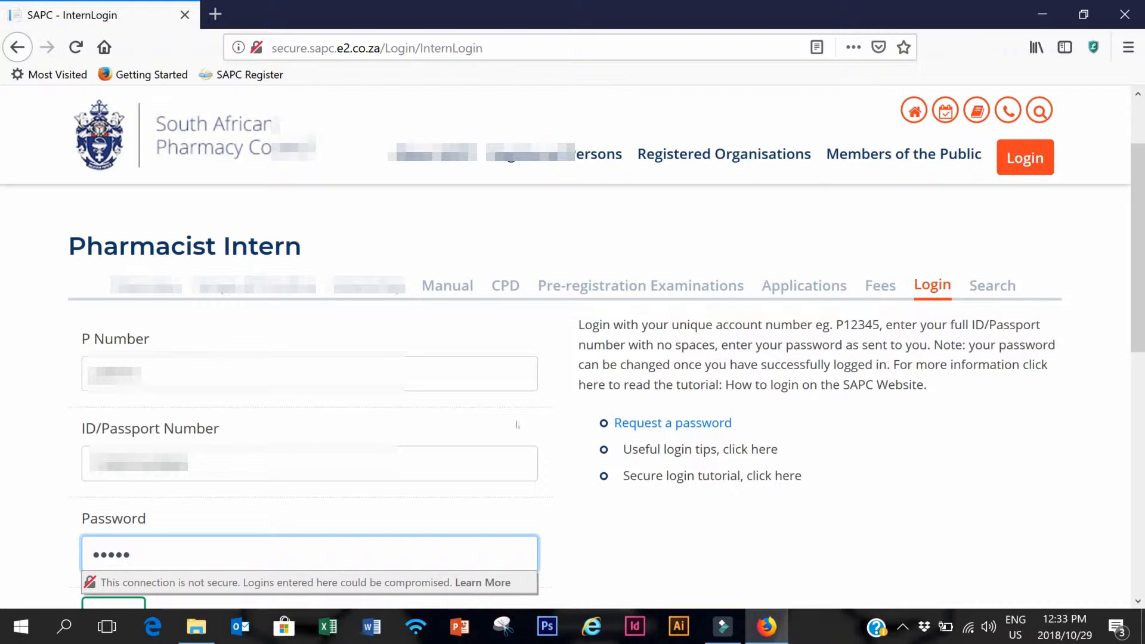
{"action": "scroll", "coordinate": [81, 544], "scroll_direction": "down", "scroll_amount": 3}
{"action": "left_click", "coordinate": [111, 524]}
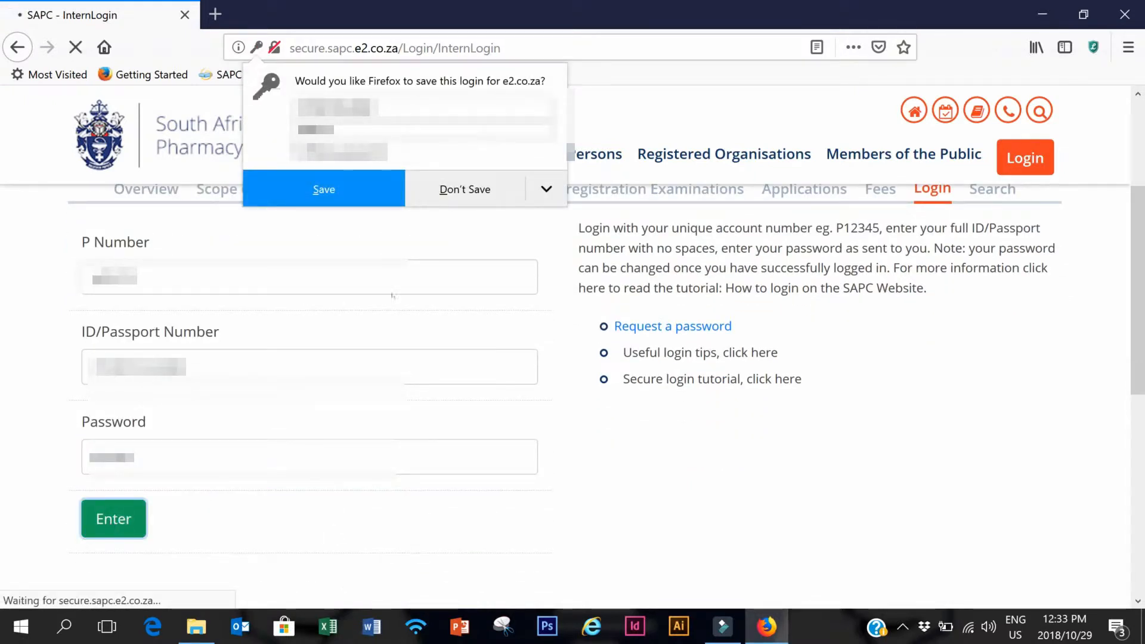
{"action": "left_click", "coordinate": [477, 192]}
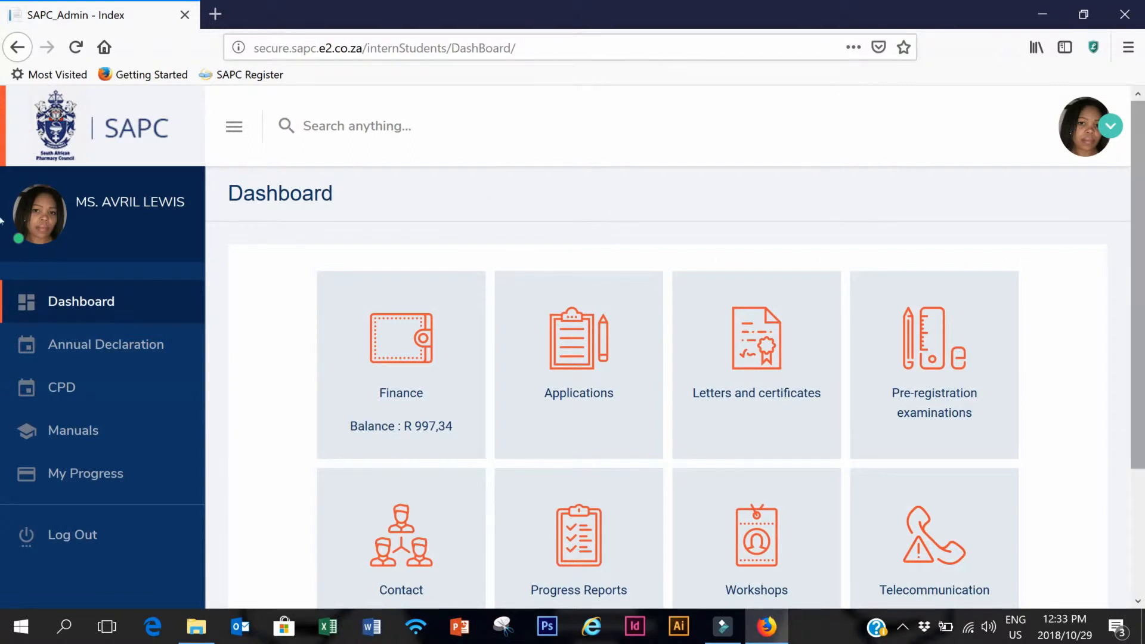
Step: Open the CPD section, go through its introduction and notes, and continue to the CPD cycle overview
{"action": "scroll", "coordinate": [1141, 236], "scroll_direction": "down", "scroll_amount": 1}
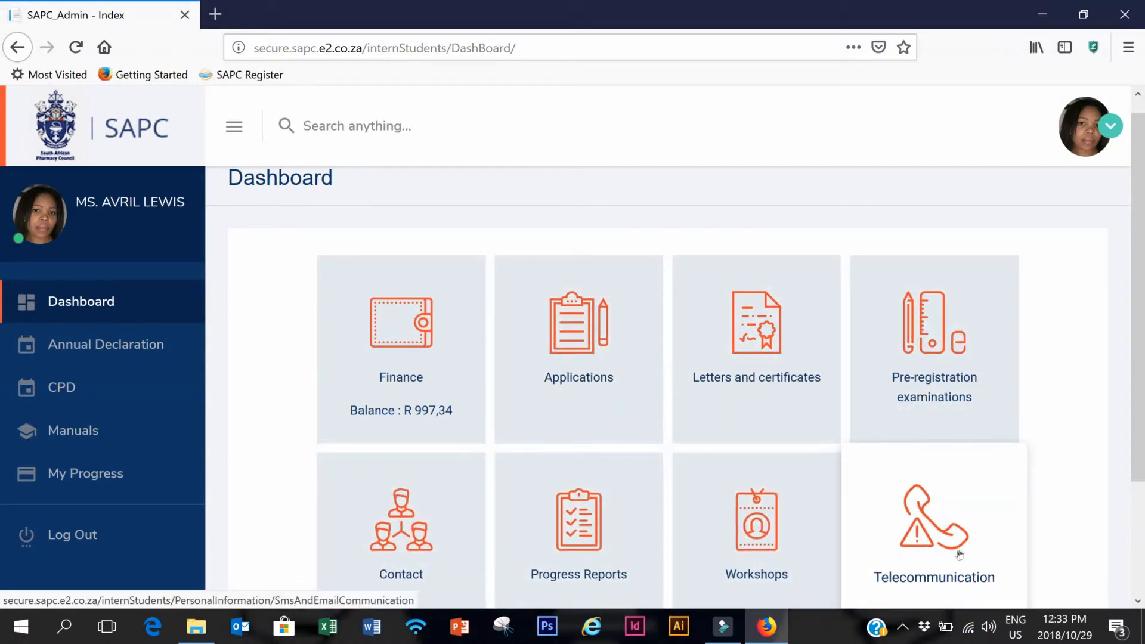
{"action": "scroll", "coordinate": [1142, 442], "scroll_direction": "down", "scroll_amount": 2}
{"action": "scroll", "coordinate": [1143, 442], "scroll_direction": "up", "scroll_amount": 1}
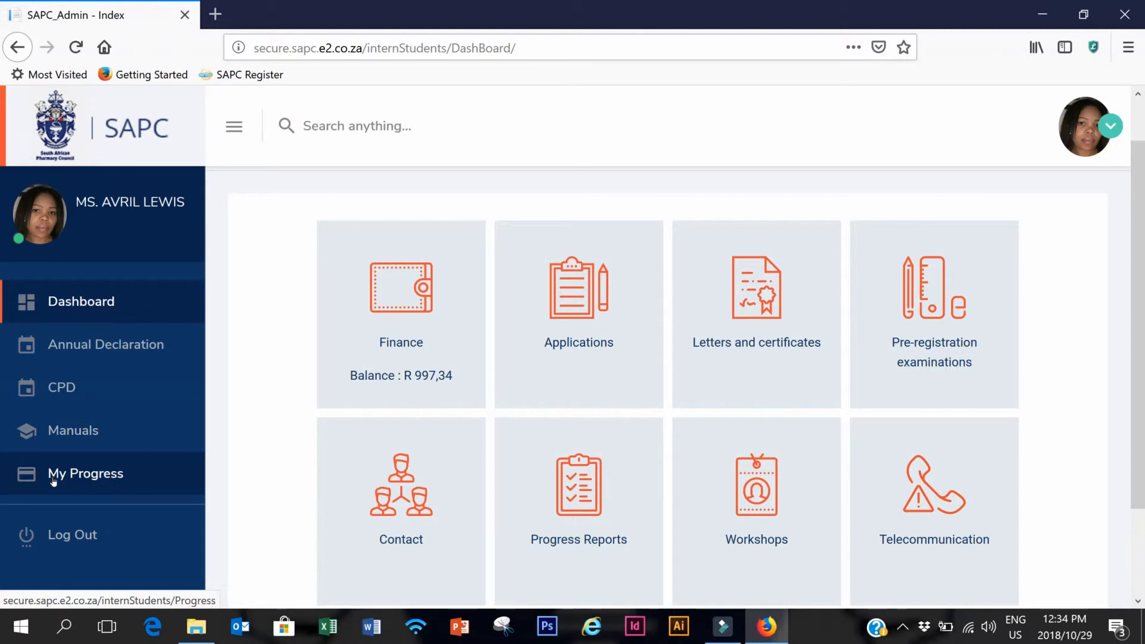
{"action": "left_click", "coordinate": [49, 396]}
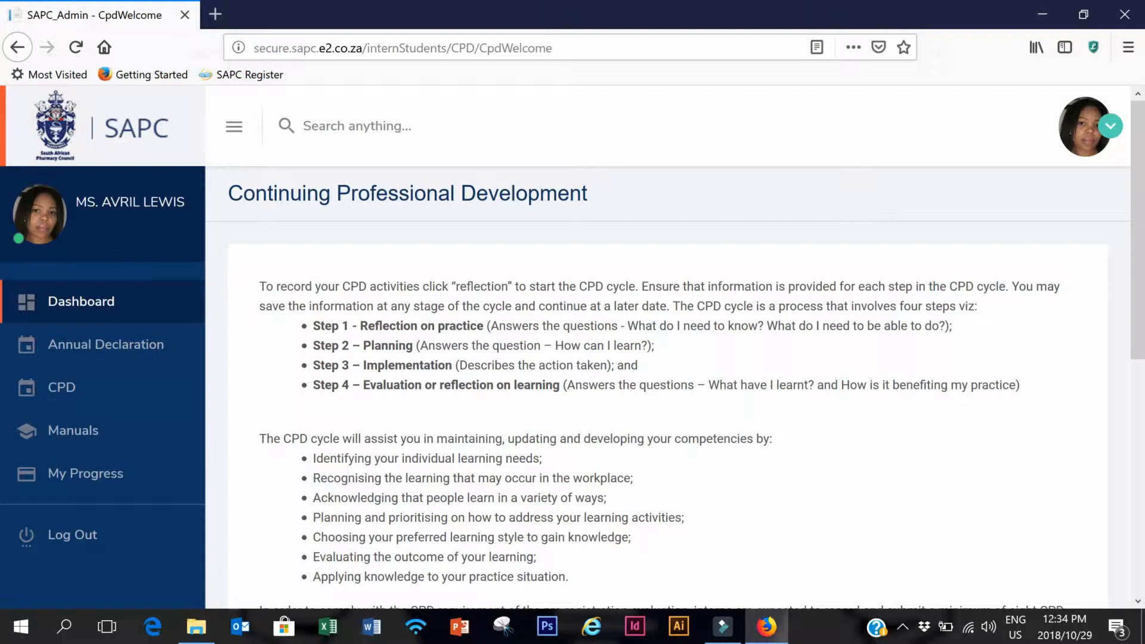
{"action": "scroll", "coordinate": [668, 388], "scroll_direction": "down", "scroll_amount": 3}
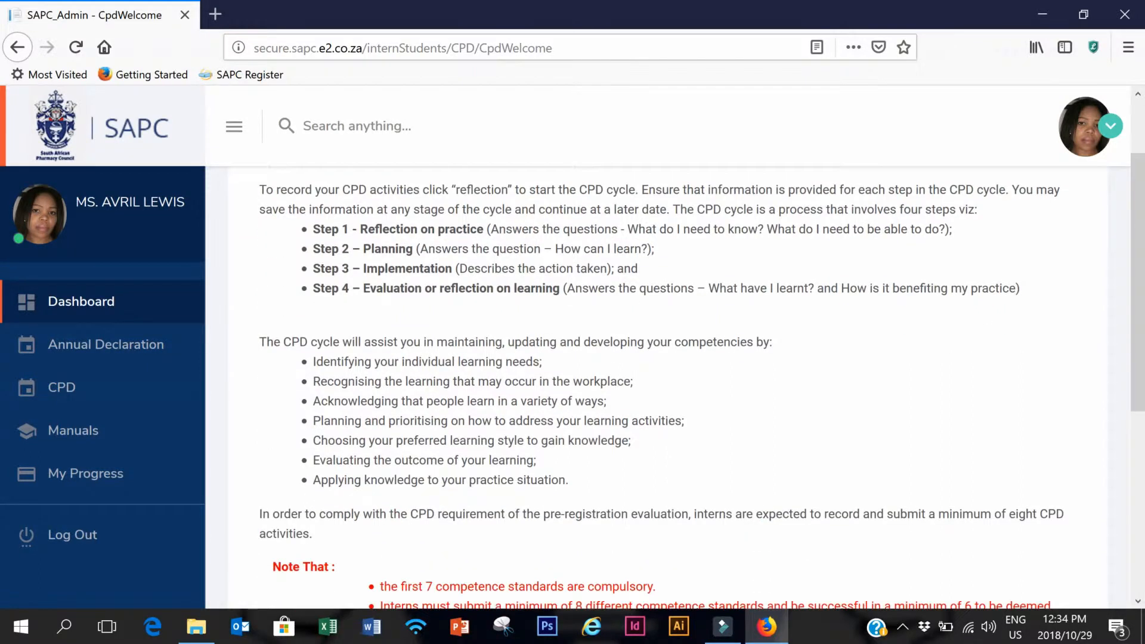
{"action": "scroll", "coordinate": [582, 380], "scroll_direction": "down", "scroll_amount": 9}
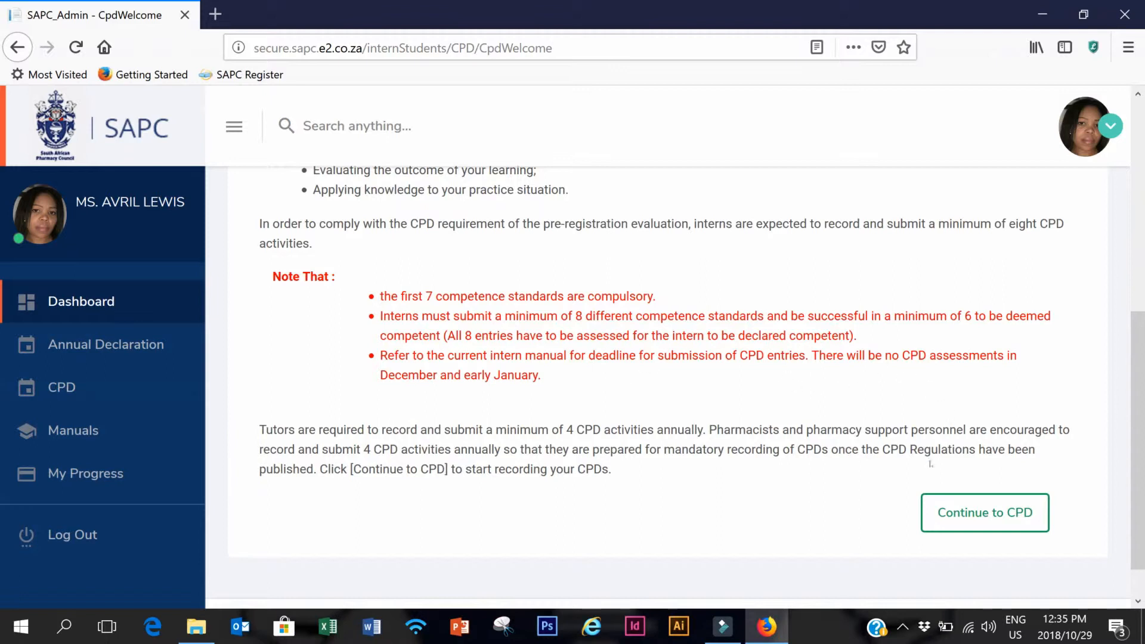
{"action": "left_click", "coordinate": [972, 518]}
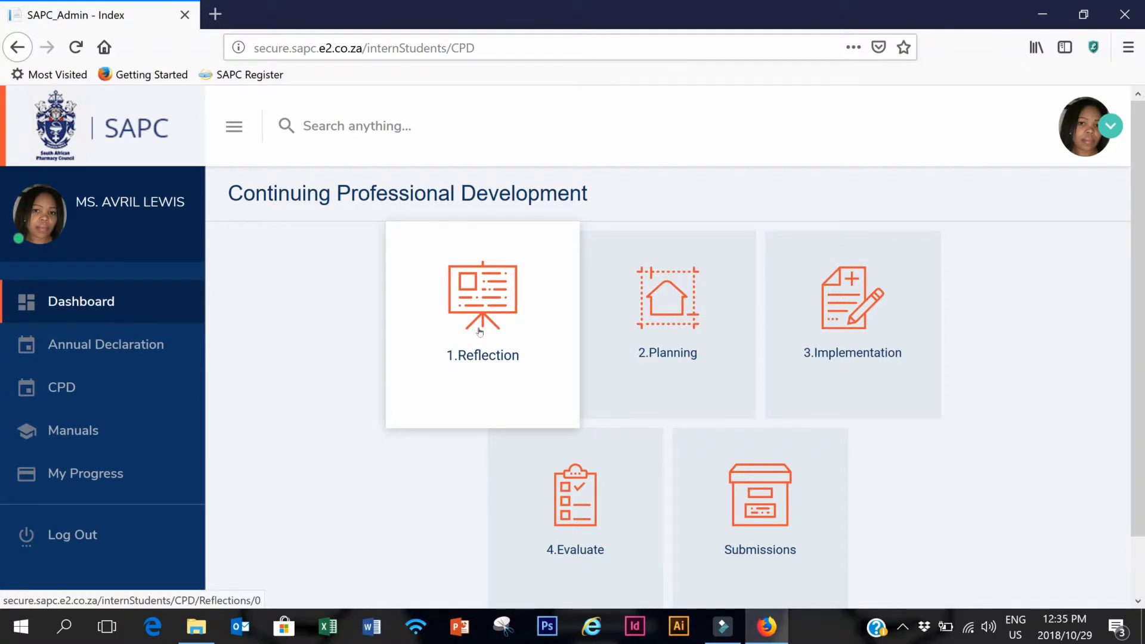
Step: Open the Reflection stage of the CPD cycle and start identifying a new learning need
{"action": "left_click", "coordinate": [480, 332]}
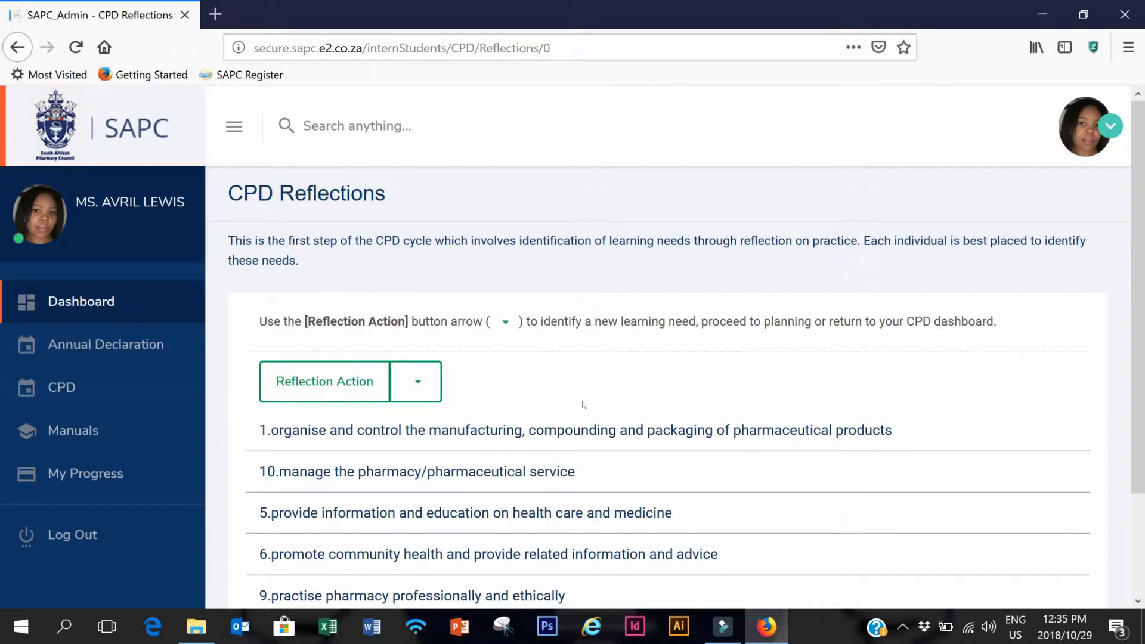
{"action": "scroll", "coordinate": [692, 376], "scroll_direction": "down", "scroll_amount": 3}
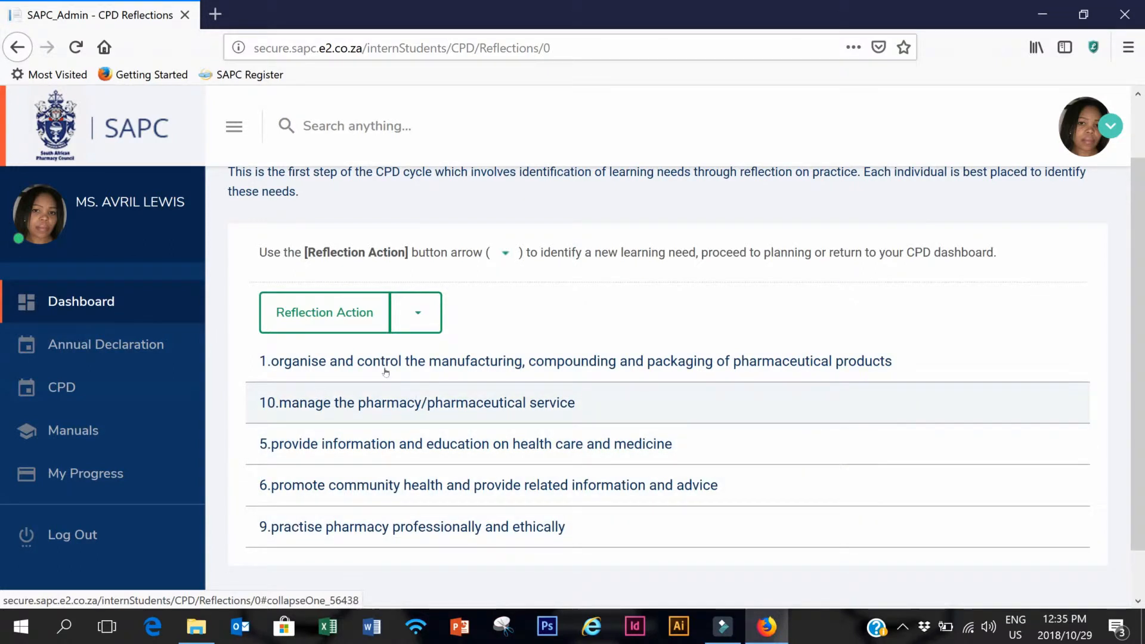
{"action": "left_click_drag", "start_coordinate": [1140, 228], "coordinate": [1135, 175]}
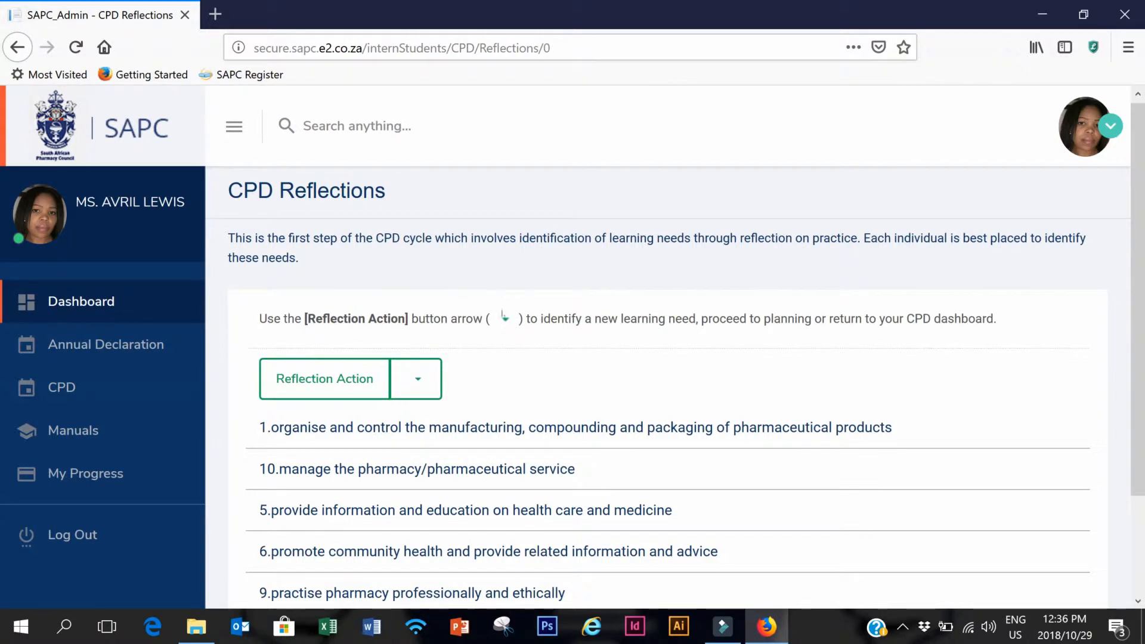
{"action": "left_click", "coordinate": [410, 383]}
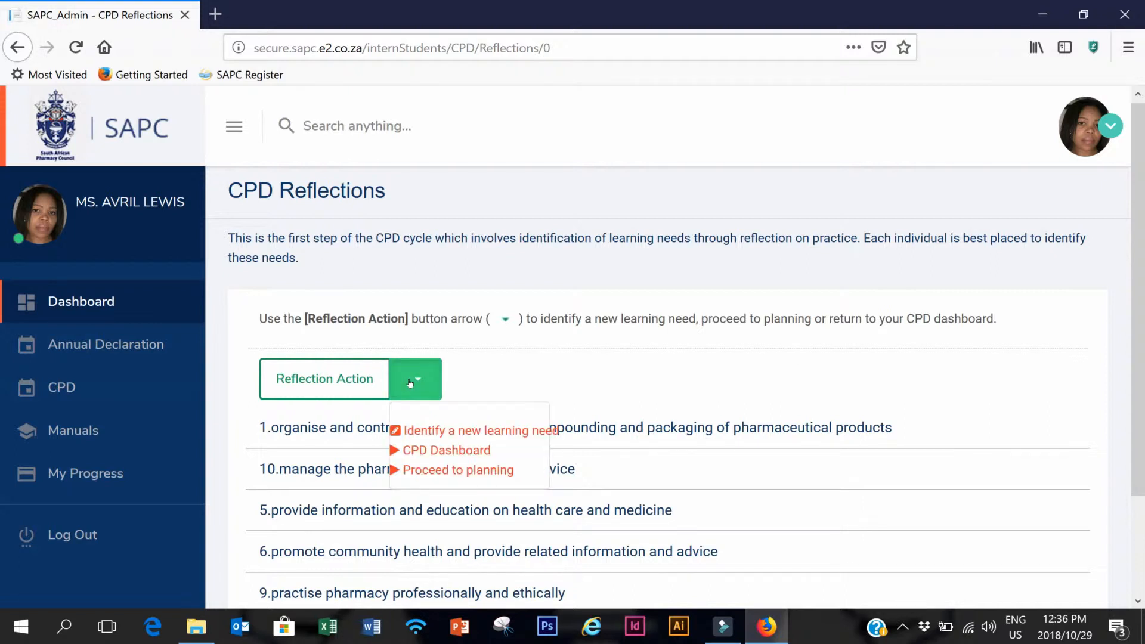
{"action": "left_click", "coordinate": [428, 433]}
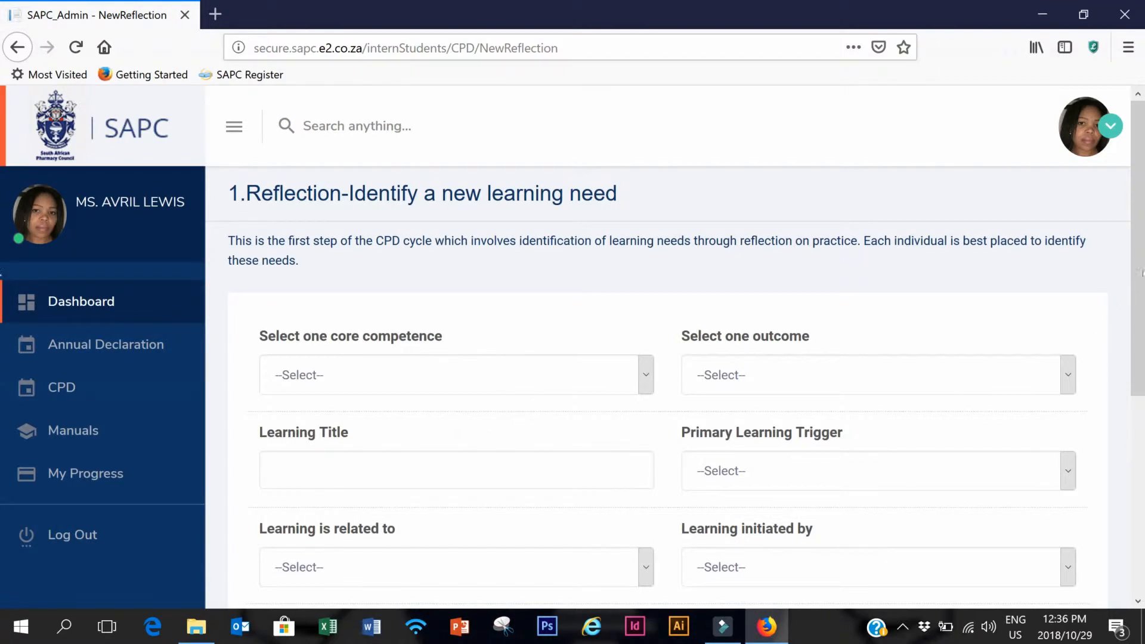
Step: Set the core competence to "3.dispense and ensure the optimal use of medicines prescribed to the patient" and the outcome to "3.1. Read and evaluate the prescription"
{"action": "left_click_drag", "start_coordinate": [1141, 267], "coordinate": [1142, 274]}
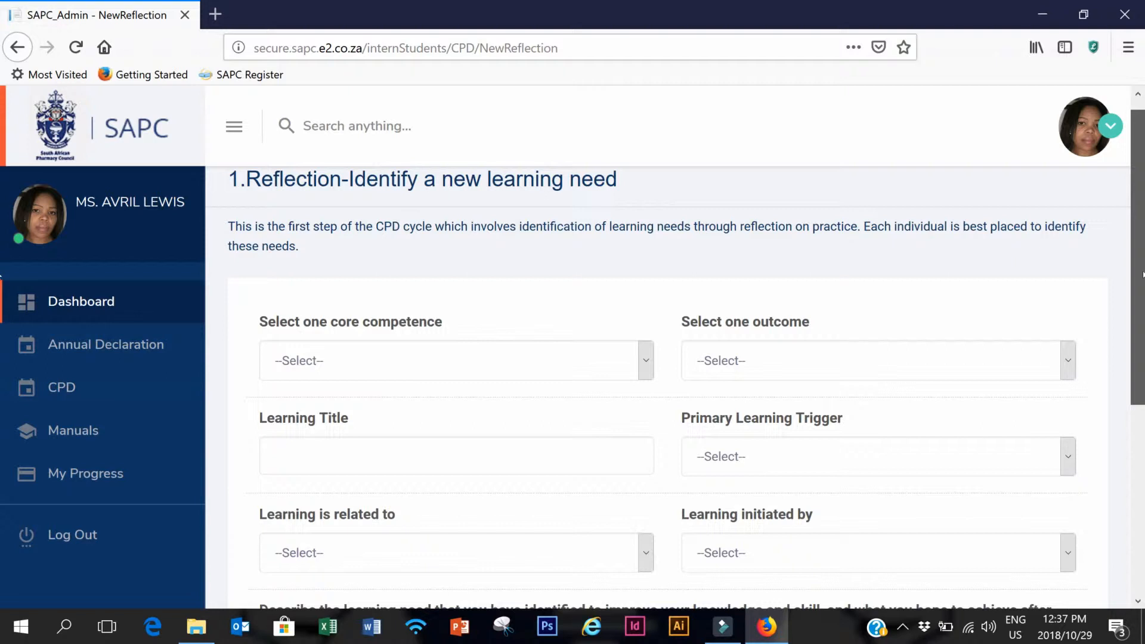
{"action": "left_click_drag", "start_coordinate": [1144, 275], "coordinate": [1143, 272]}
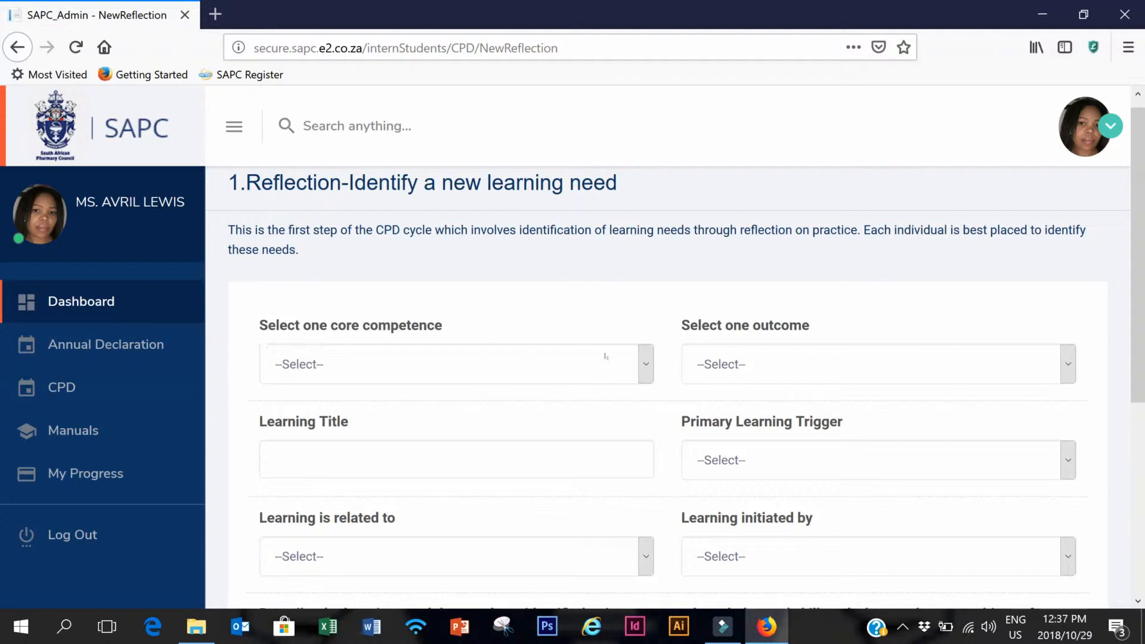
{"action": "left_click", "coordinate": [647, 365]}
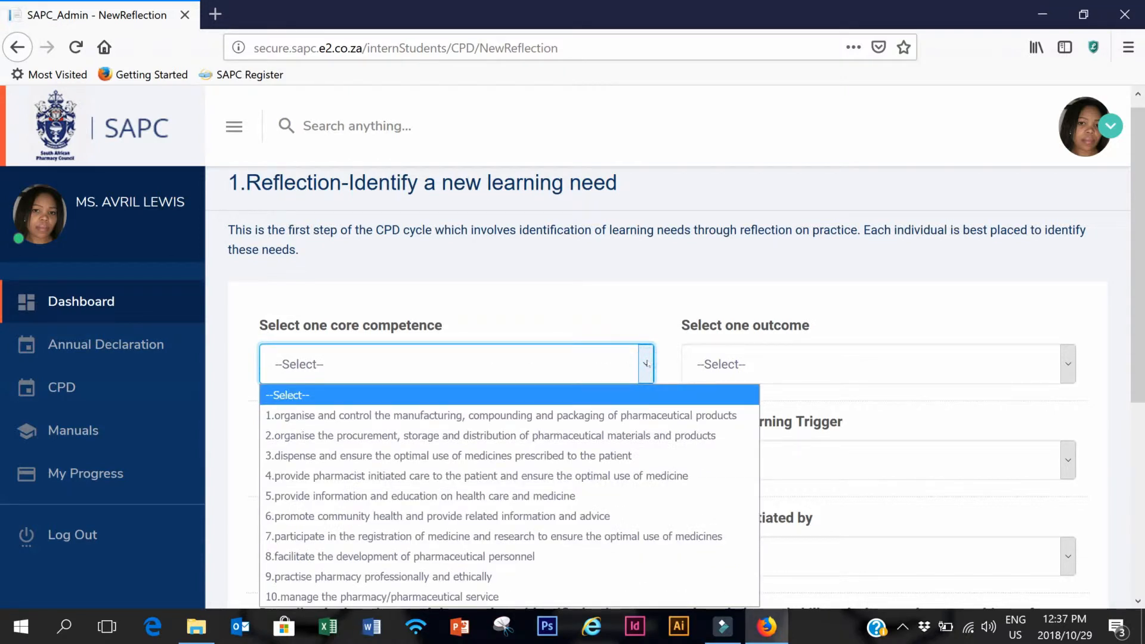
{"action": "left_click", "coordinate": [451, 457]}
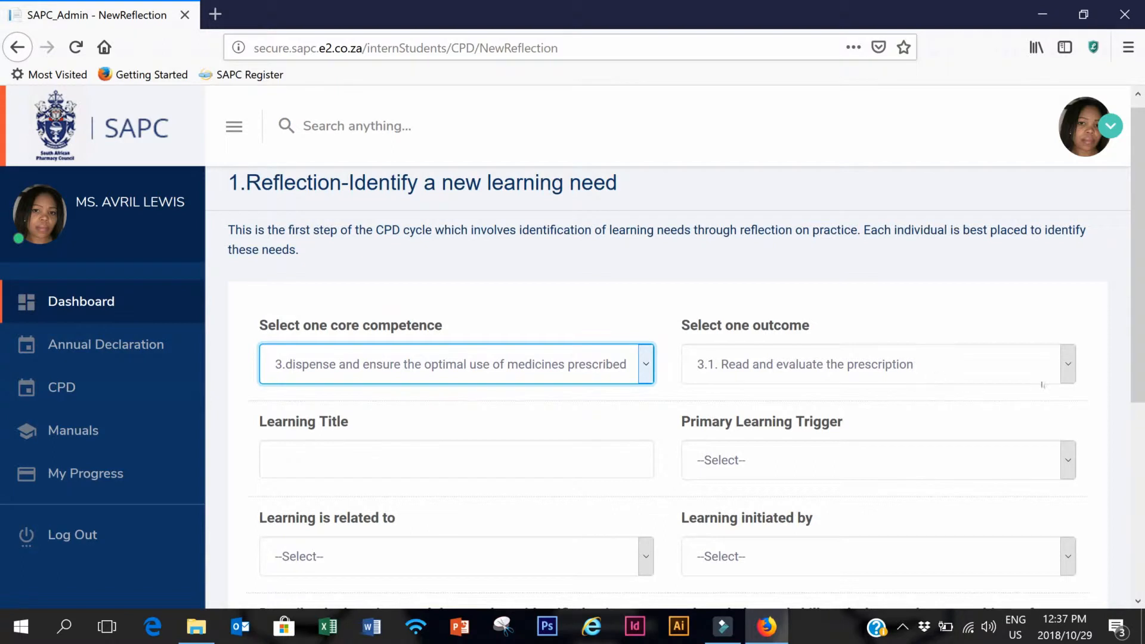
{"action": "left_click", "coordinate": [1068, 366]}
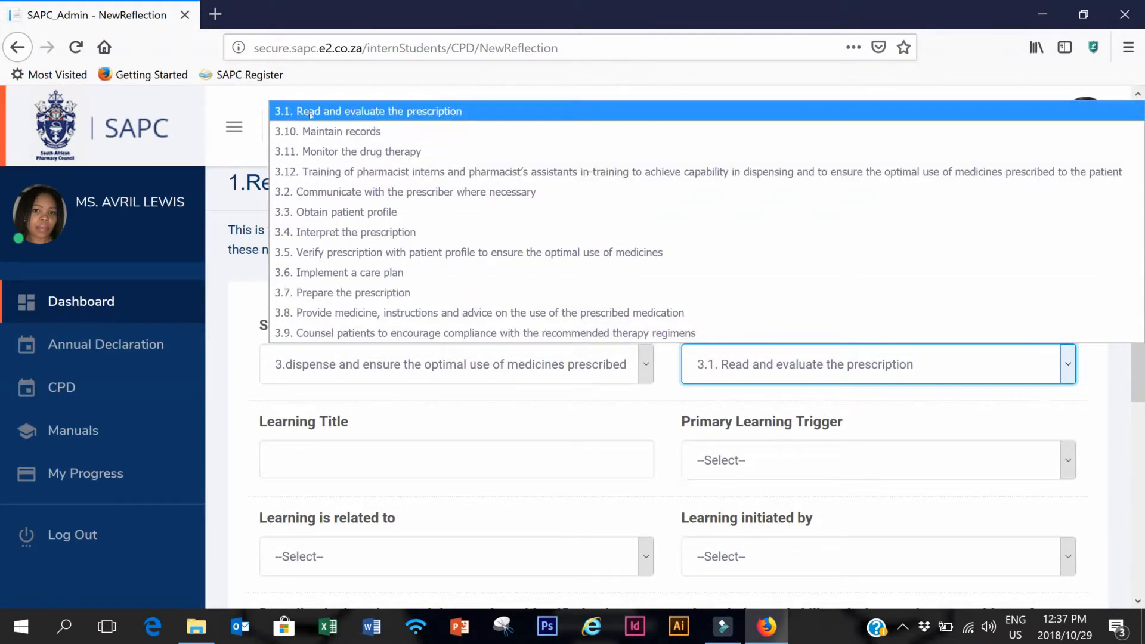
{"action": "left_click", "coordinate": [310, 114]}
Step: Enter "Interprete the doctor's prescription" as the learning title
{"action": "left_click", "coordinate": [360, 456]}
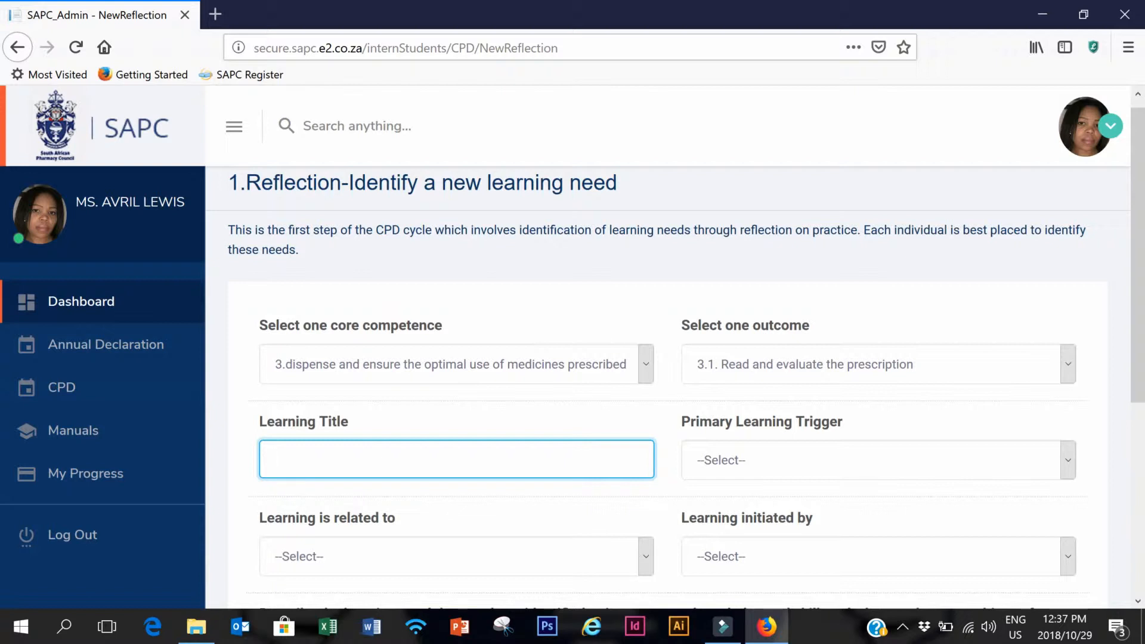
{"action": "type", "text": "Interprete the dcot"}
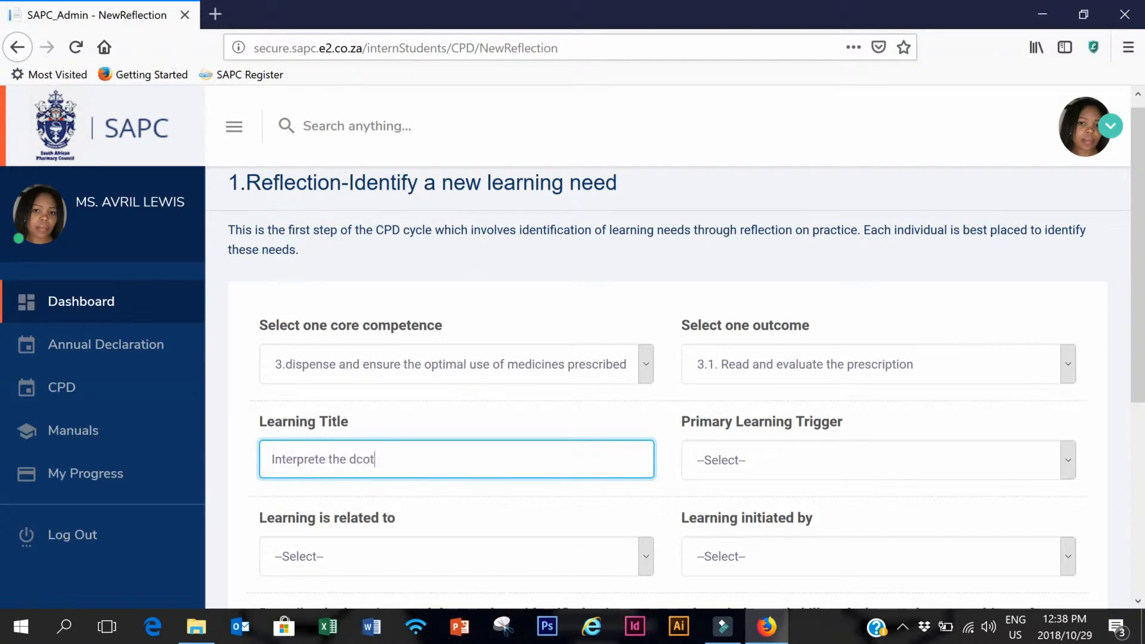
{"action": "key", "text": "BackSpace"}
{"action": "key", "text": "BackSpace"}
{"action": "key", "text": "BackSpace"}
{"action": "type", "text": "octor's rep"}
{"action": "key", "text": "BackSpace"}
{"action": "key", "text": "BackSpace"}
{"action": "type", "text": "p"}
{"action": "key", "text": "BackSpace"}
{"action": "key", "text": "BackSpace"}
{"action": "type", "text": "prescriptiom"}
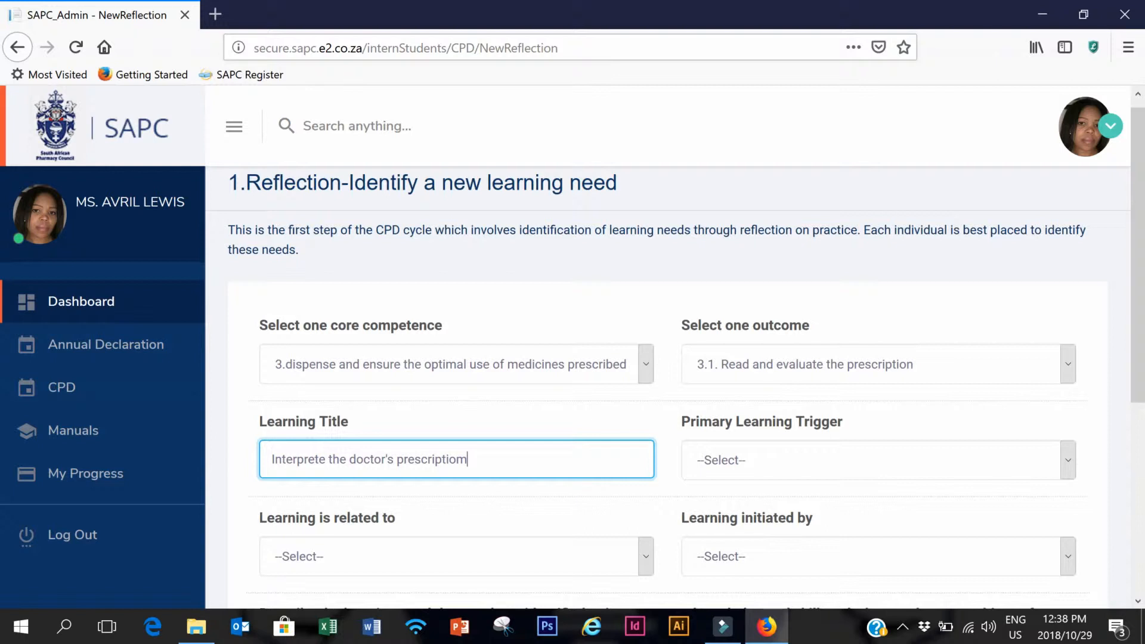
{"action": "key", "text": "BackSpace"}
{"action": "type", "text": "n"}
Step: Set the primary learning trigger to "Reading journals", the learning relation to "Both" and the learning initiator to "Myself"
{"action": "left_click", "coordinate": [1068, 463]}
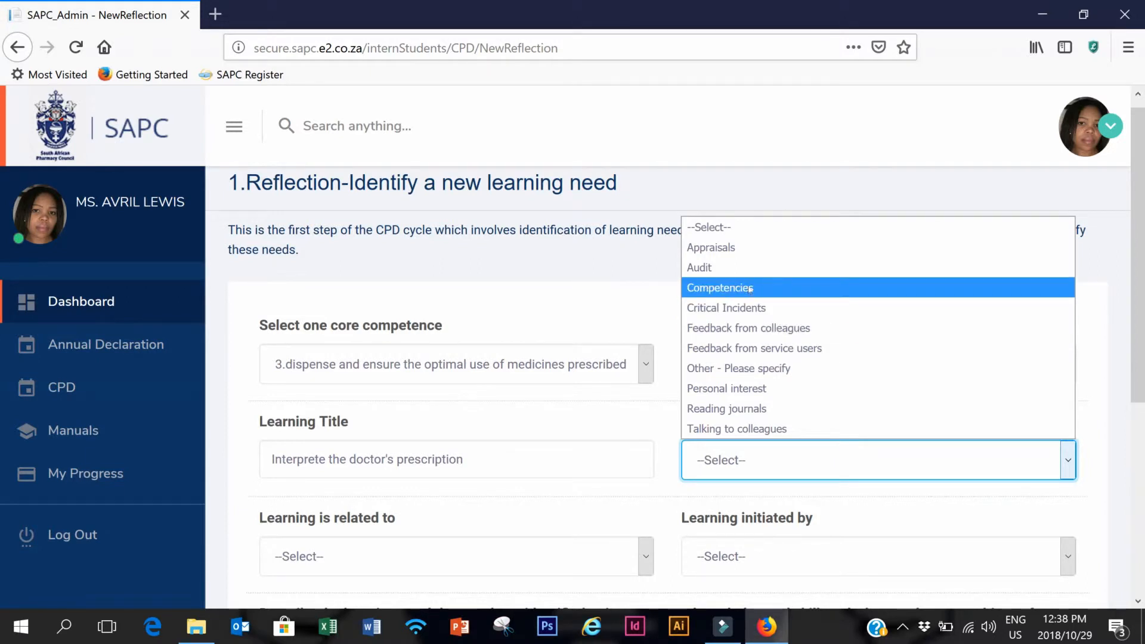
{"action": "left_click", "coordinate": [746, 409]}
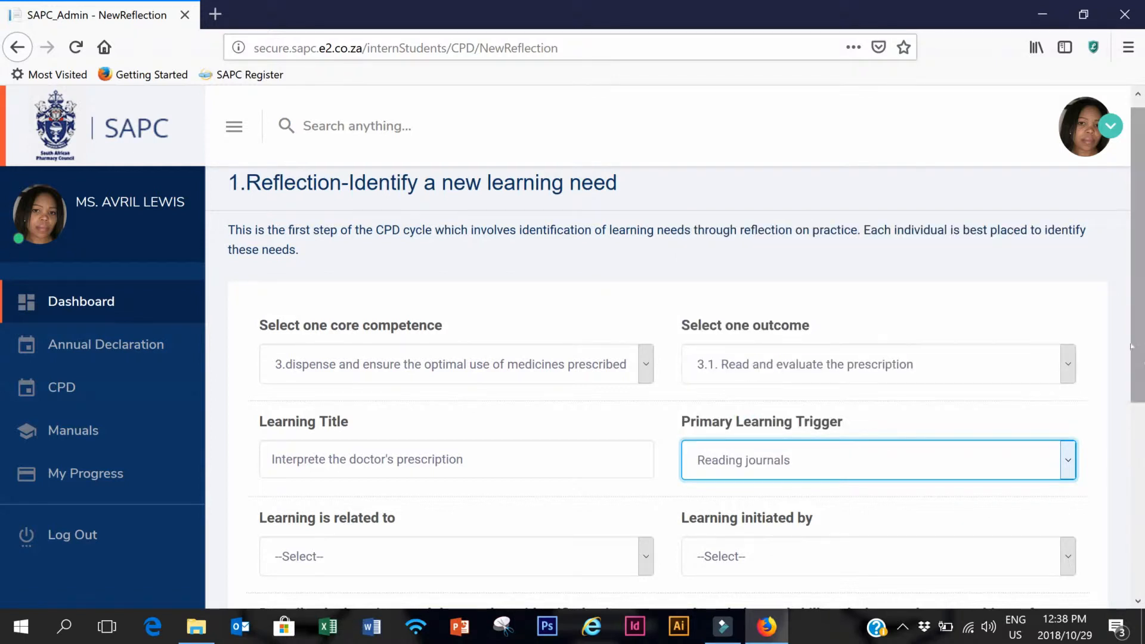
{"action": "scroll", "coordinate": [1137, 337], "scroll_direction": "down", "scroll_amount": 1}
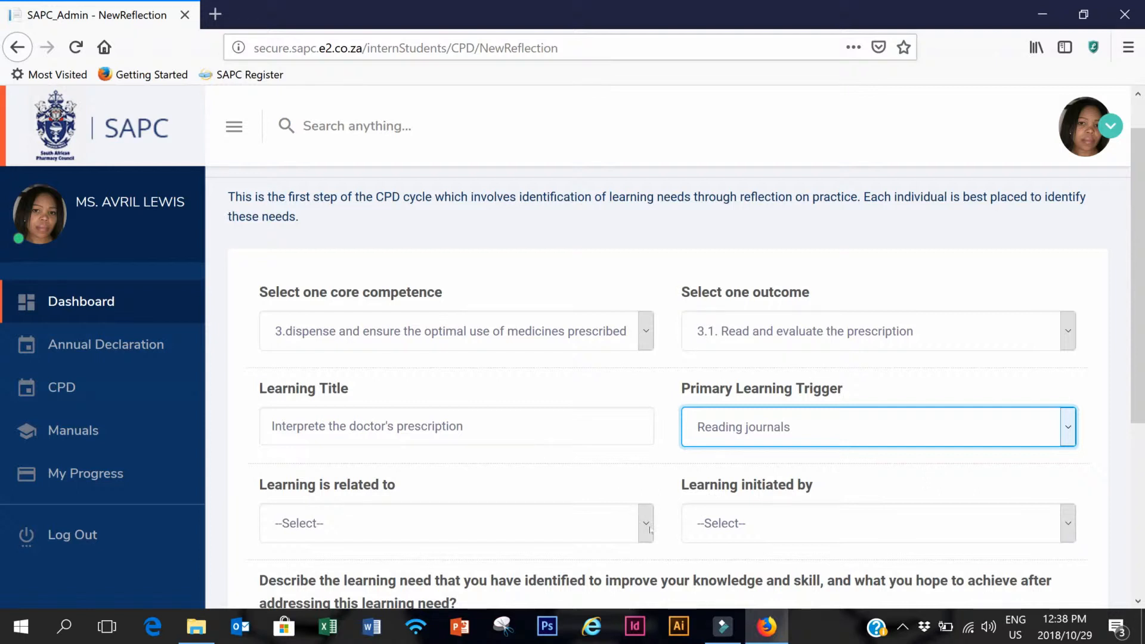
{"action": "left_click", "coordinate": [646, 525]}
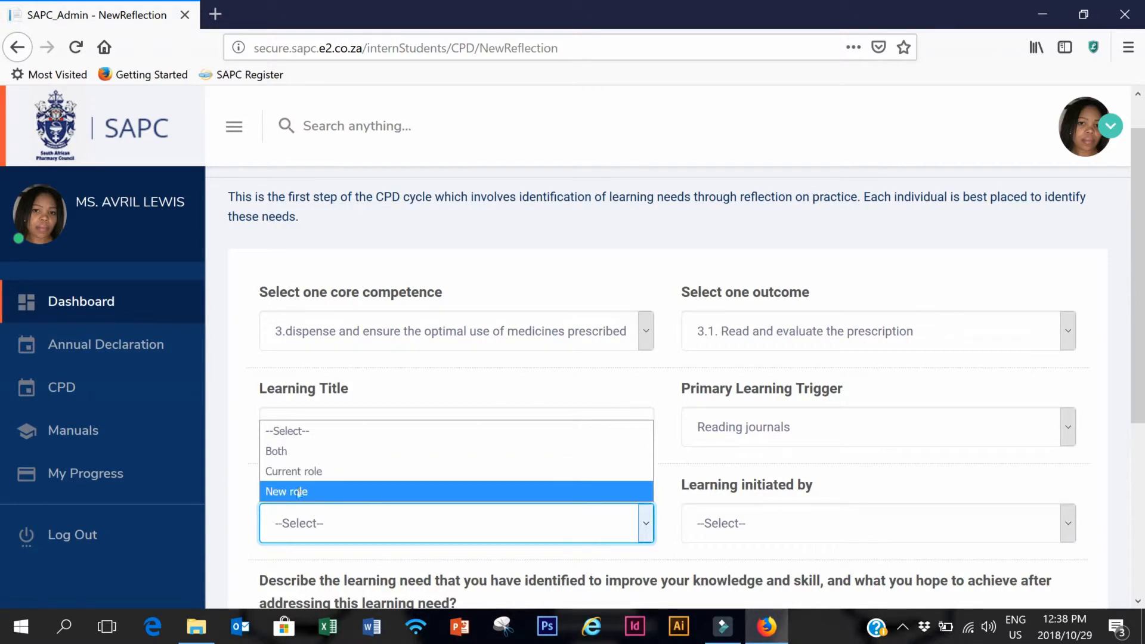
{"action": "left_click", "coordinate": [287, 454]}
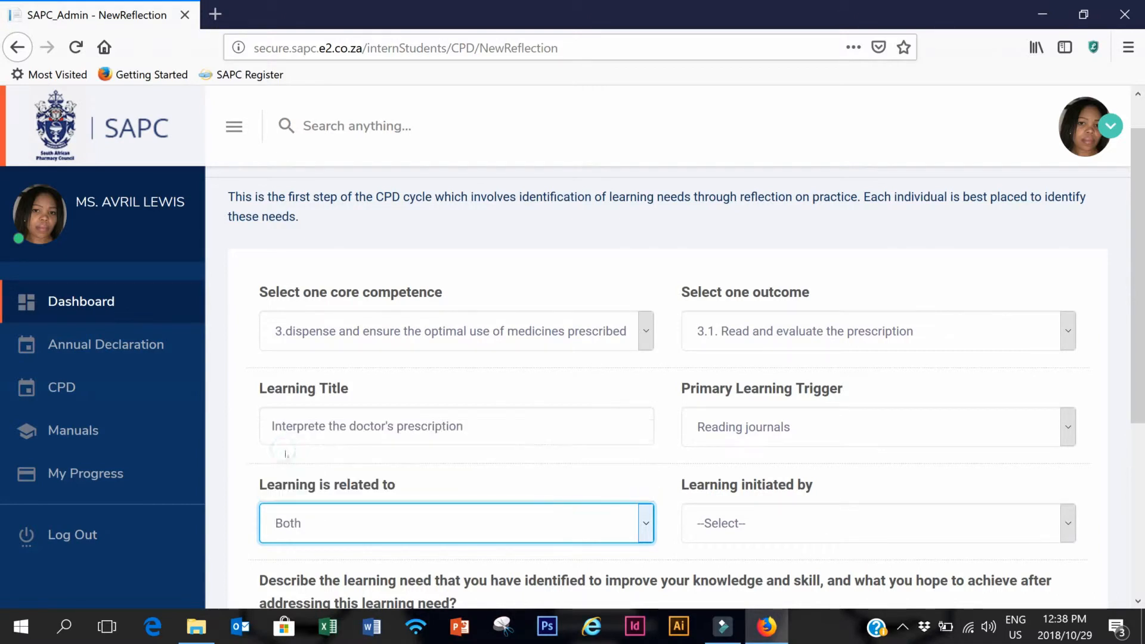
{"action": "left_click", "coordinate": [1065, 524]}
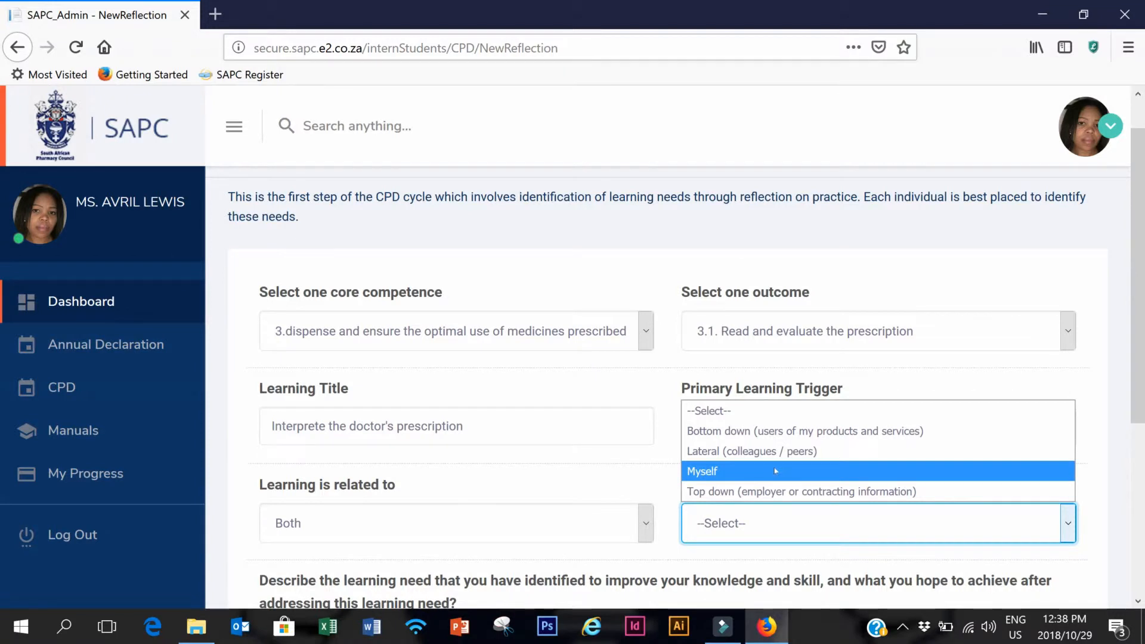
{"action": "left_click", "coordinate": [774, 471]}
Step: Describe the identified learning need as "As required." and save the reflection
{"action": "left_click_drag", "start_coordinate": [1142, 369], "coordinate": [1142, 465]}
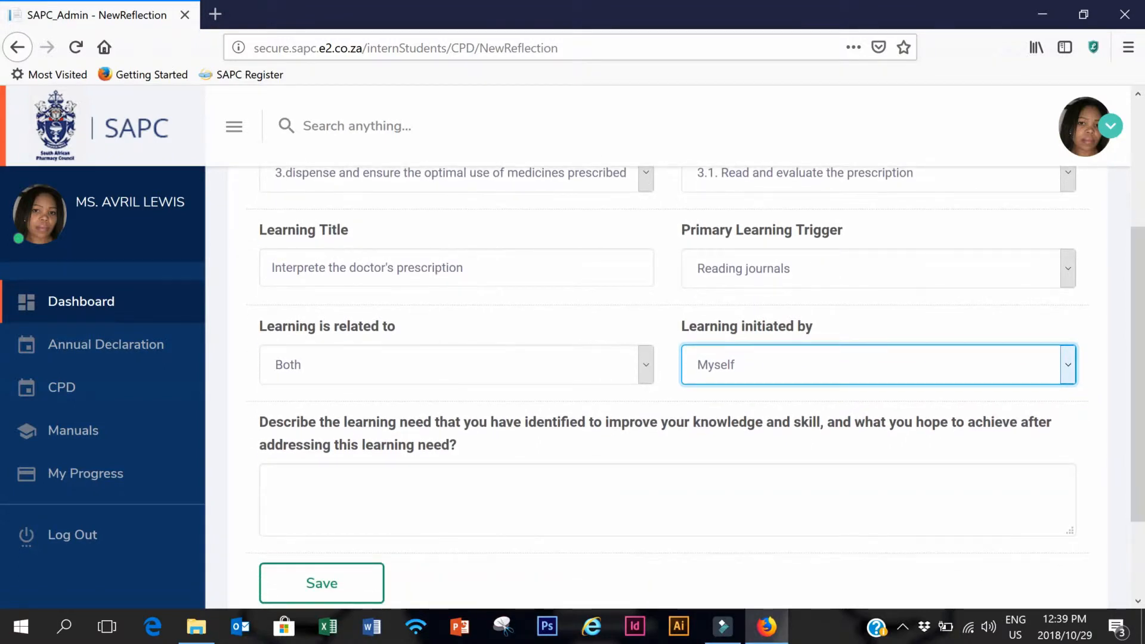
{"action": "left_click", "coordinate": [506, 484]}
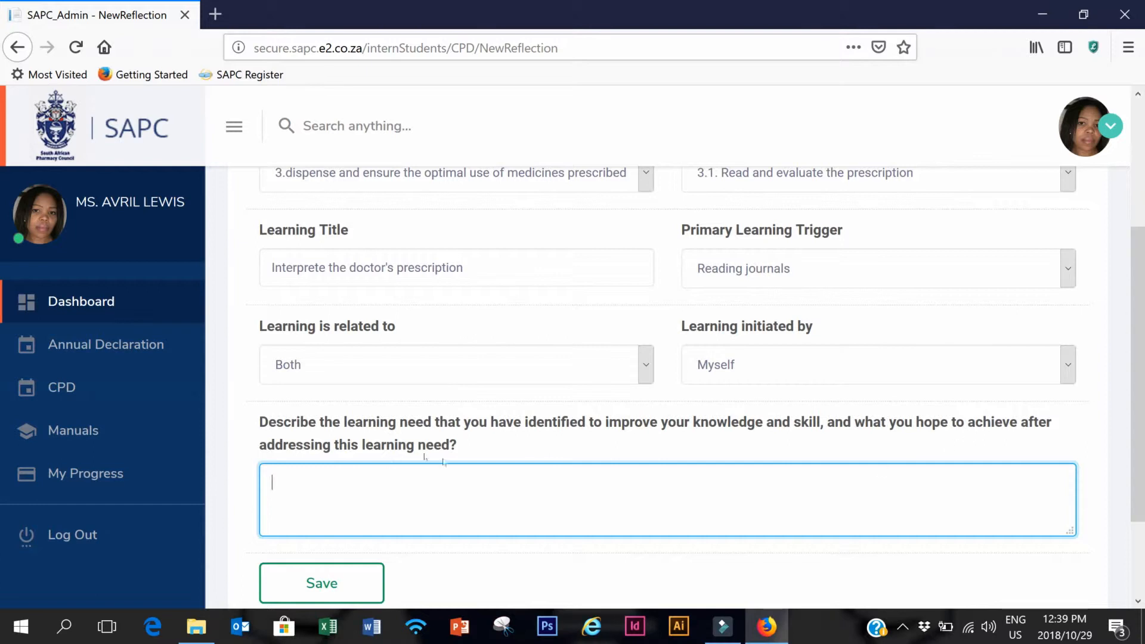
{"action": "type", "text": "As "}
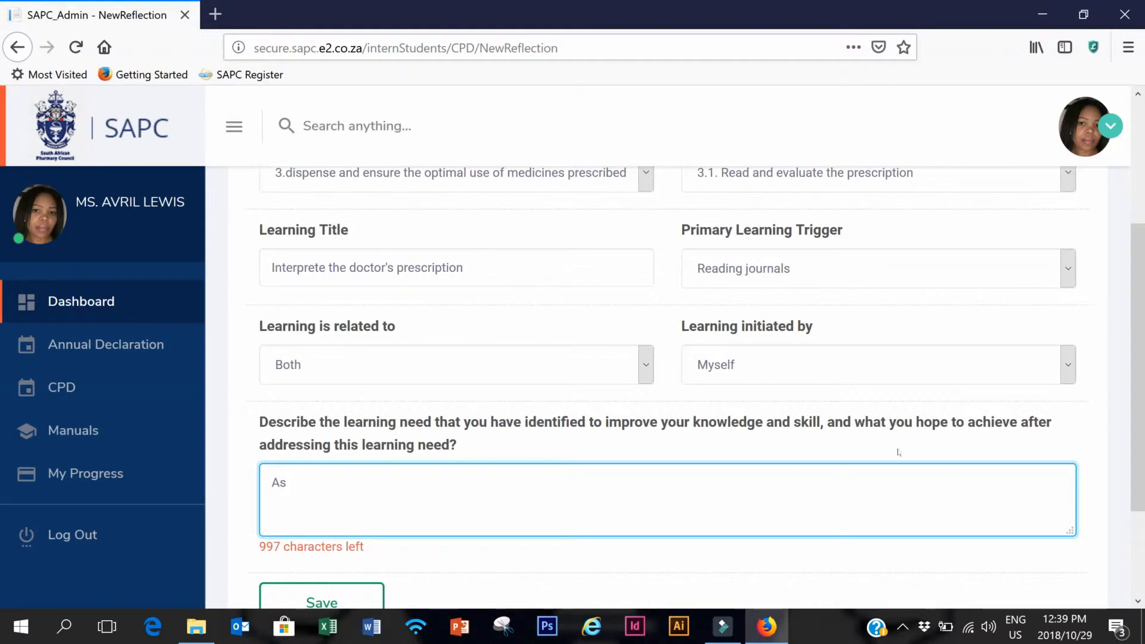
{"action": "type", "text": "c"}
{"action": "key", "text": "BackSpace"}
{"action": "type", "text": "requir"}
{"action": "key", "text": "BackSpace"}
{"action": "type", "text": "red."}
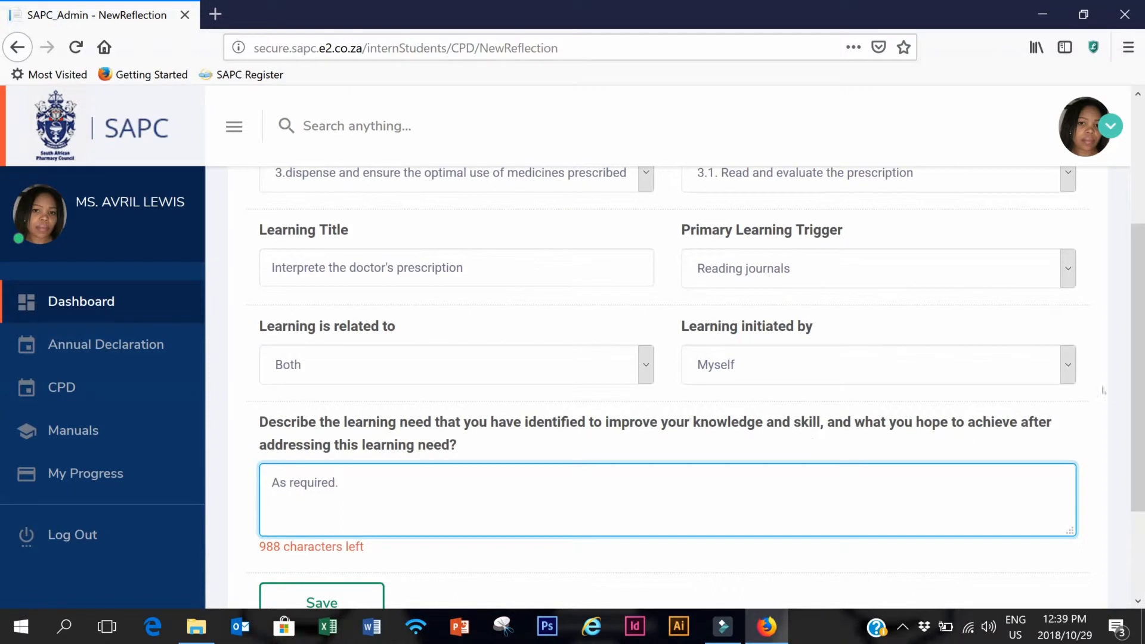
{"action": "left_click_drag", "start_coordinate": [1137, 372], "coordinate": [1140, 394]}
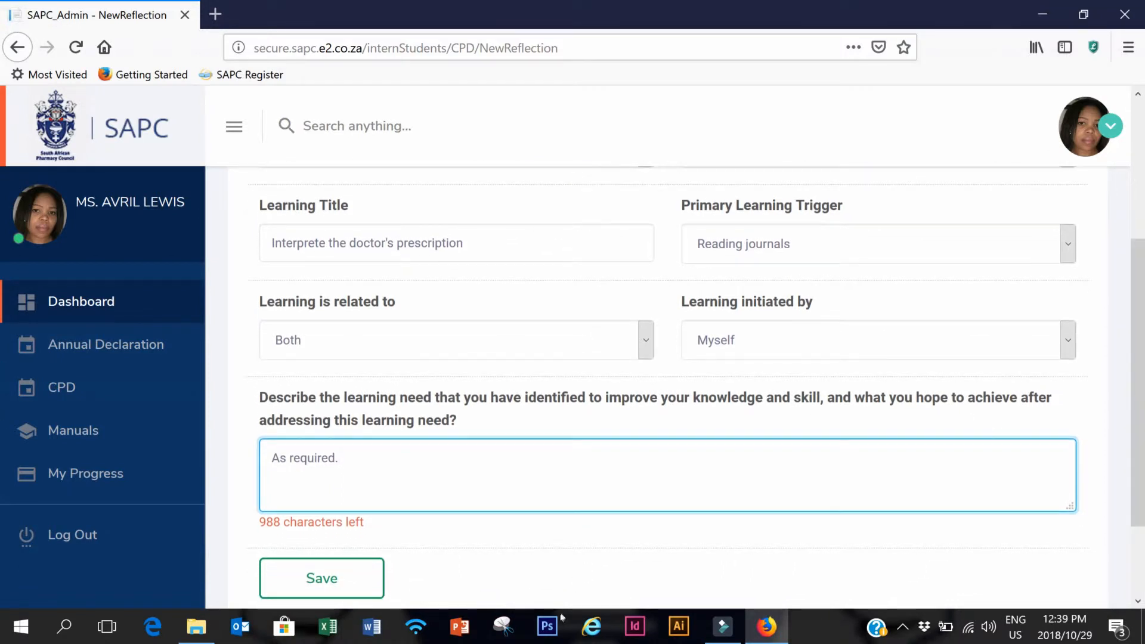
{"action": "left_click", "coordinate": [319, 583]}
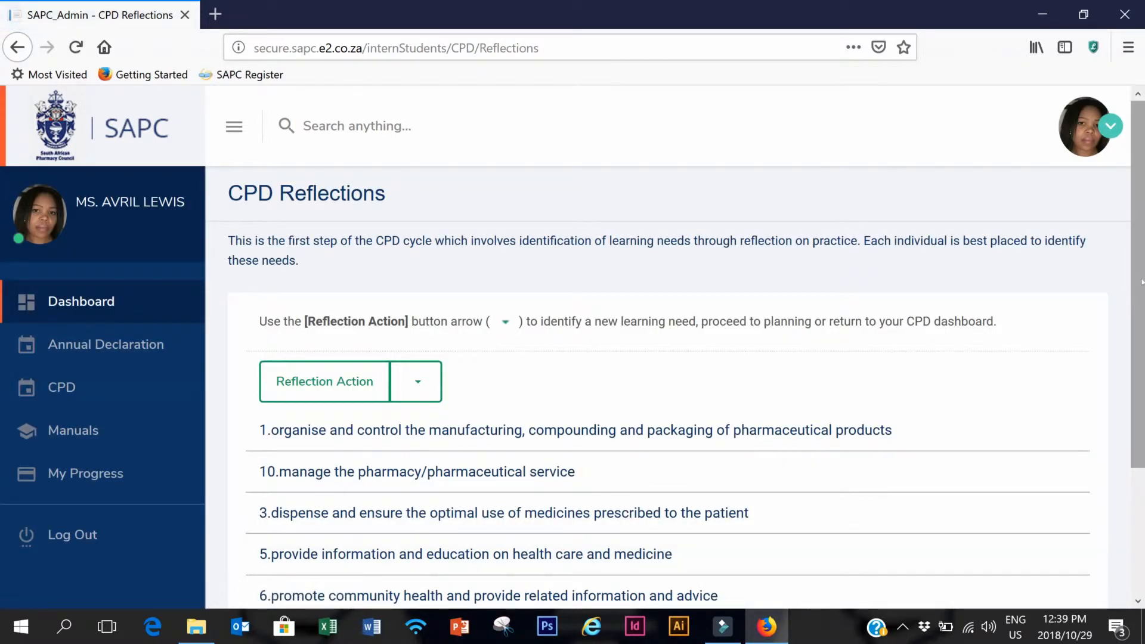
Step: Proceed from the CPD reflections list to the planning stage and start identifying a new learning plan
{"action": "scroll", "coordinate": [1143, 352], "scroll_direction": "down", "scroll_amount": 3}
{"action": "left_click_drag", "start_coordinate": [1143, 352], "coordinate": [1142, 275]}
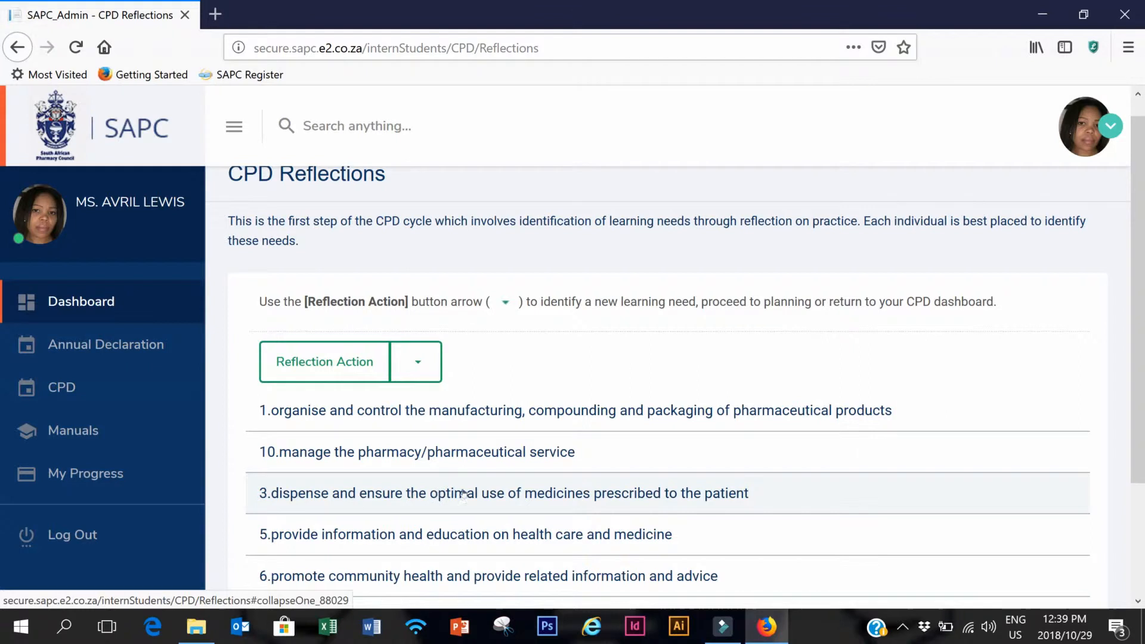
{"action": "left_click_drag", "start_coordinate": [1140, 254], "coordinate": [1144, 277]}
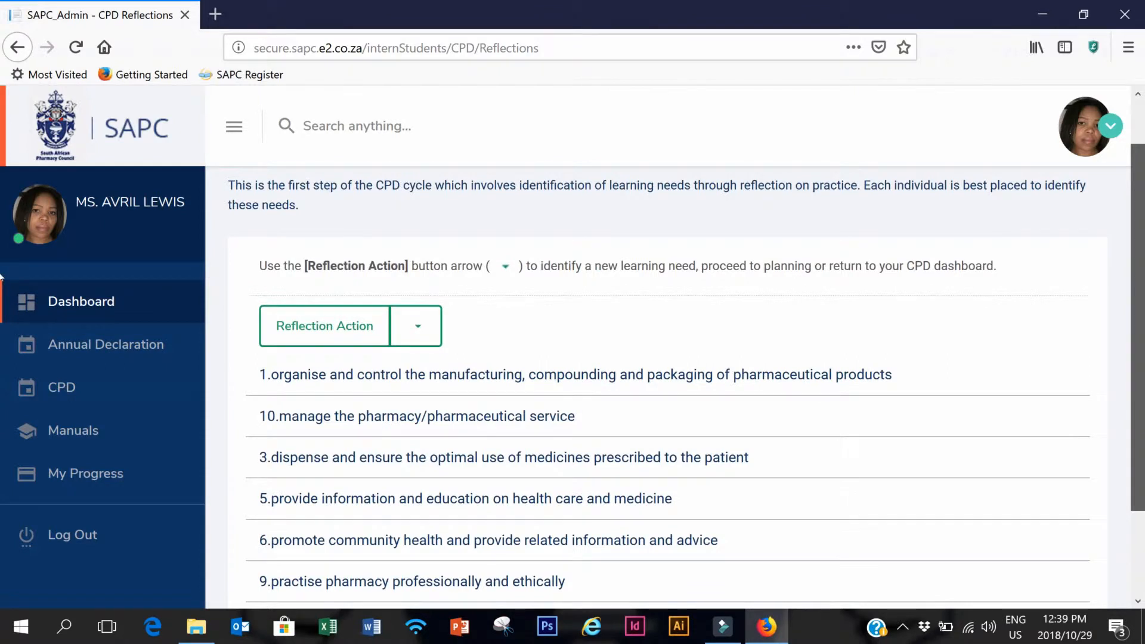
{"action": "left_click_drag", "start_coordinate": [1144, 277], "coordinate": [1144, 259]}
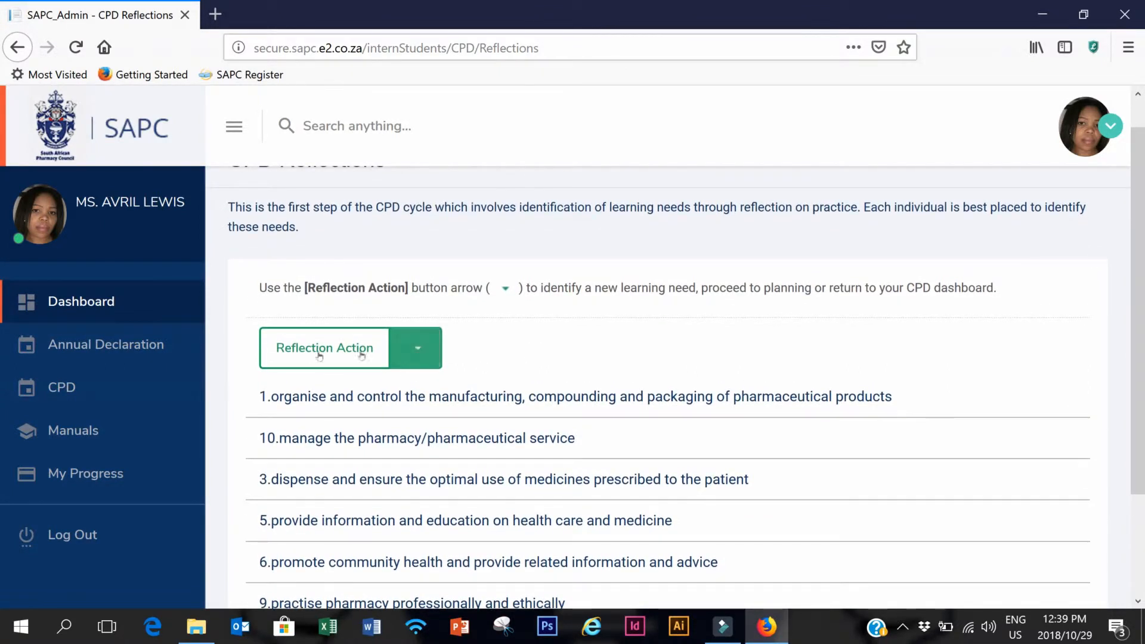
{"action": "left_click", "coordinate": [411, 352]}
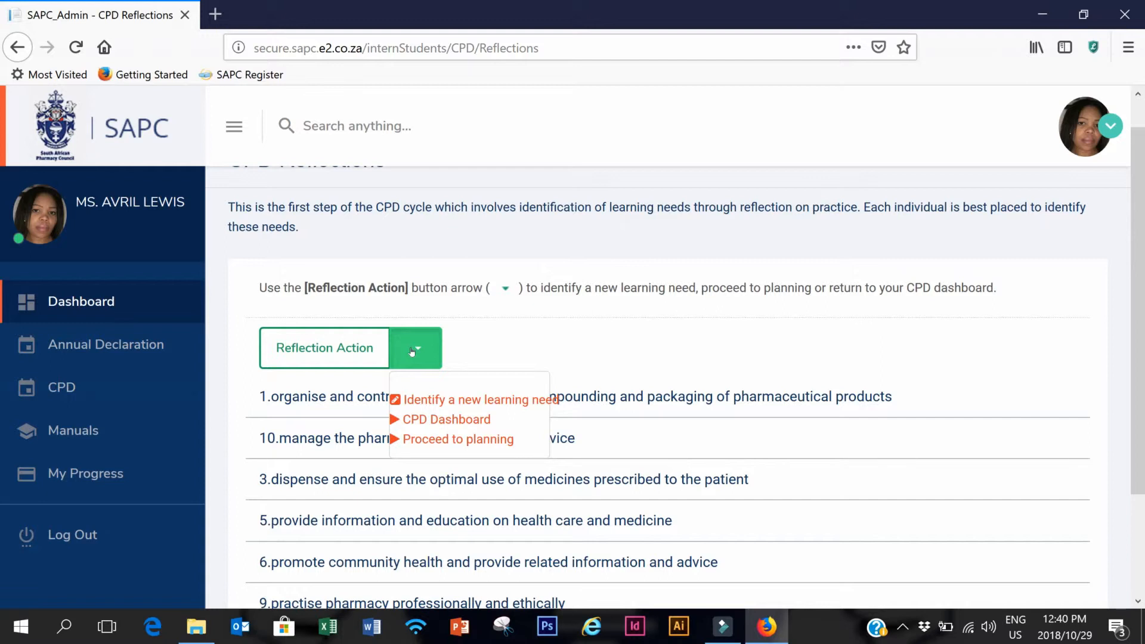
{"action": "left_click", "coordinate": [423, 440]}
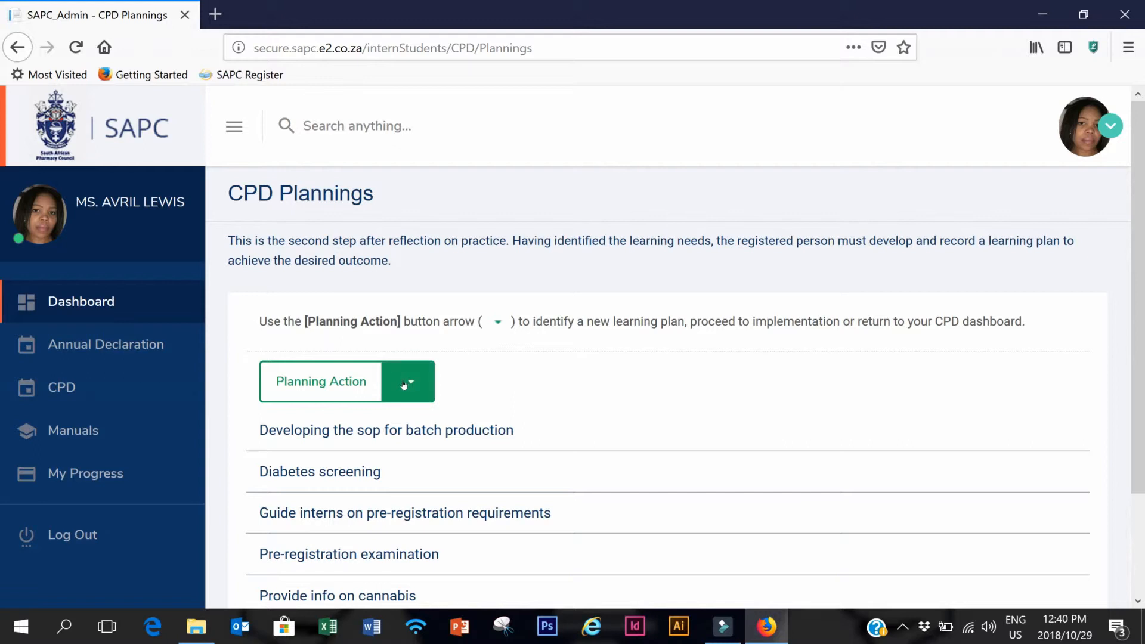
{"action": "left_click", "coordinate": [404, 384]}
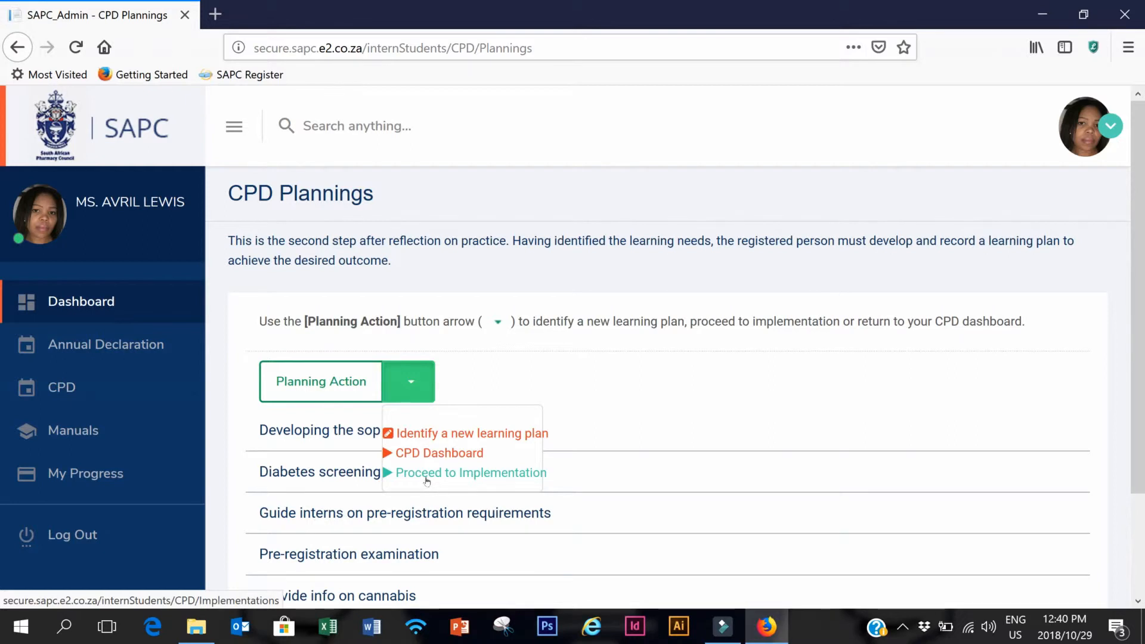
{"action": "left_click", "coordinate": [433, 434]}
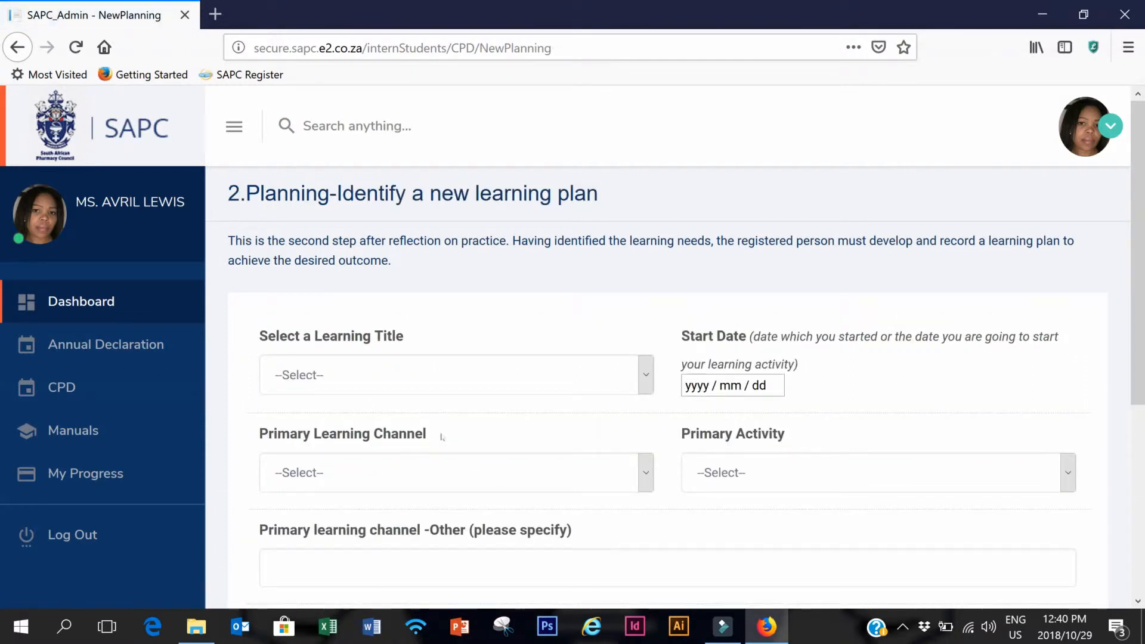
Step: Choose the learning title "Interprete the doctor's prescription" for the plan and set its start date to 2018/10/30
{"action": "scroll", "coordinate": [1139, 233], "scroll_direction": "down", "scroll_amount": 1}
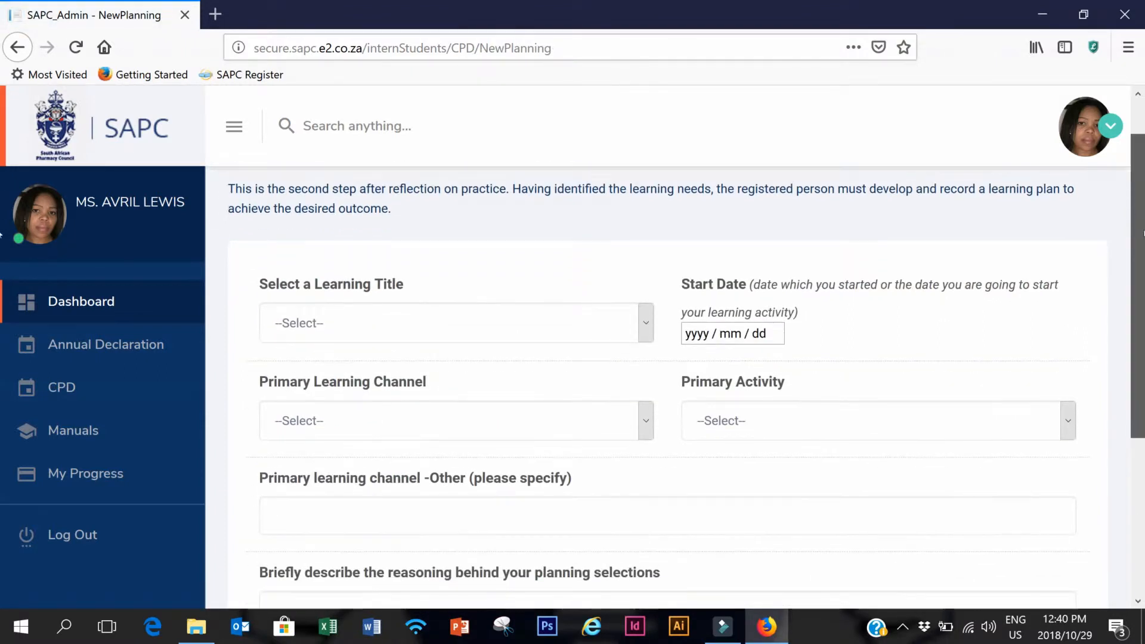
{"action": "left_click", "coordinate": [645, 325]}
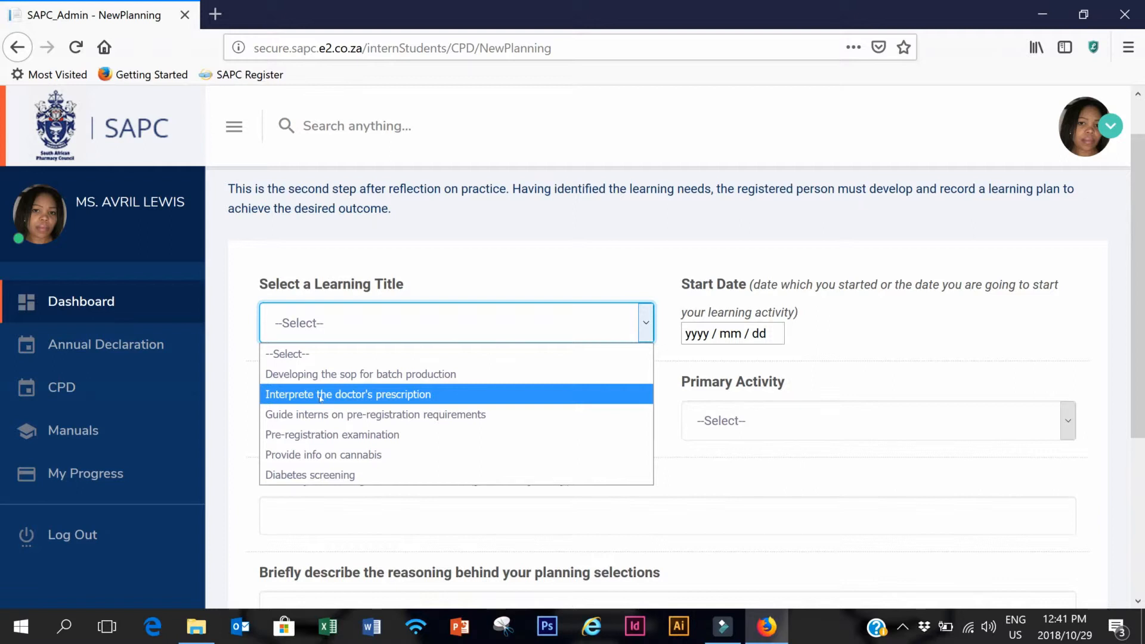
{"action": "left_click", "coordinate": [321, 397]}
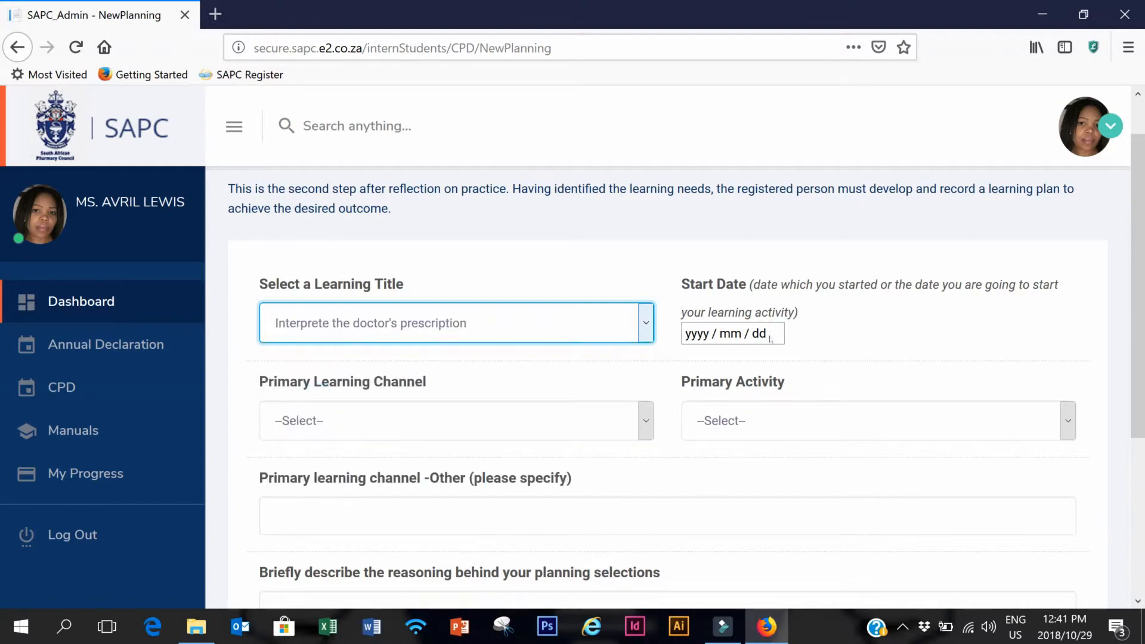
{"action": "left_click", "coordinate": [736, 335]}
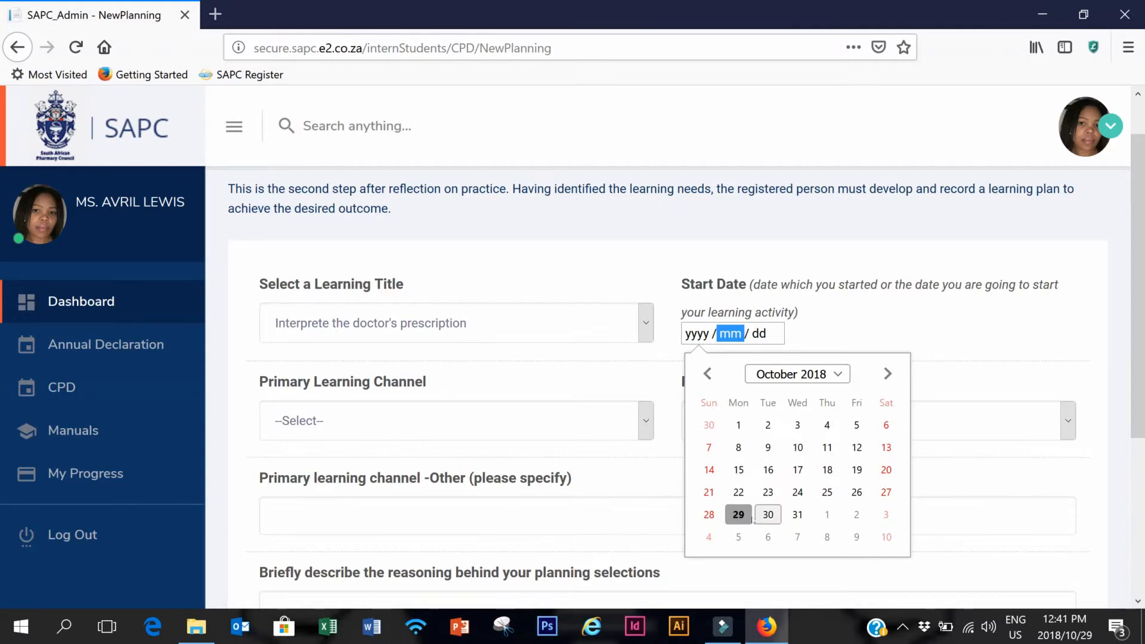
{"action": "left_click", "coordinate": [768, 515]}
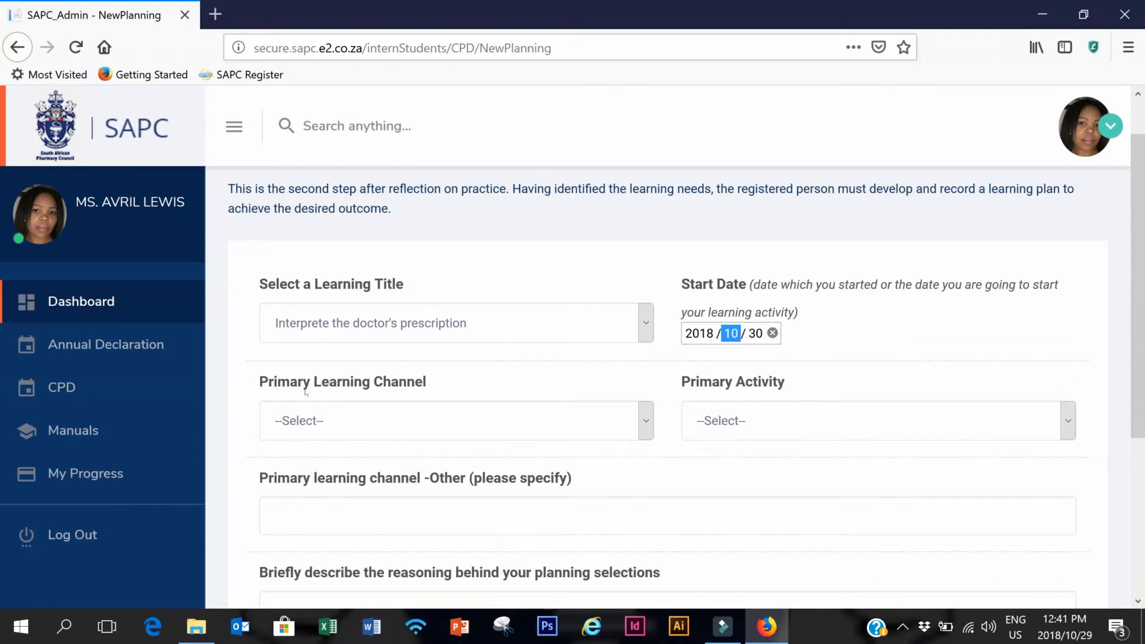
Step: Set the plan's primary learning channel to "Non Measurable" and its primary activity to "Self study"
{"action": "left_click", "coordinate": [645, 425]}
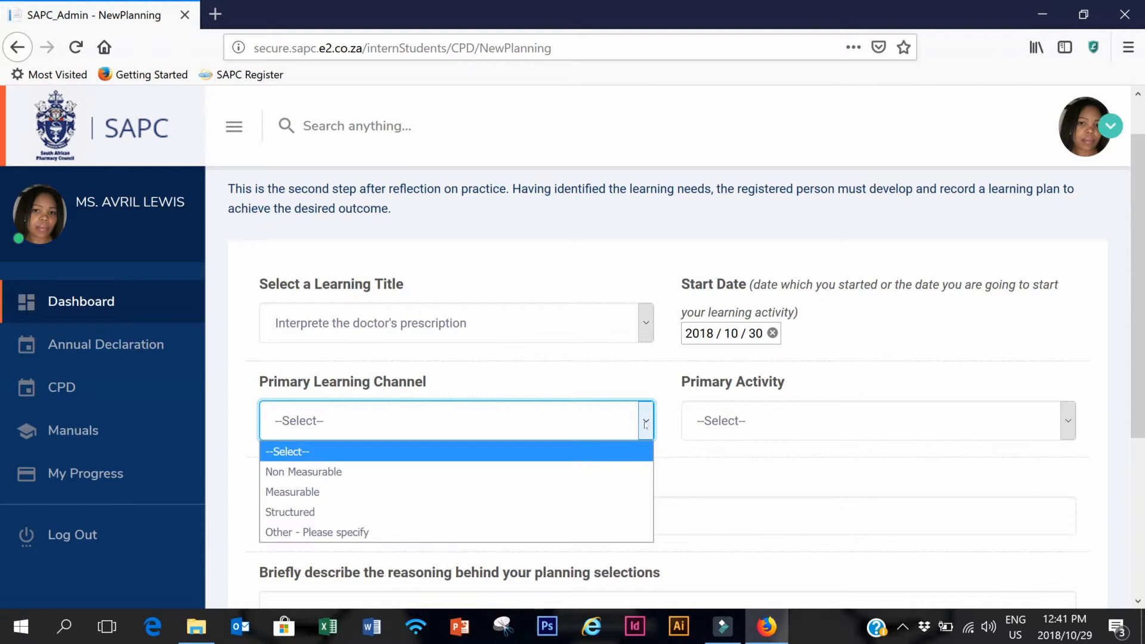
{"action": "left_click", "coordinate": [566, 476]}
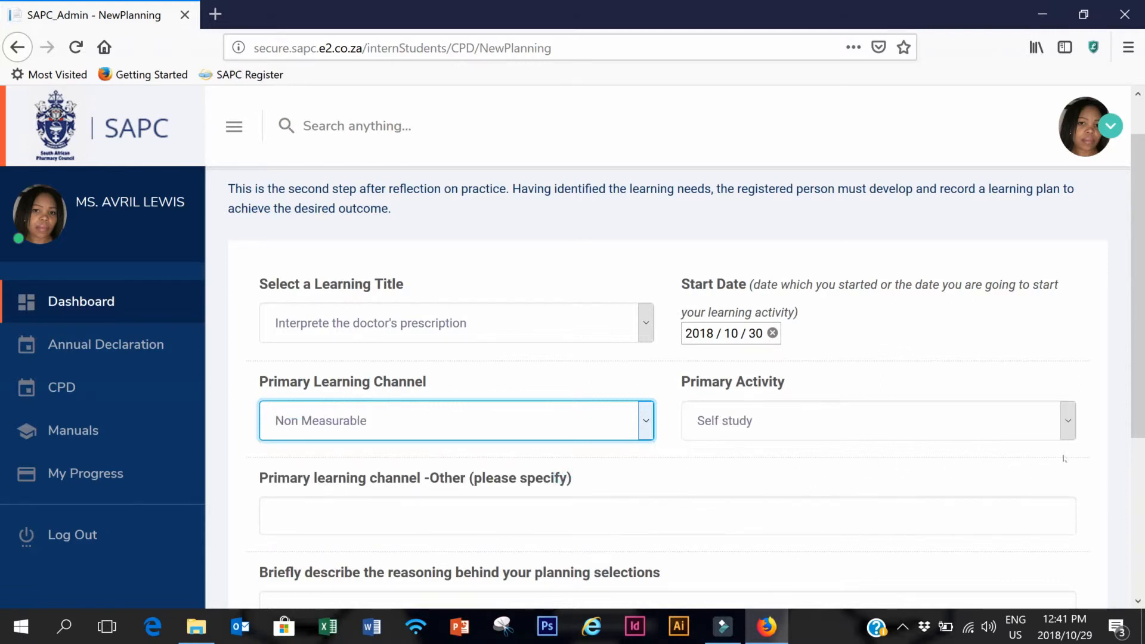
{"action": "left_click", "coordinate": [1068, 421]}
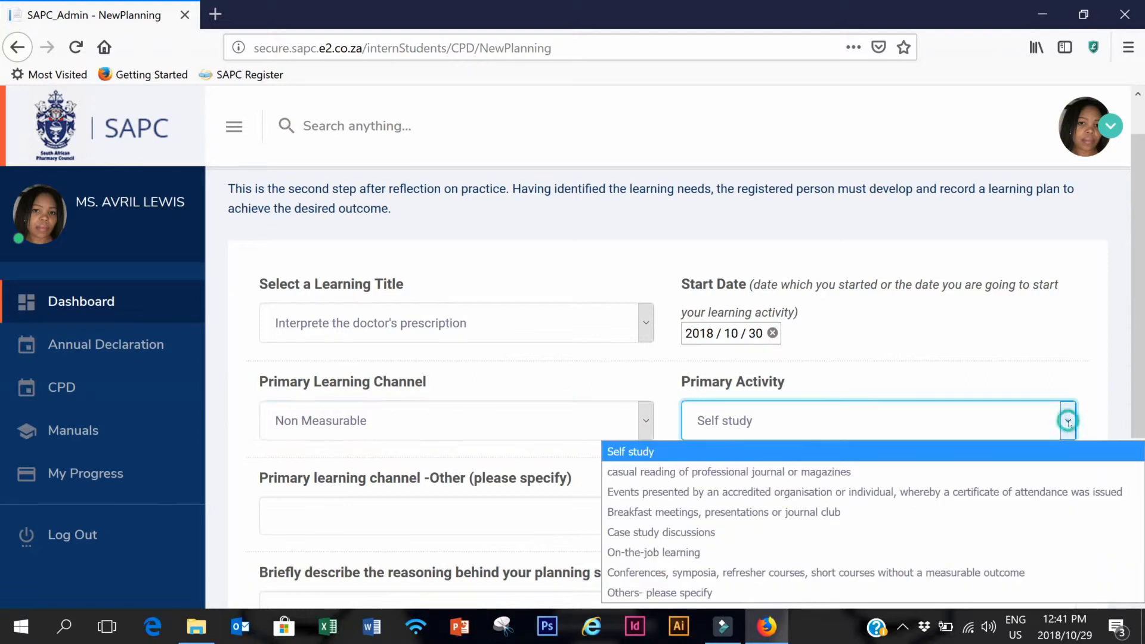
{"action": "left_click", "coordinate": [835, 452]}
Step: Enter "As described" both for the other primary learning channel and for the reasoning behind the planning selections
{"action": "scroll", "coordinate": [1140, 467], "scroll_direction": "down", "scroll_amount": 2}
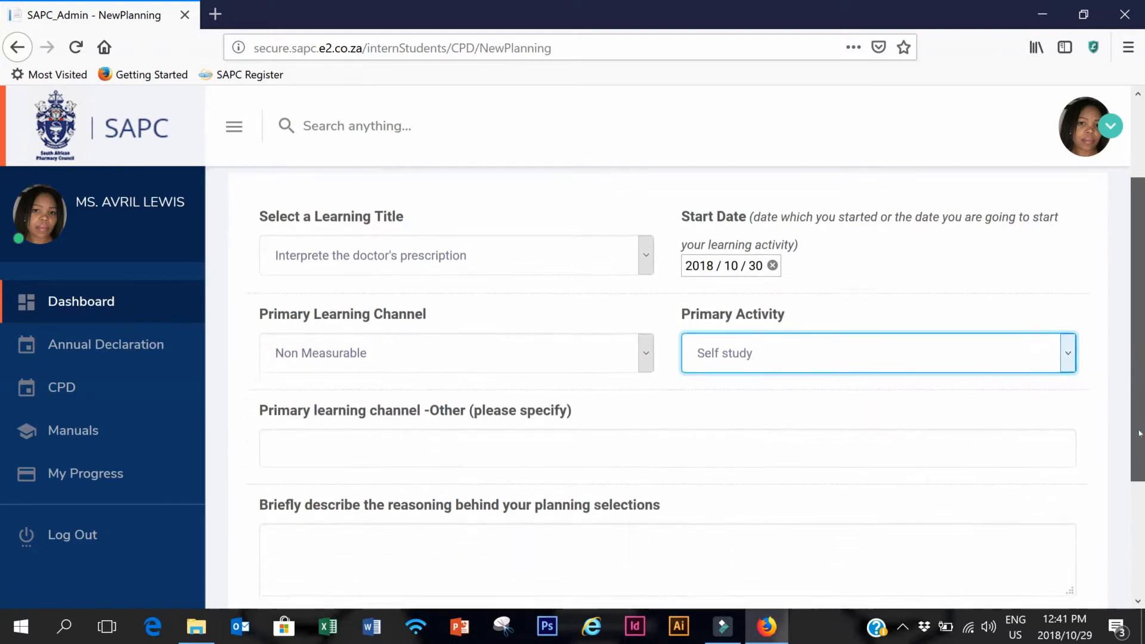
{"action": "scroll", "coordinate": [1141, 467], "scroll_direction": "down", "scroll_amount": 1}
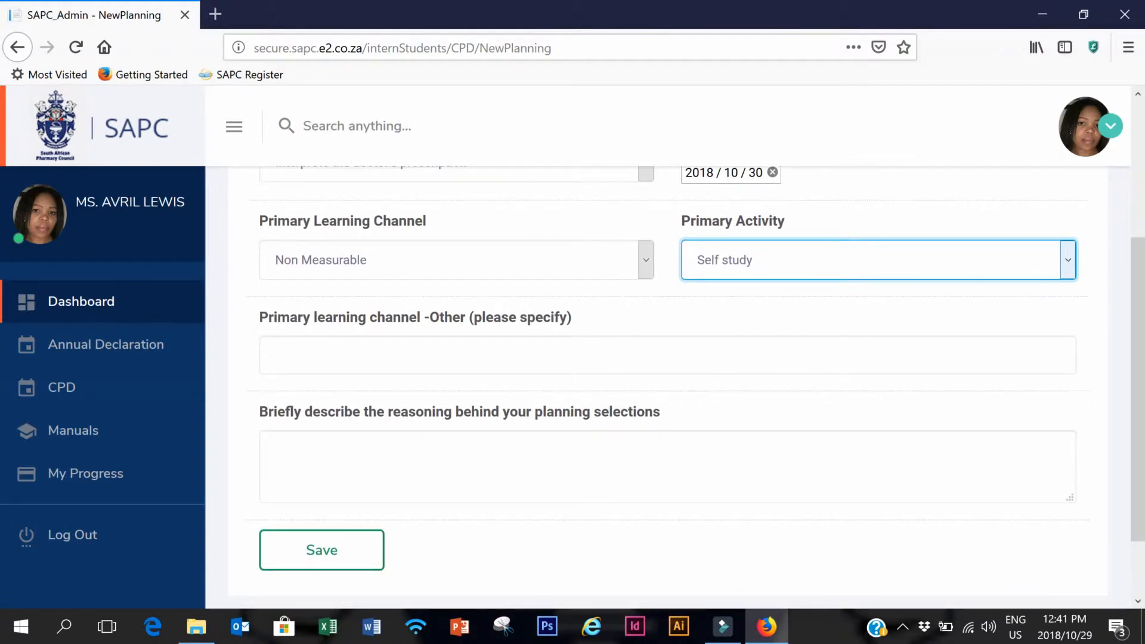
{"action": "left_click", "coordinate": [392, 350]}
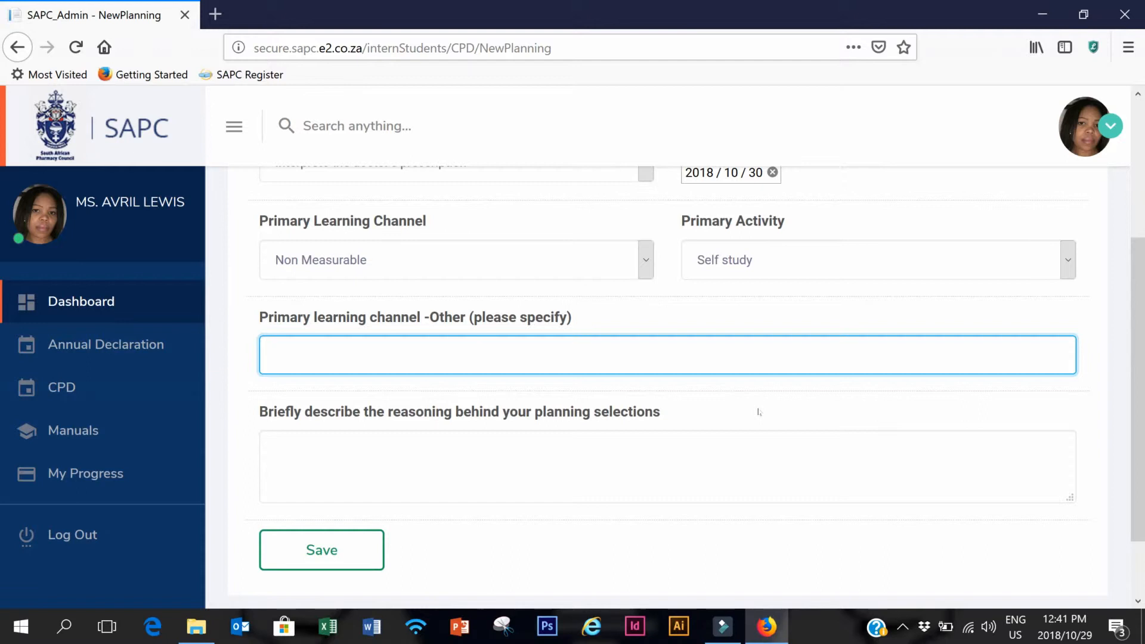
{"action": "type", "text": "As d"}
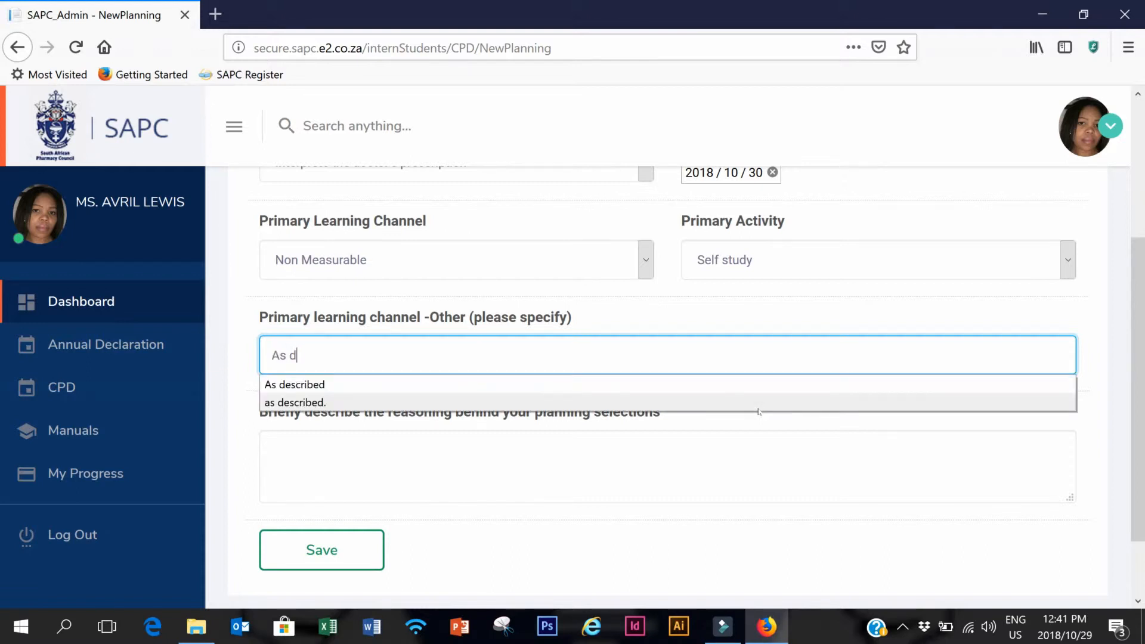
{"action": "type", "text": "escribed"}
{"action": "left_click", "coordinate": [704, 443]}
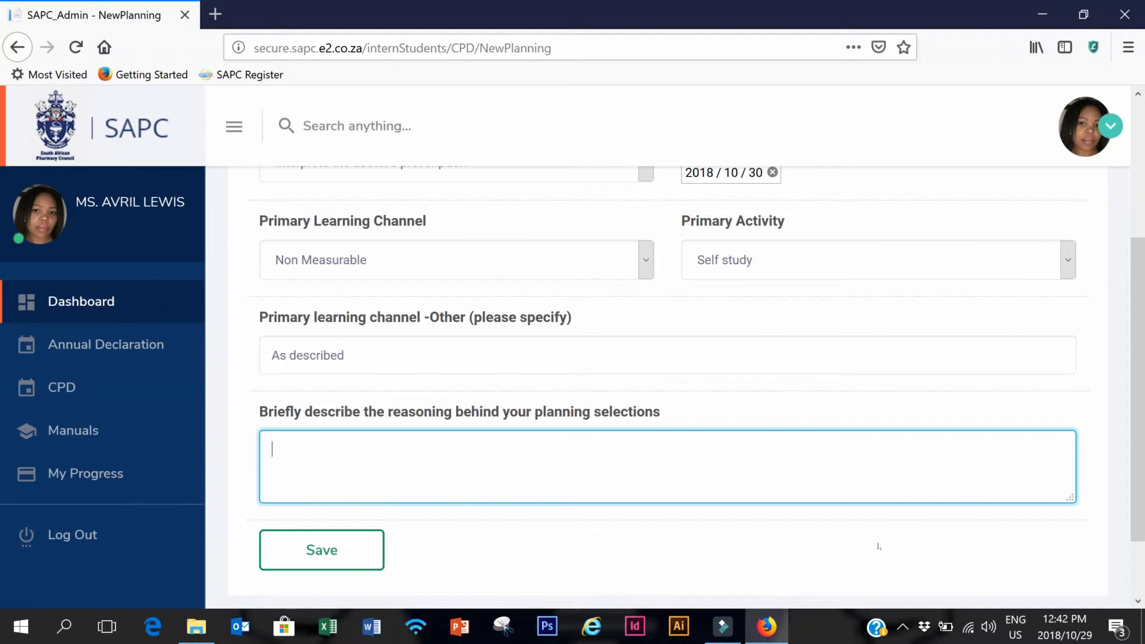
{"action": "type", "text": "A"}
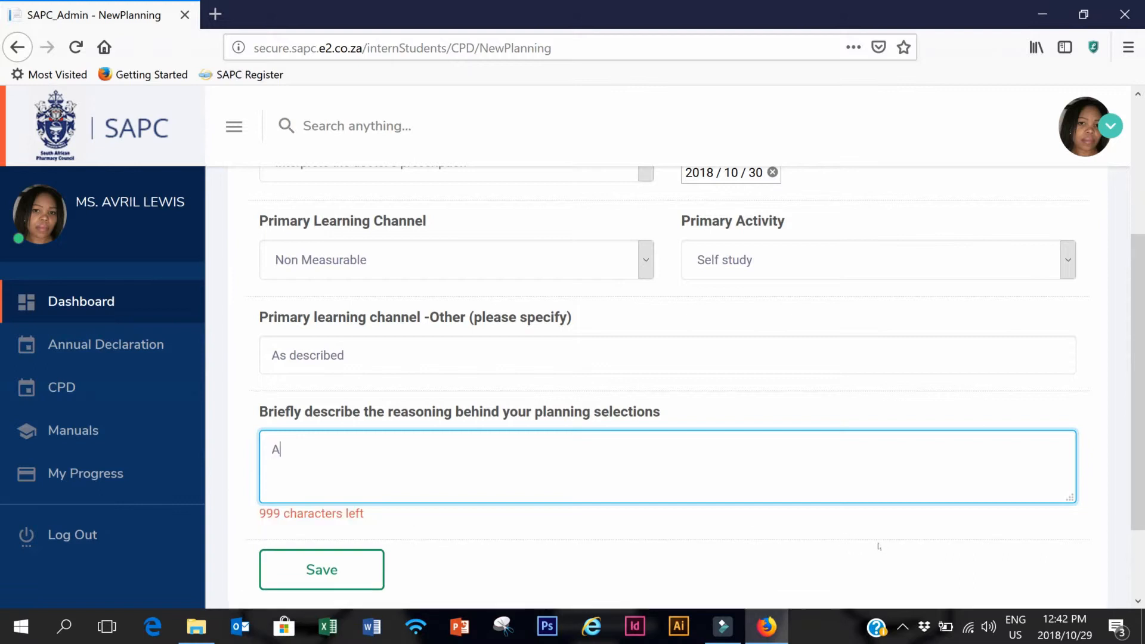
{"action": "type", "text": "s described"}
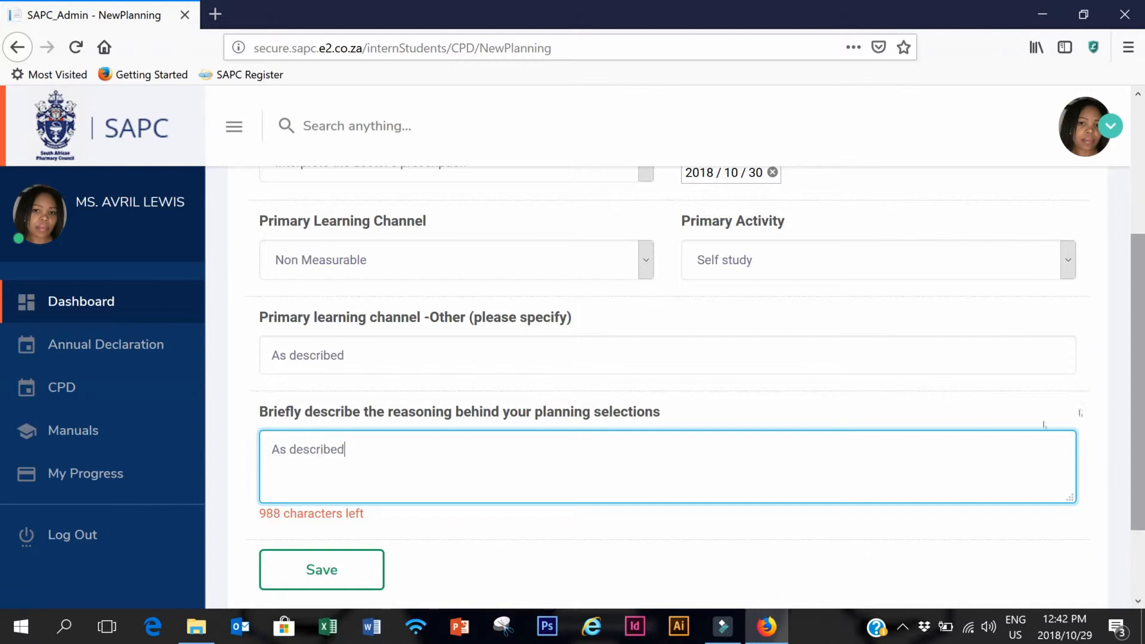
{"action": "left_click_drag", "start_coordinate": [1141, 383], "coordinate": [1142, 406]}
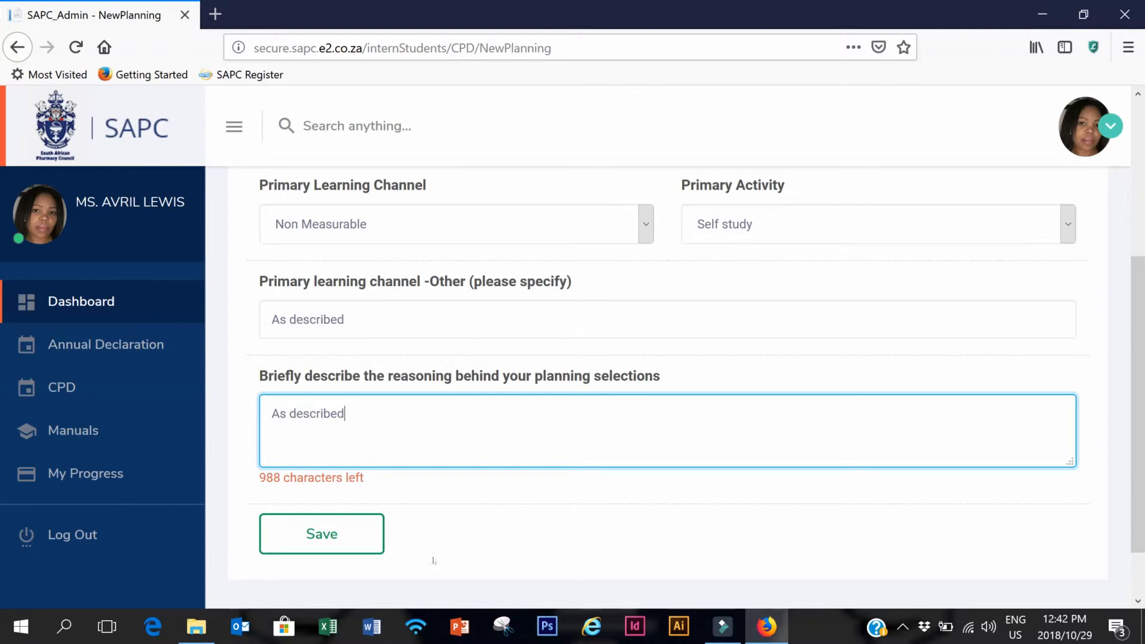
Step: Save the new learning plan and proceed from the CPD plannings list to the implementation stage
{"action": "left_click", "coordinate": [312, 534]}
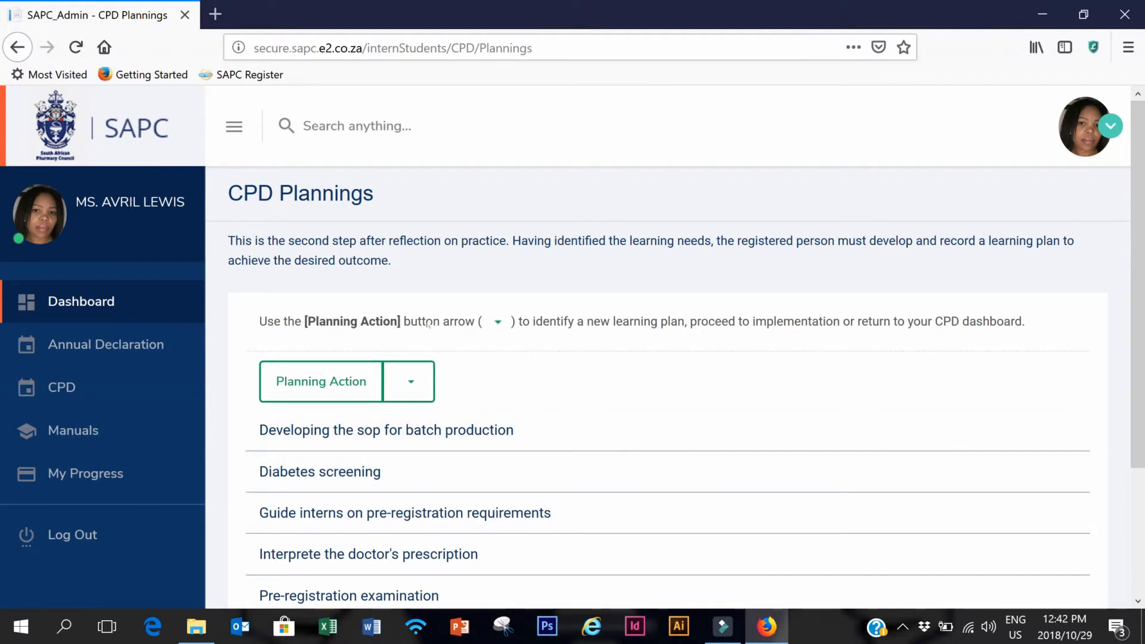
{"action": "left_click", "coordinate": [404, 387]}
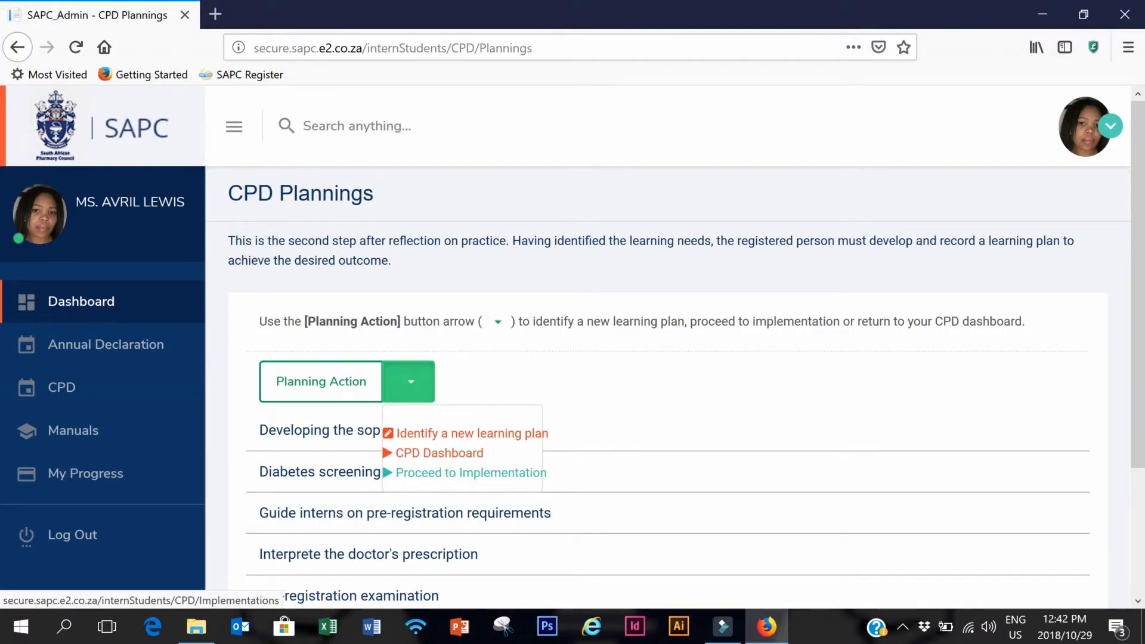
{"action": "scroll", "coordinate": [2, 325], "scroll_direction": "down", "scroll_amount": 3}
{"action": "scroll", "coordinate": [1, 325], "scroll_direction": "up", "scroll_amount": 2}
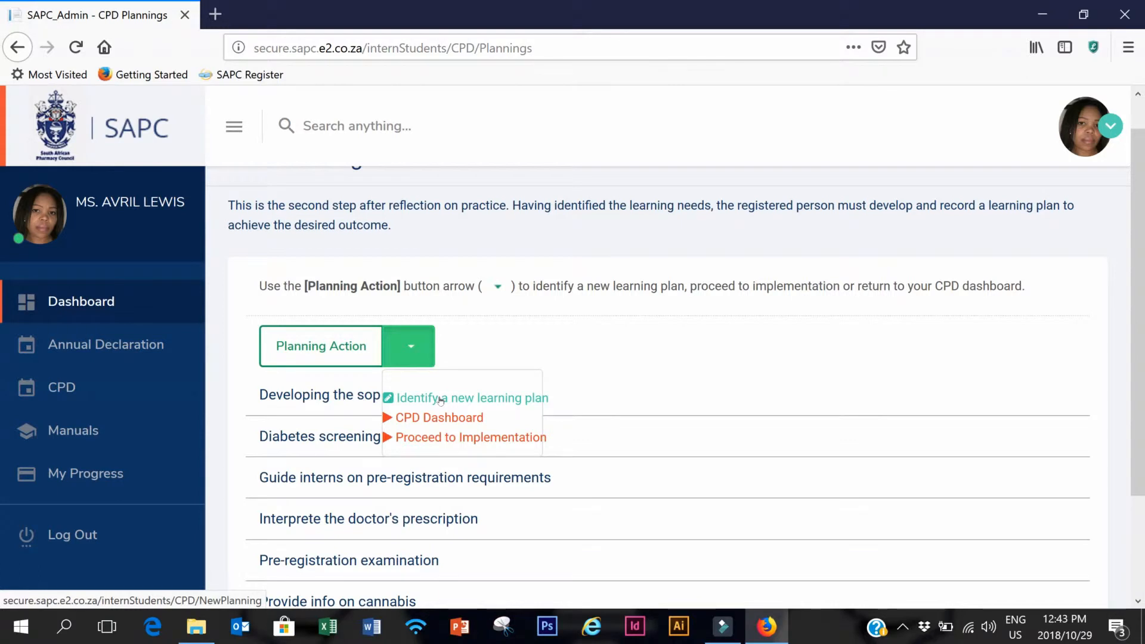
{"action": "left_click", "coordinate": [445, 437]}
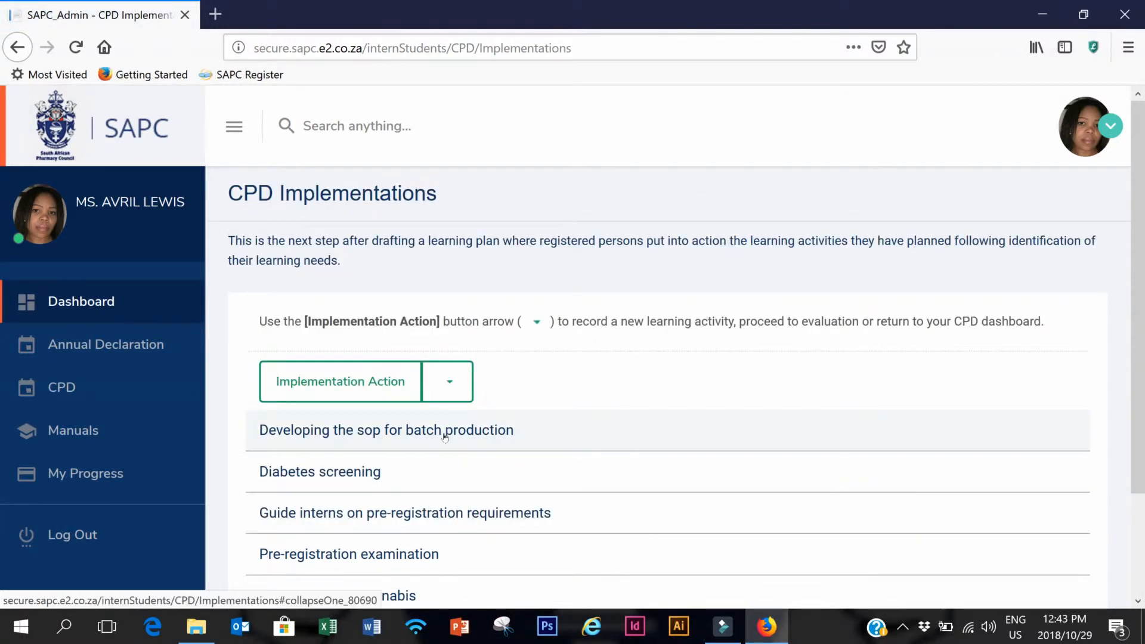
Step: Start recording a new learning activity and choose the learning title "Interprete the doctor's prescription"
{"action": "left_click", "coordinate": [441, 384]}
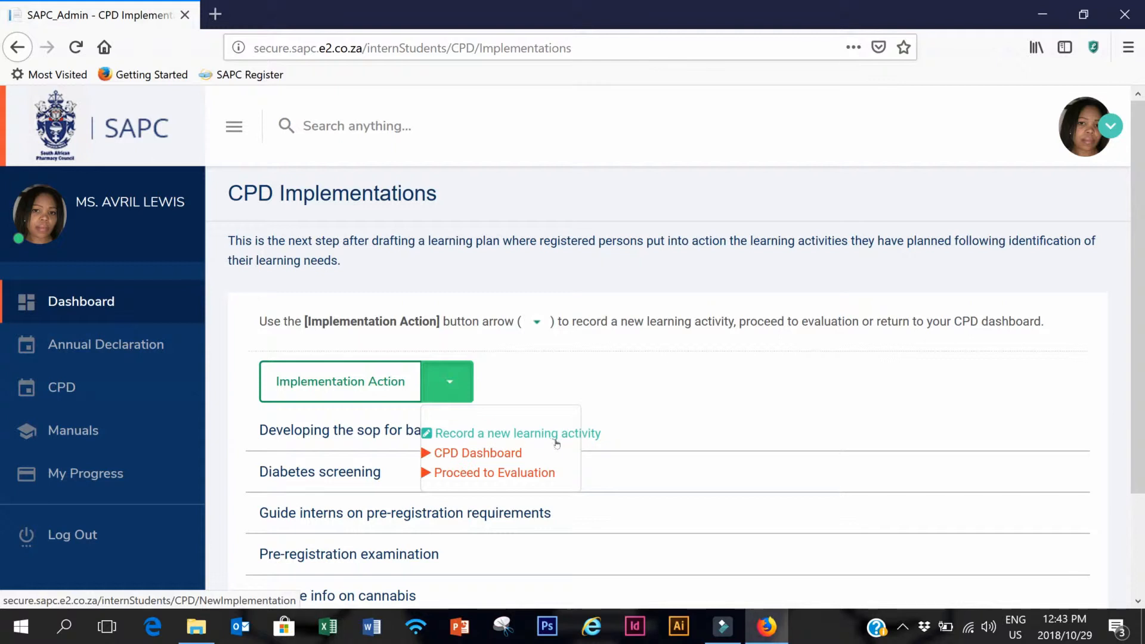
{"action": "left_click", "coordinate": [515, 440]}
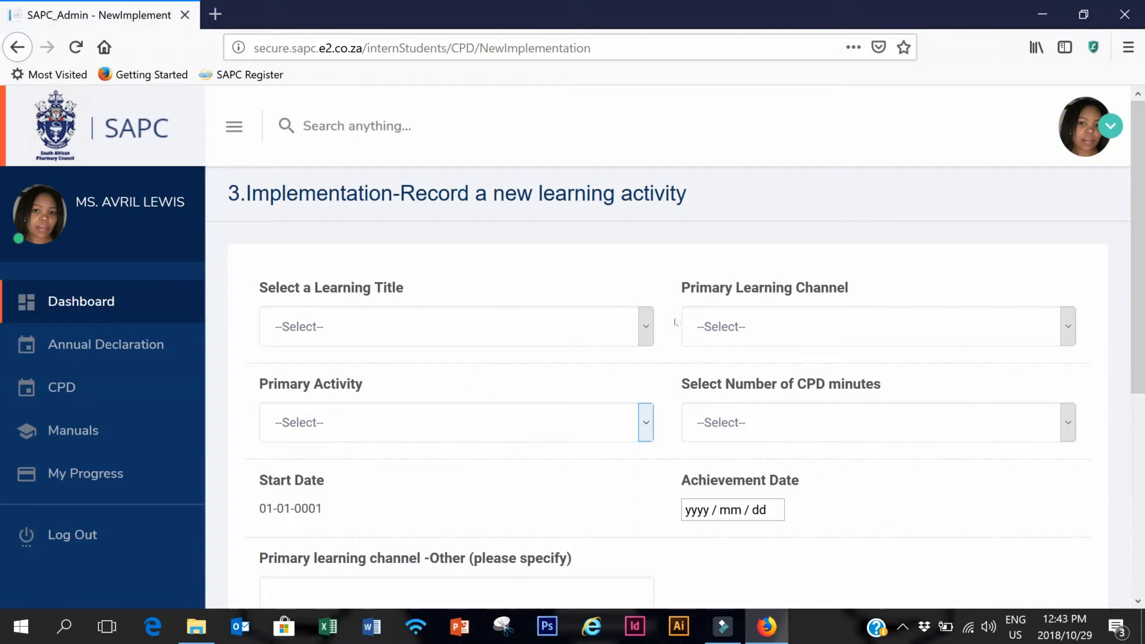
{"action": "left_click", "coordinate": [646, 326]}
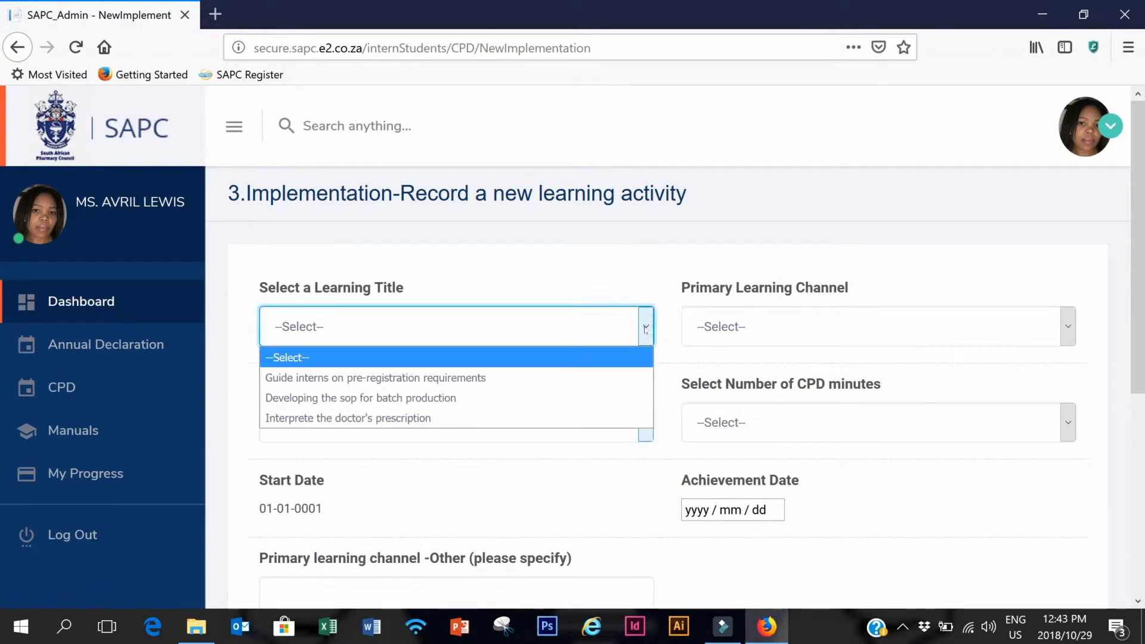
{"action": "left_click", "coordinate": [603, 419]}
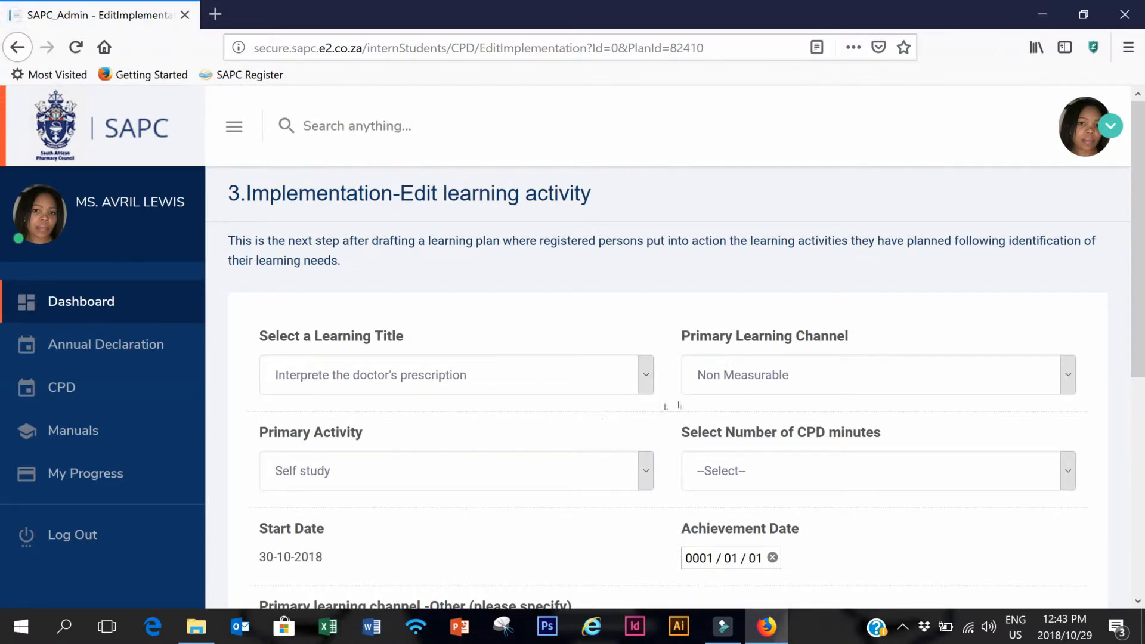
Step: Keep "Non Measurable" as the activity's primary learning channel and set the number of CPD minutes to "> 120 mins"
{"action": "left_click", "coordinate": [1067, 376]}
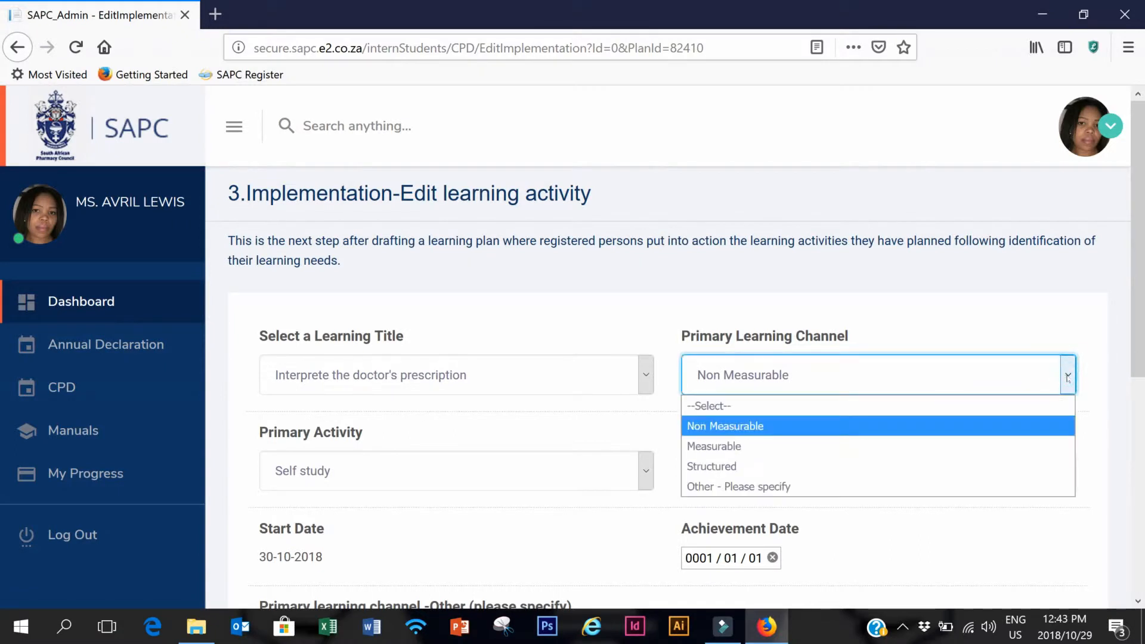
{"action": "left_click", "coordinate": [1044, 426]}
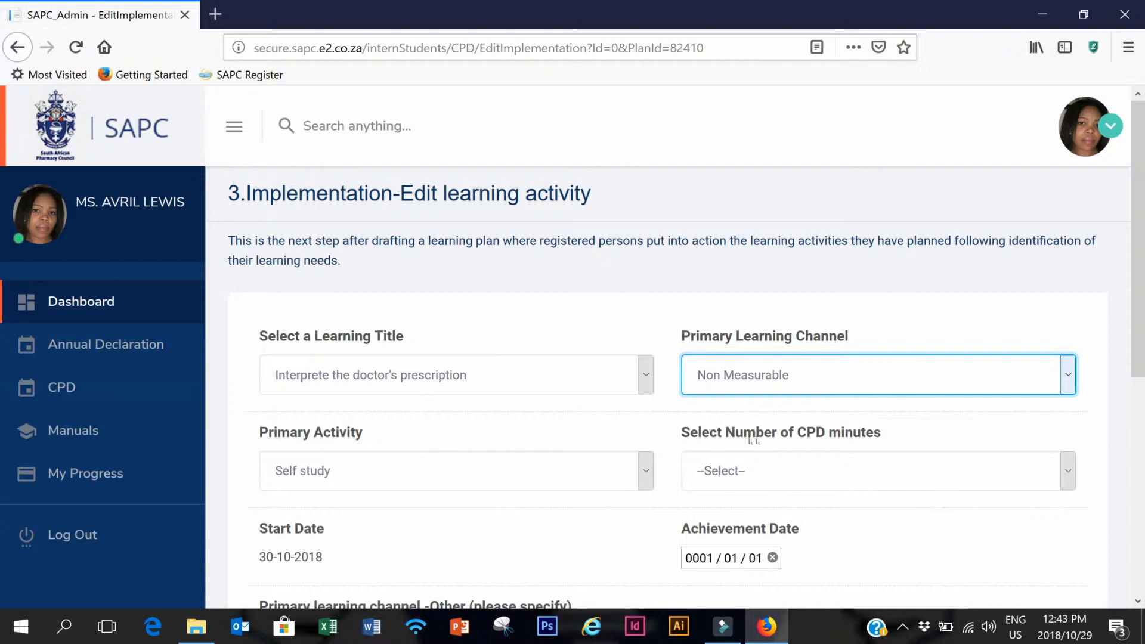
{"action": "left_click", "coordinate": [1071, 474]}
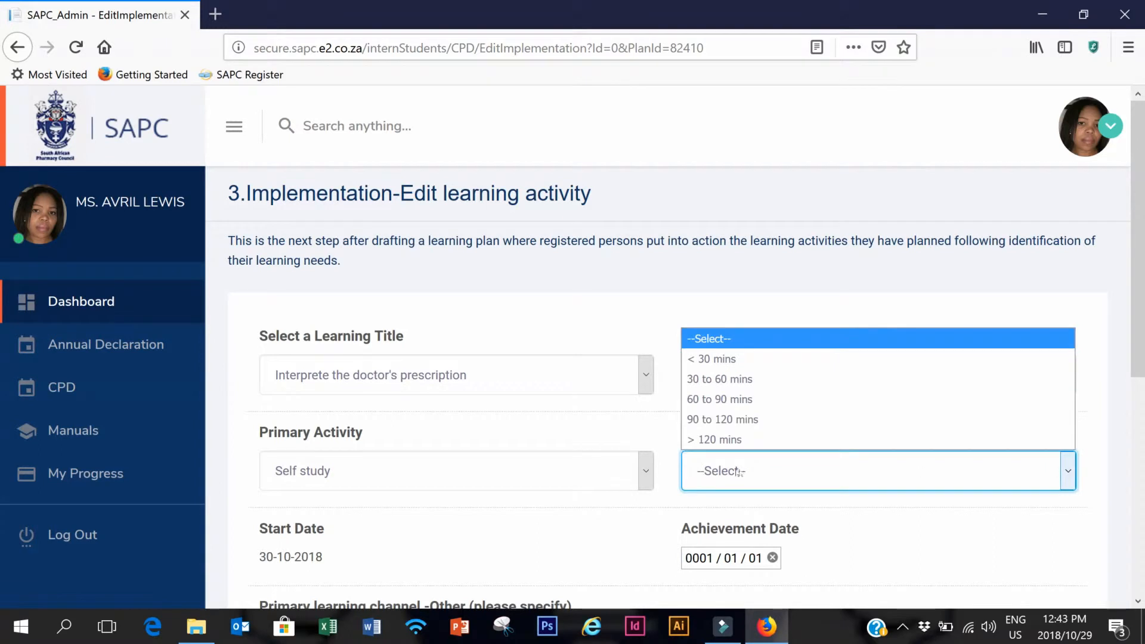
{"action": "left_click", "coordinate": [732, 440]}
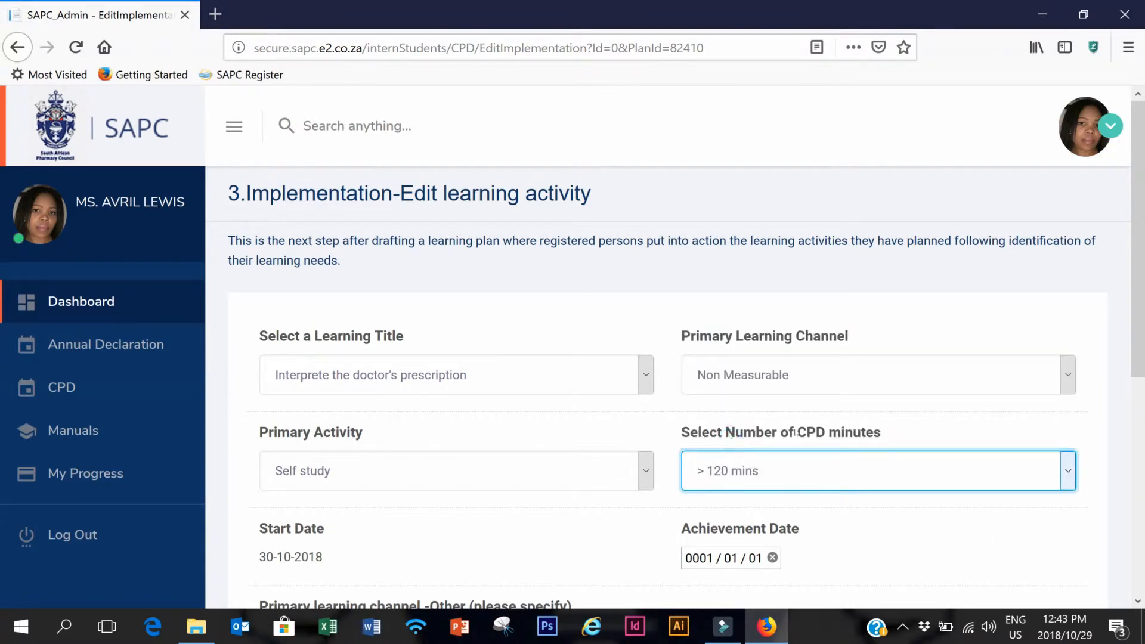
Step: Set the learning activity's achievement date to 2019/02/01
{"action": "scroll", "coordinate": [2, 373], "scroll_direction": "down", "scroll_amount": 2}
{"action": "scroll", "coordinate": [1, 373], "scroll_direction": "down", "scroll_amount": 2}
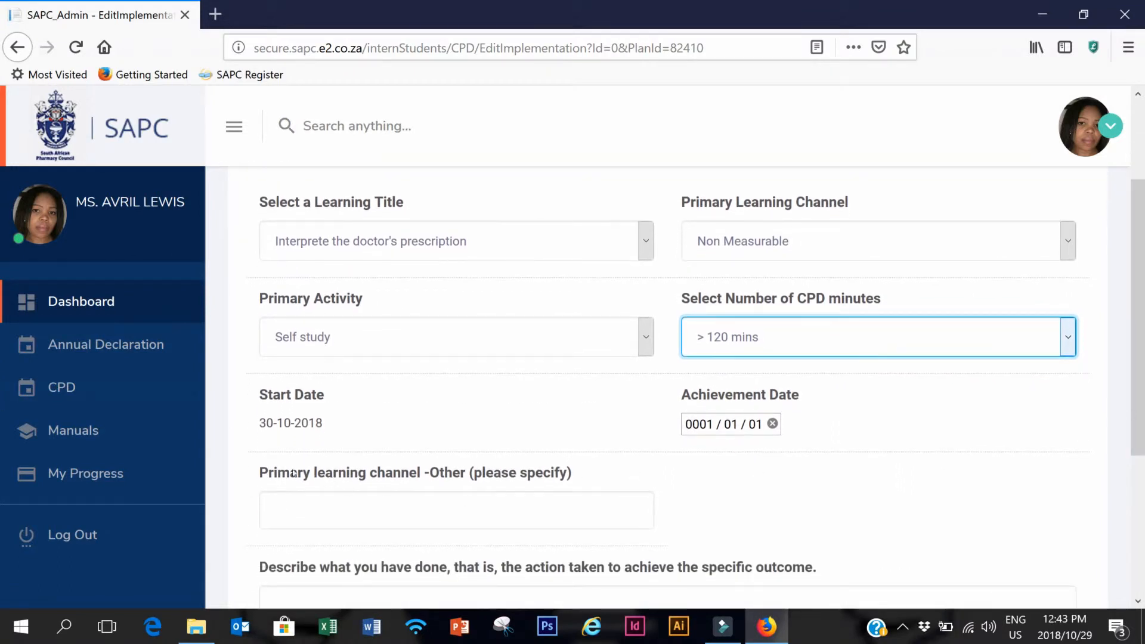
{"action": "left_click", "coordinate": [730, 424]}
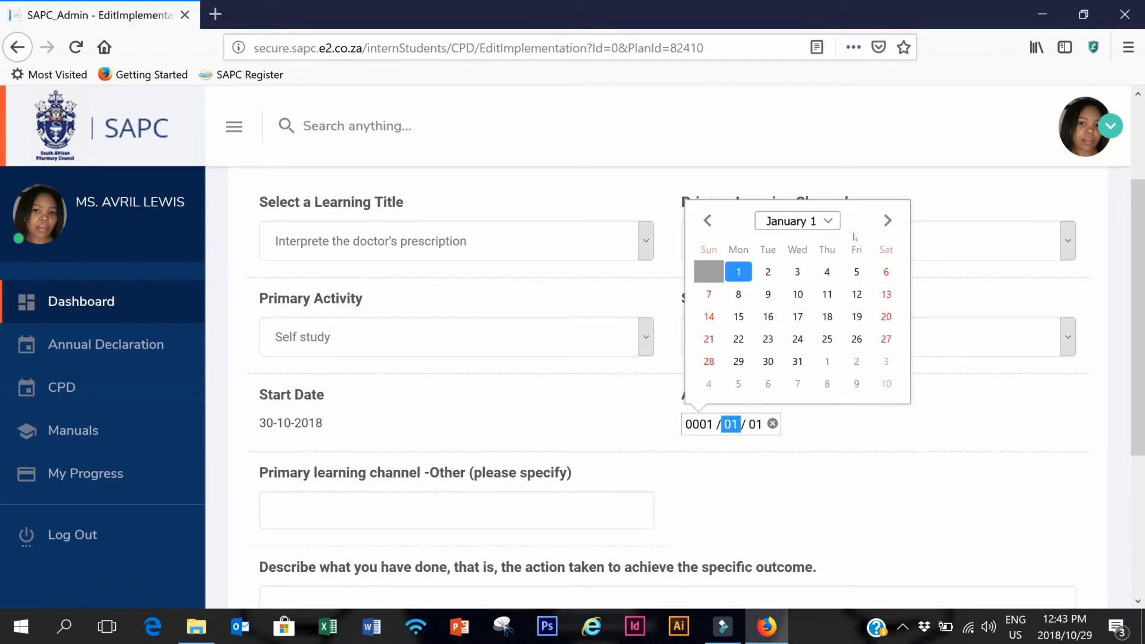
{"action": "left_click", "coordinate": [887, 221]}
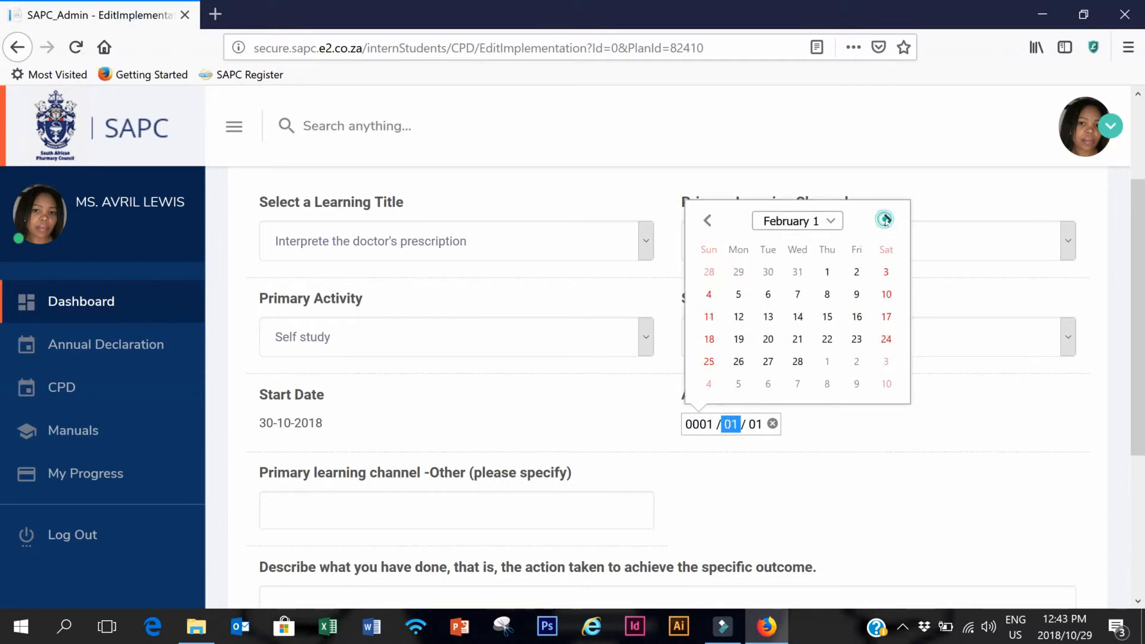
{"action": "left_click", "coordinate": [830, 271]}
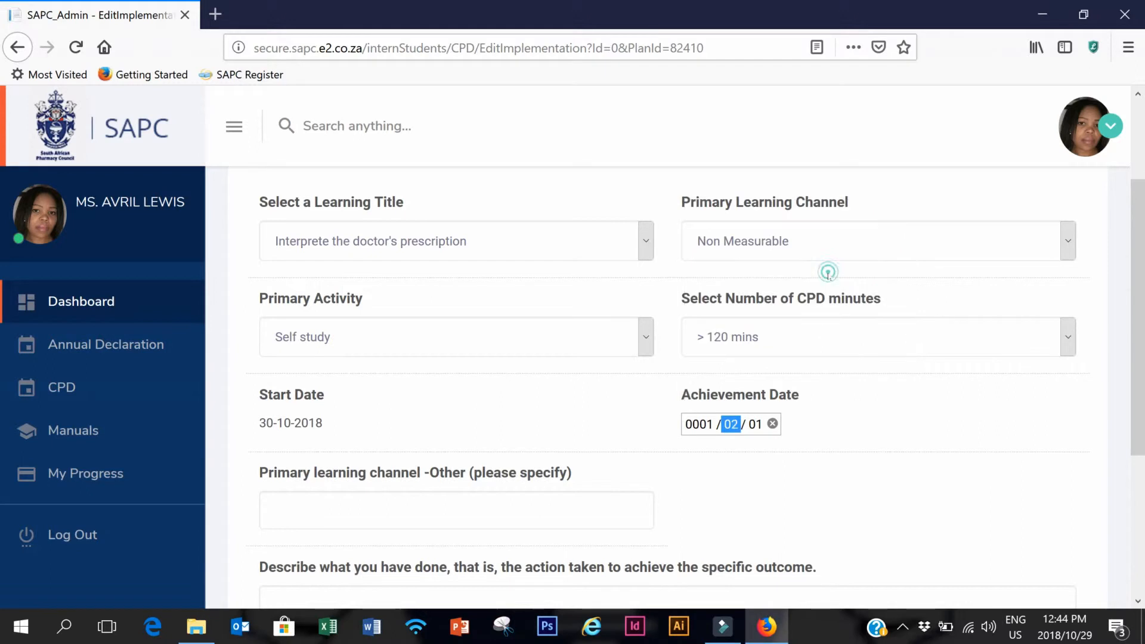
{"action": "left_click", "coordinate": [703, 425]}
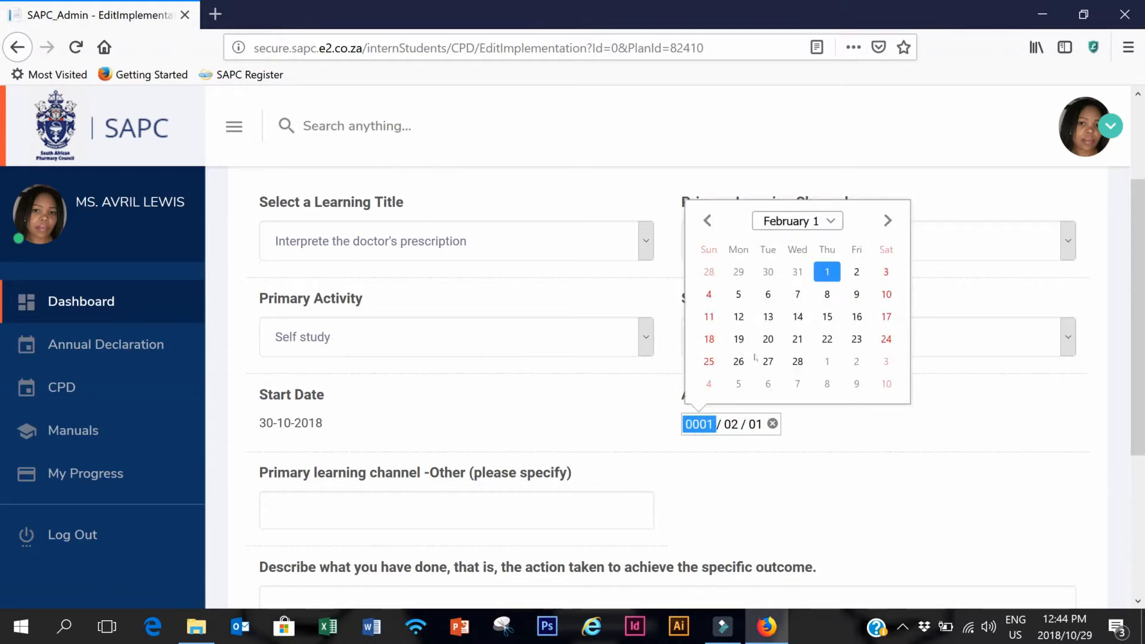
{"action": "left_click", "coordinate": [828, 270]}
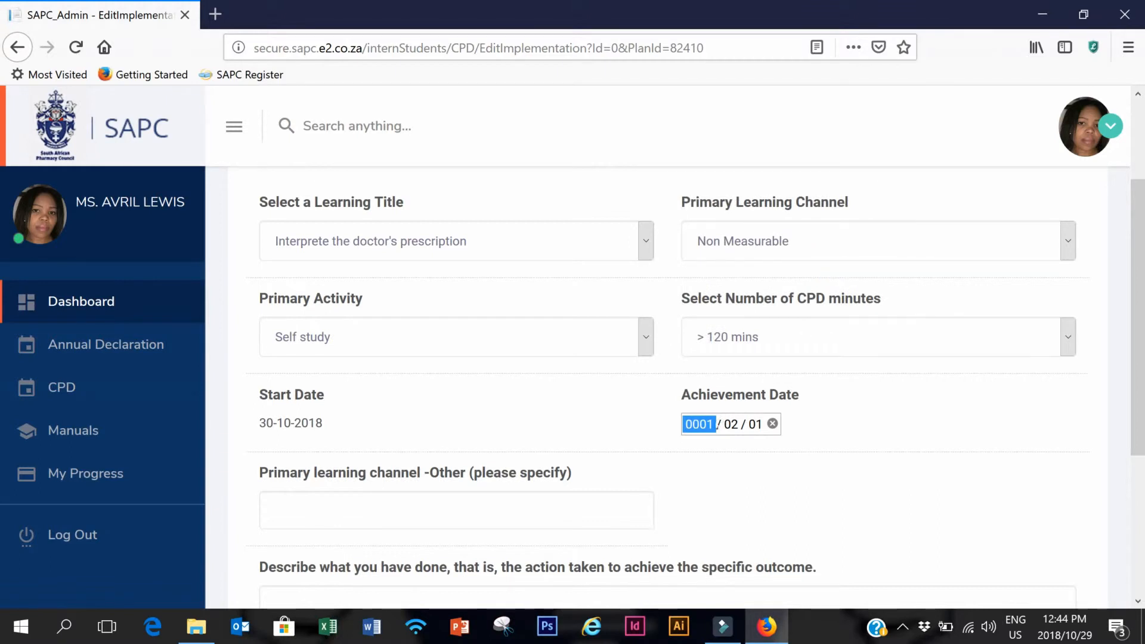
{"action": "left_click", "coordinate": [708, 427]}
{"action": "type", "text": "2019"}
{"action": "left_click", "coordinate": [579, 445]}
Step: Enter "As described" for the other primary learning channel and "As described." for the action taken to achieve the outcome
{"action": "left_click", "coordinate": [444, 499]}
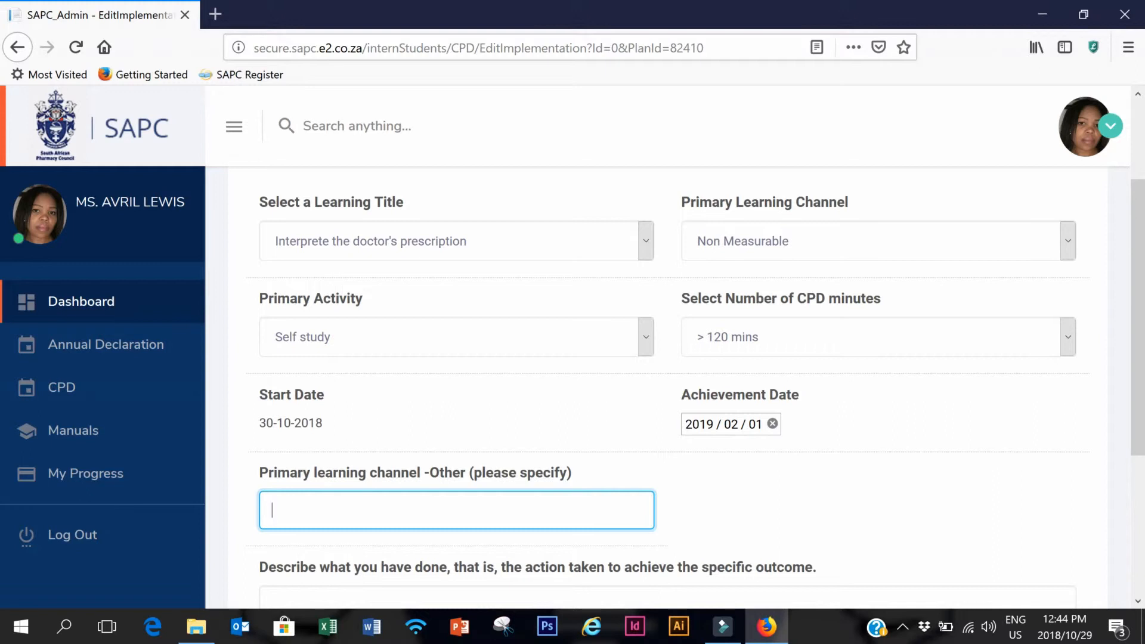
{"action": "type", "text": "As"}
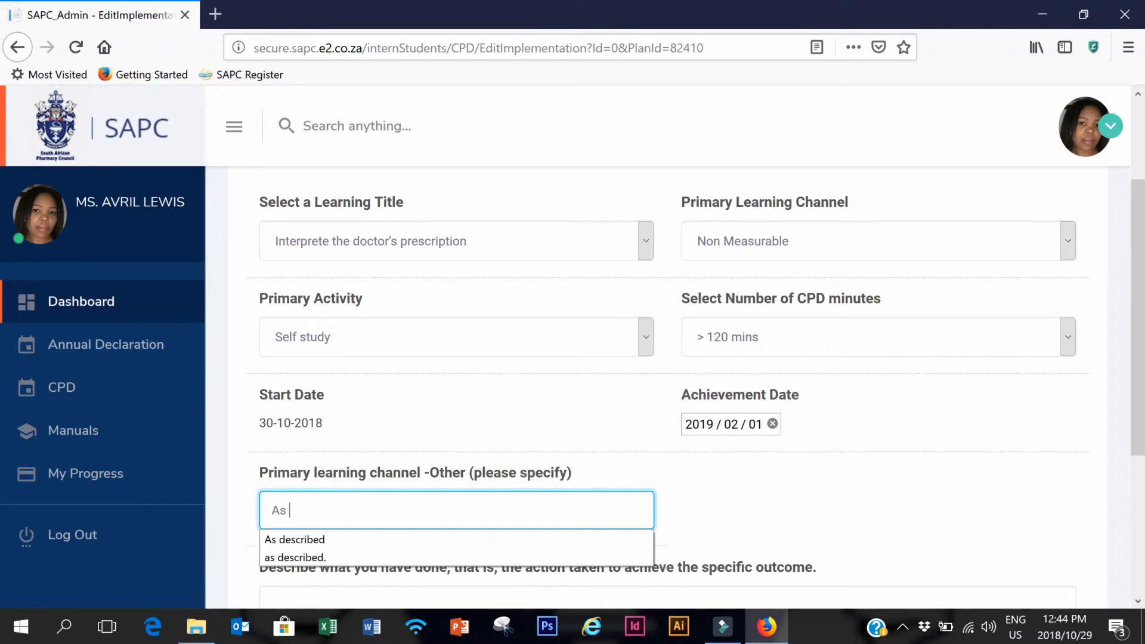
{"action": "type", "text": " descri"}
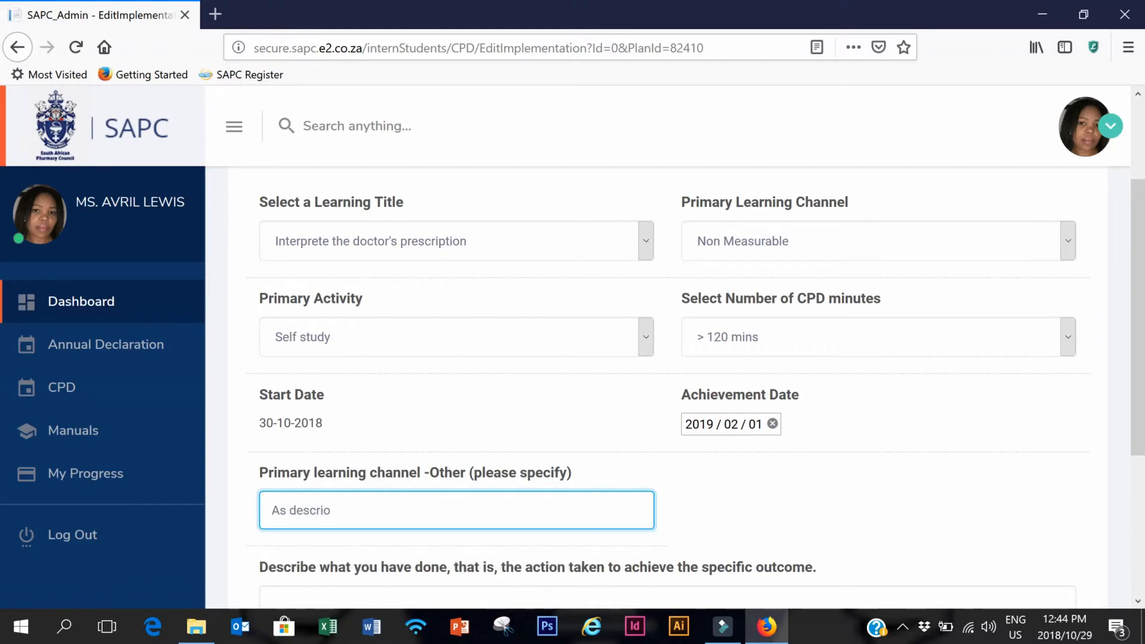
{"action": "type", "text": "bed"}
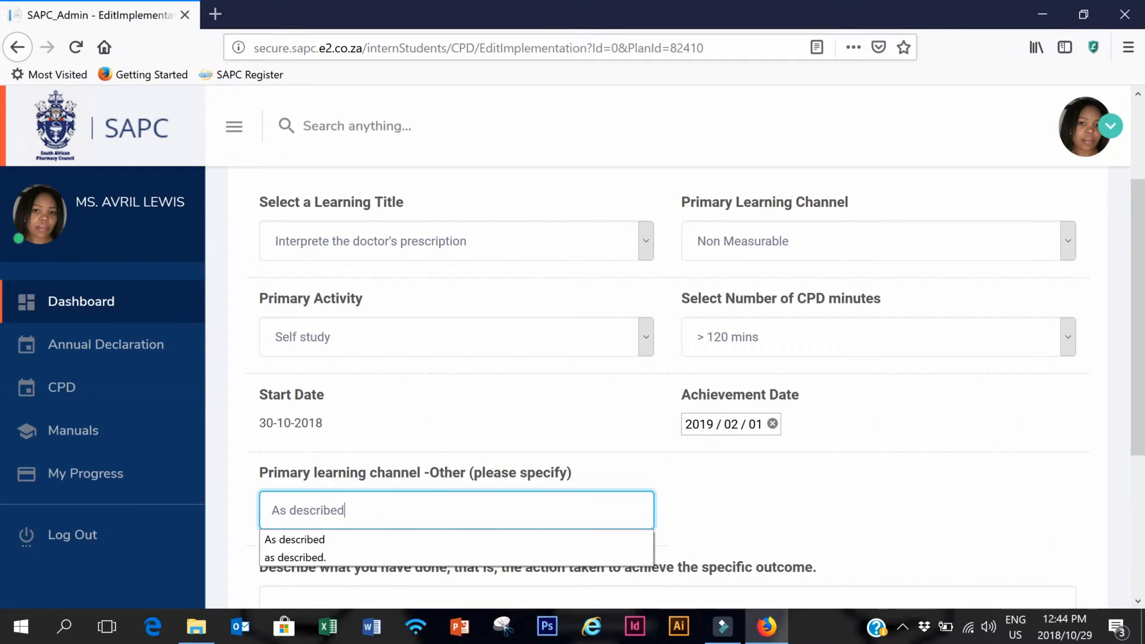
{"action": "left_click", "coordinate": [718, 494]}
{"action": "left_click_drag", "start_coordinate": [1140, 307], "coordinate": [1141, 401]}
{"action": "left_click", "coordinate": [632, 448]}
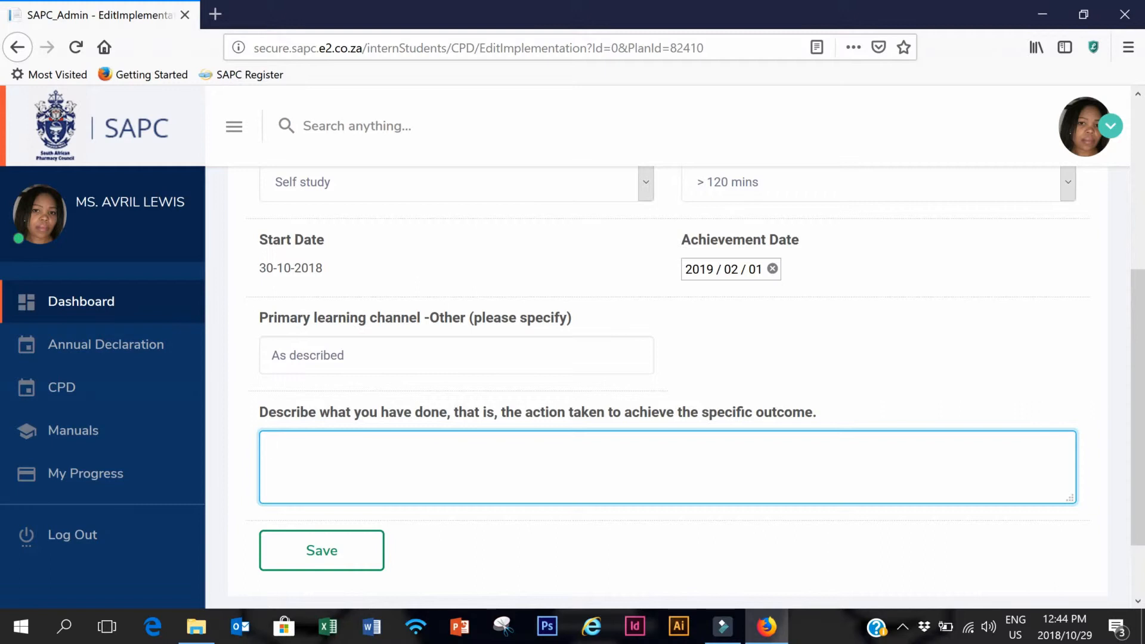
{"action": "type", "text": "As s"}
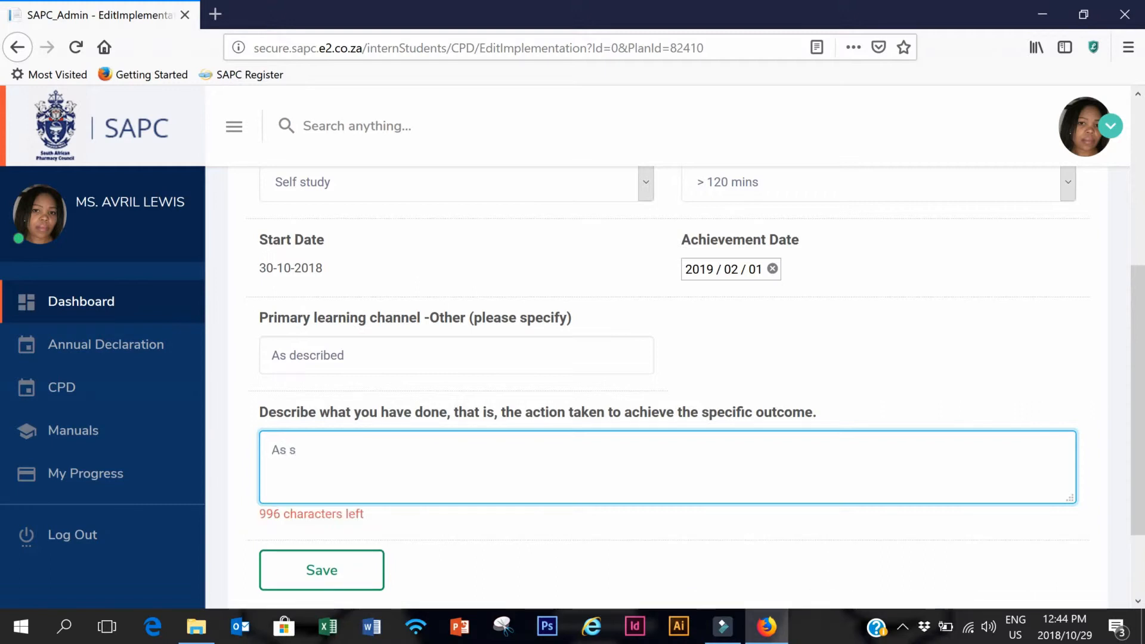
{"action": "key", "text": "BackSpace"}
{"action": "type", "text": "described."}
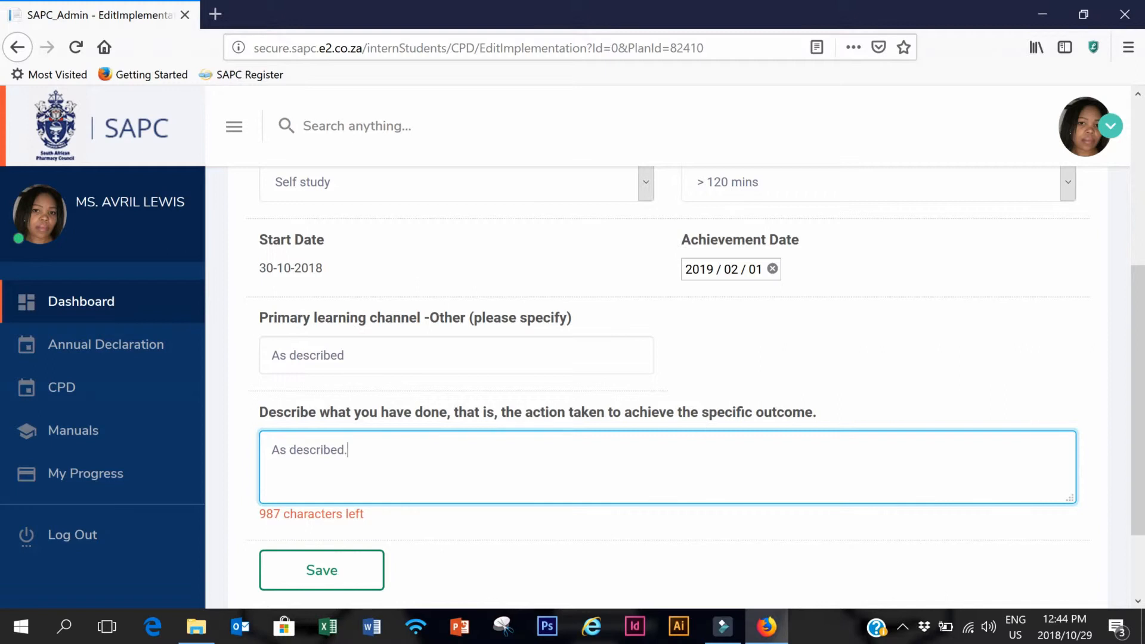
Step: Save the learning activity and proceed from the CPD implementations list to the evaluation stage
{"action": "left_click", "coordinate": [318, 575]}
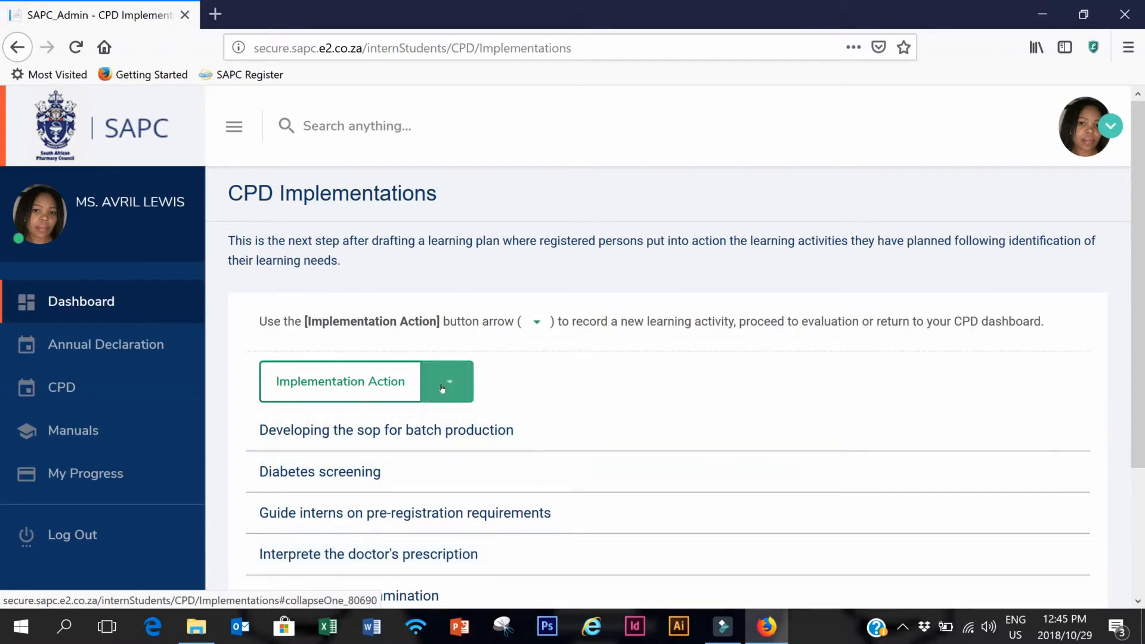
{"action": "left_click", "coordinate": [442, 385]}
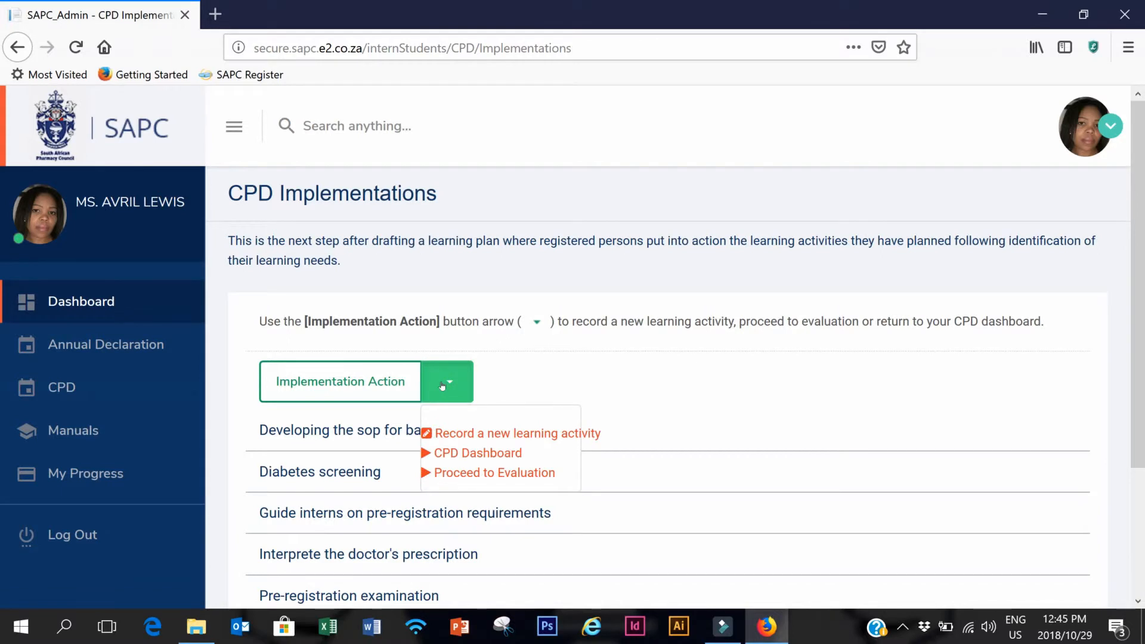
{"action": "left_click", "coordinate": [440, 474]}
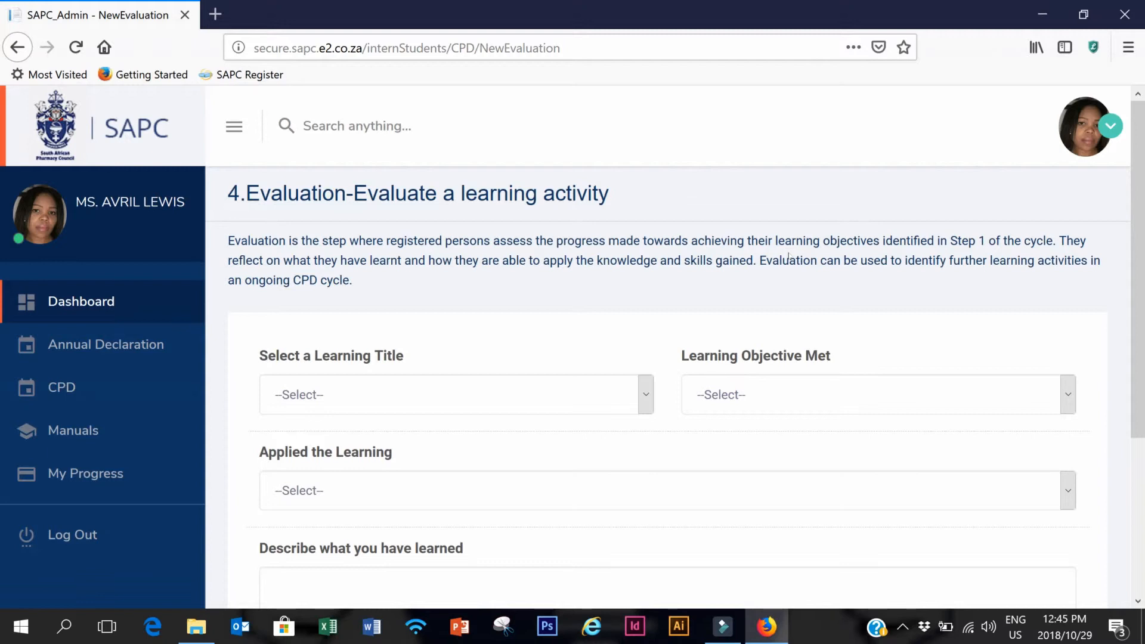
Step: Choose "Interprete the doctor's prescription" as the learning title to evaluate and set Learning Objective Met to "Partially"
{"action": "left_click_drag", "start_coordinate": [1136, 164], "coordinate": [1140, 222]}
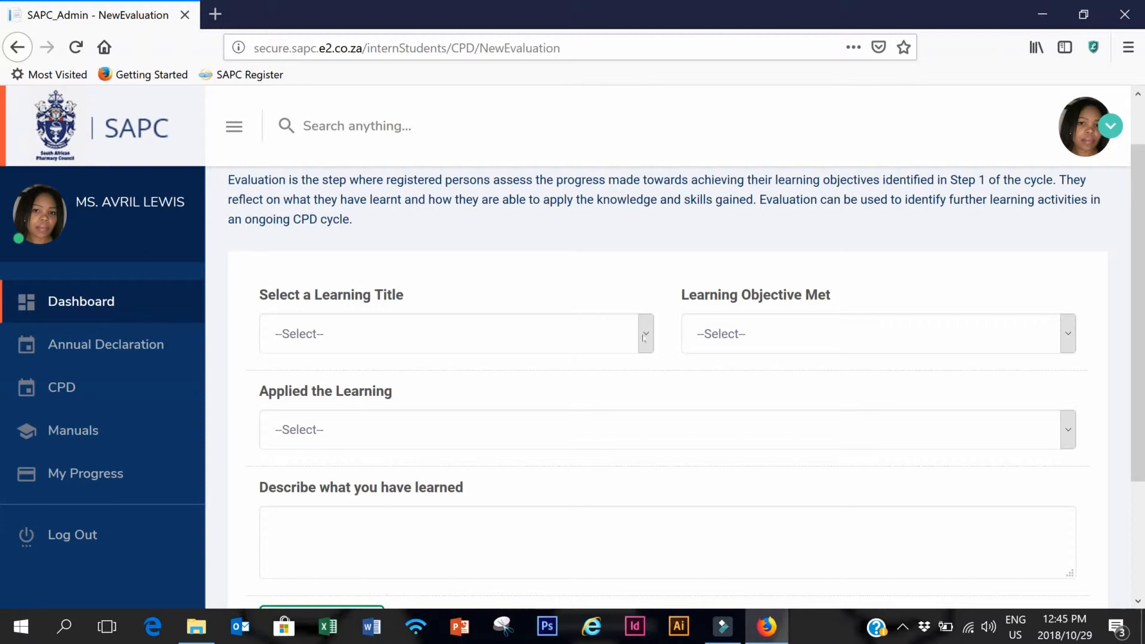
{"action": "left_click", "coordinate": [644, 338]}
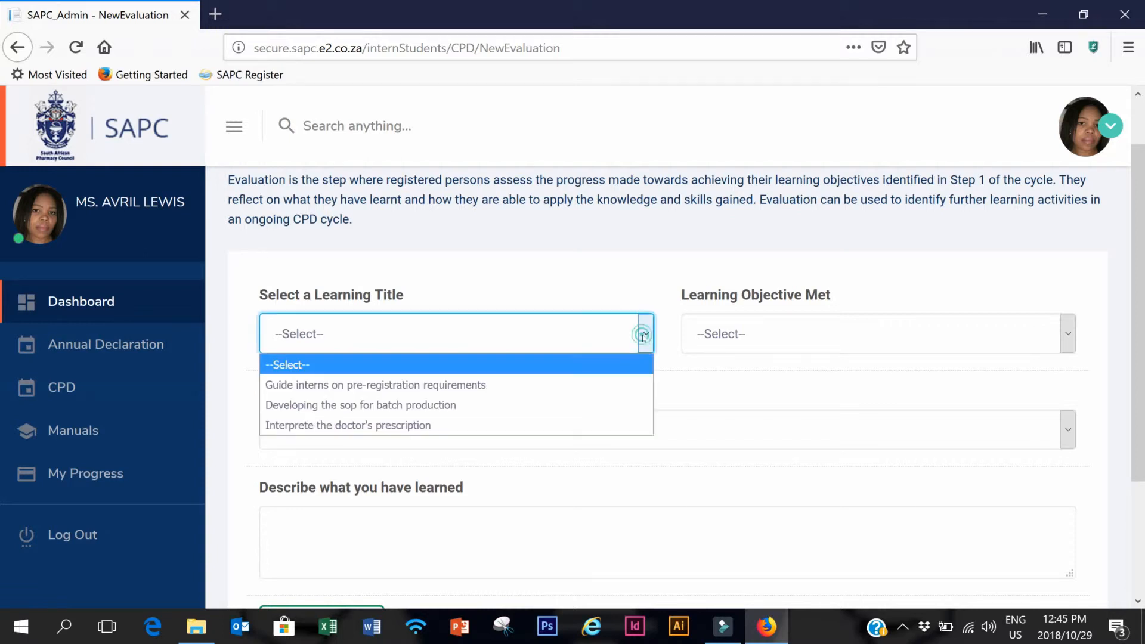
{"action": "left_click", "coordinate": [480, 427]}
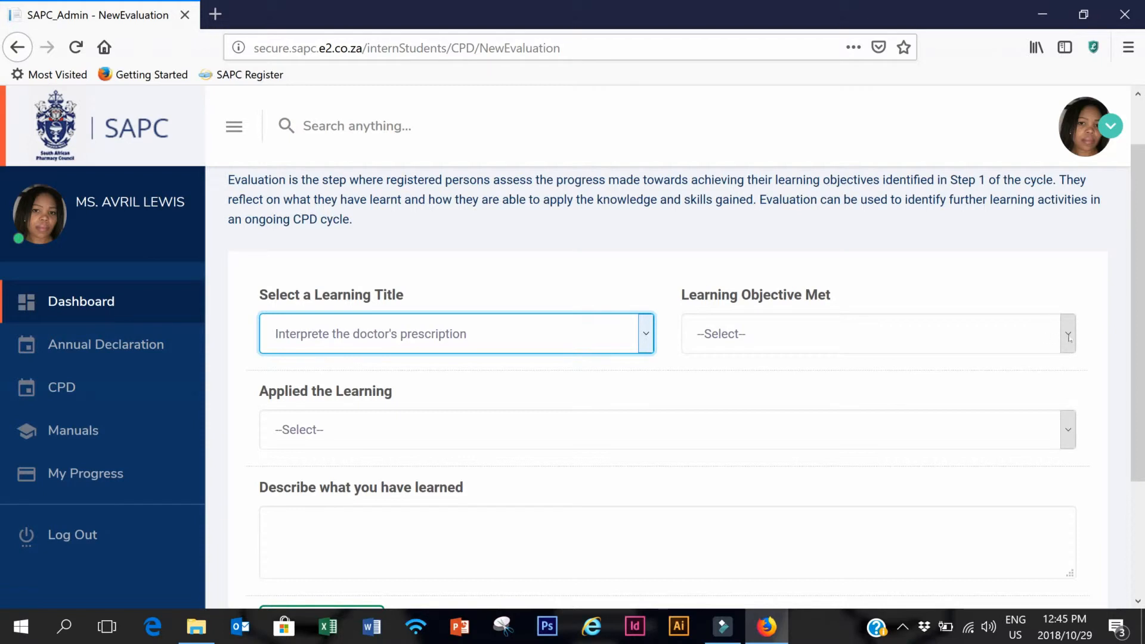
{"action": "left_click", "coordinate": [1069, 337]}
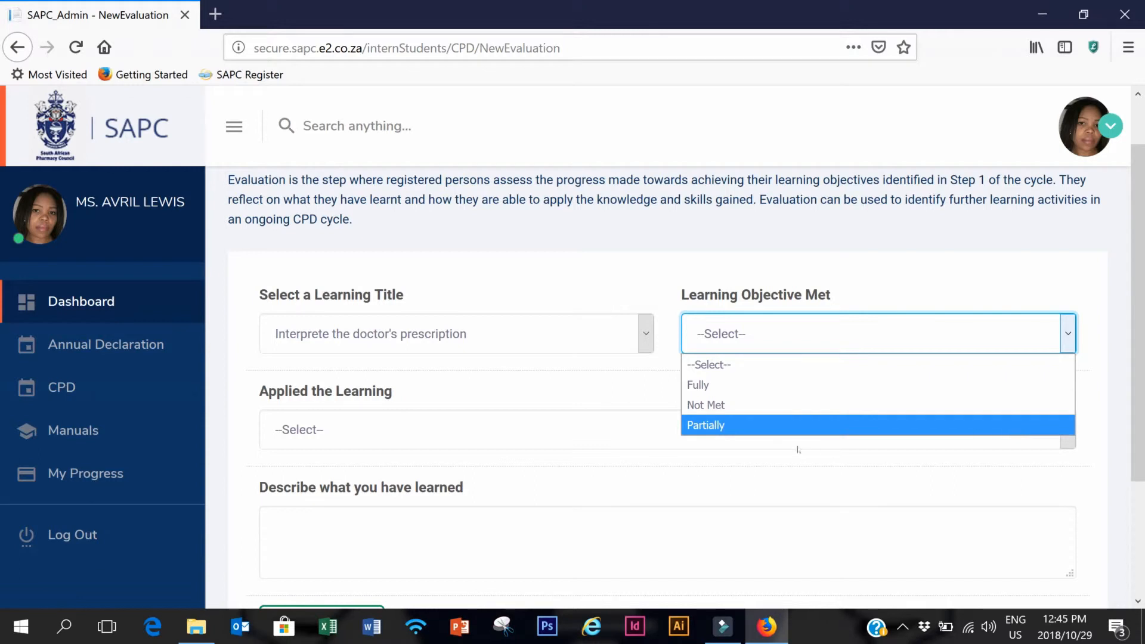
{"action": "left_click", "coordinate": [737, 425]}
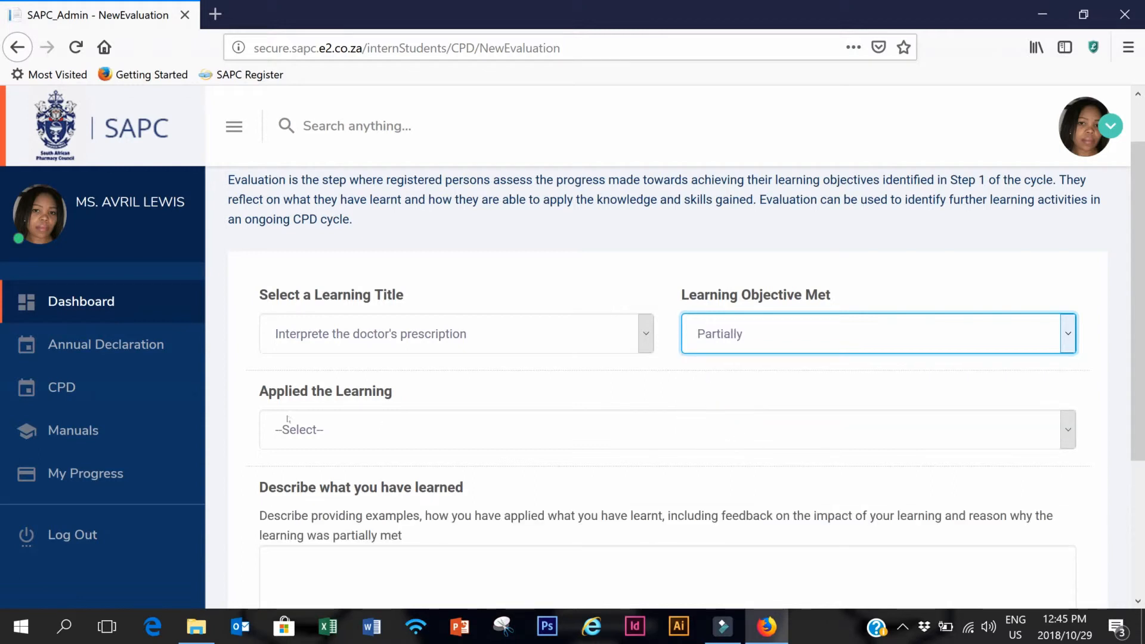
{"action": "scroll", "coordinate": [1, 274], "scroll_direction": "down", "scroll_amount": 2}
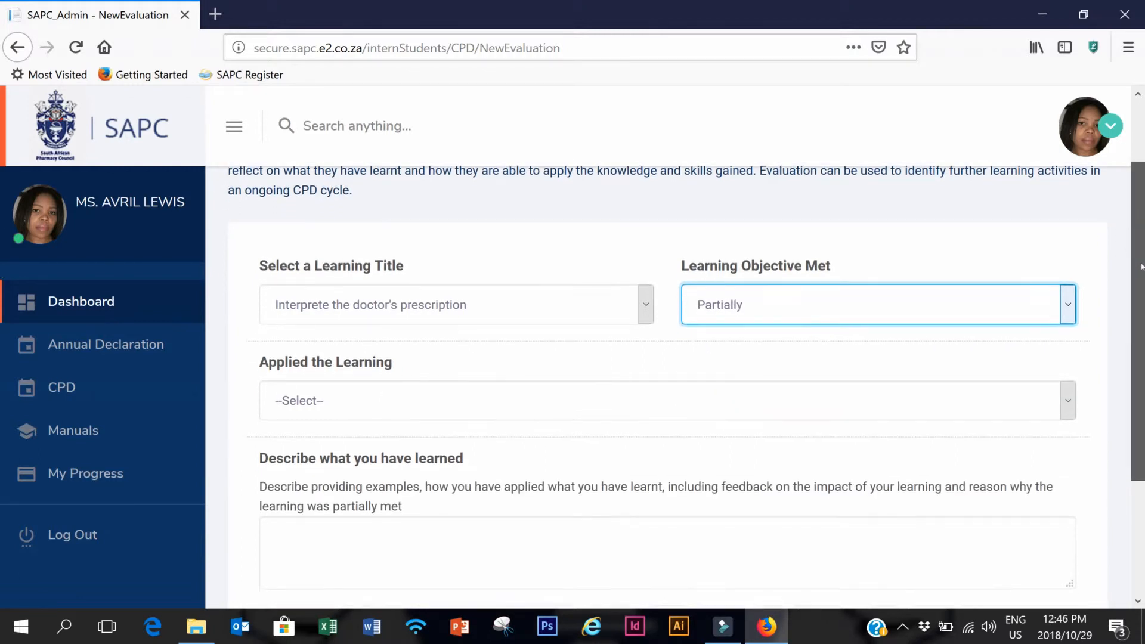
{"action": "scroll", "coordinate": [1, 280], "scroll_direction": "down", "scroll_amount": 2}
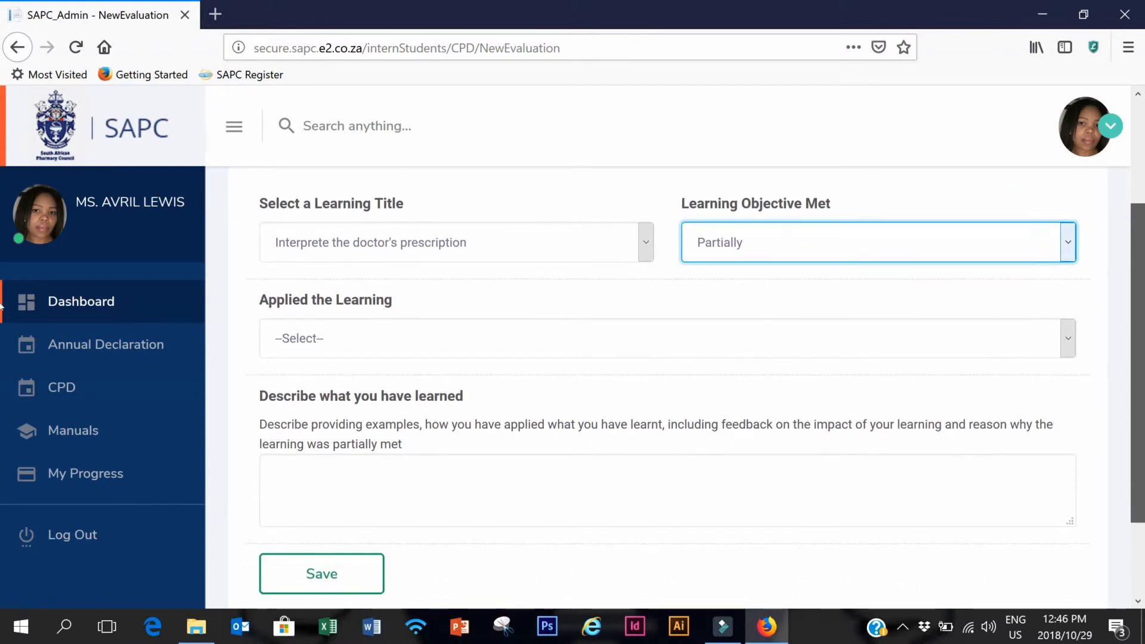
Step: Set Applied the Learning to "In my workplace" for the evaluation
{"action": "left_click_drag", "start_coordinate": [1143, 310], "coordinate": [1144, 316]}
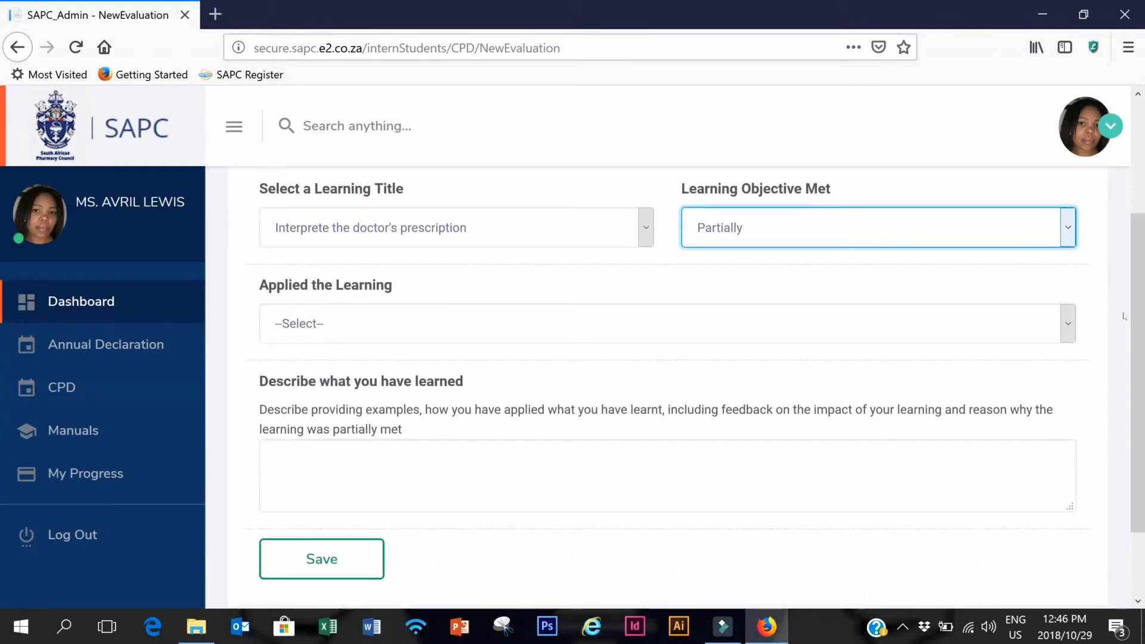
{"action": "left_click", "coordinate": [1067, 325]}
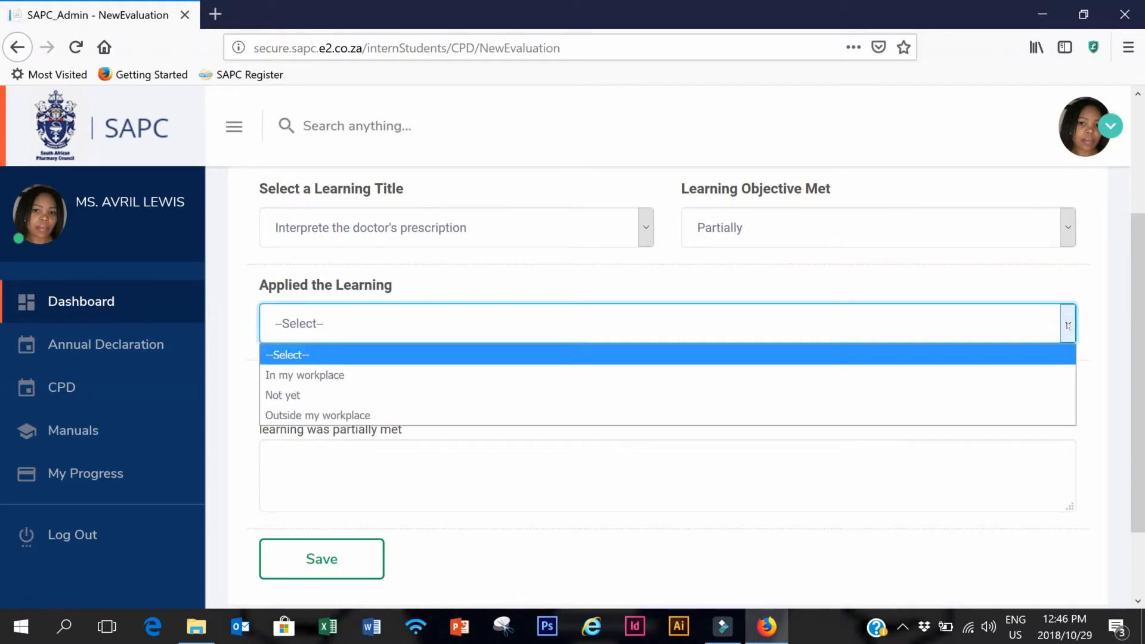
{"action": "left_click", "coordinate": [319, 375]}
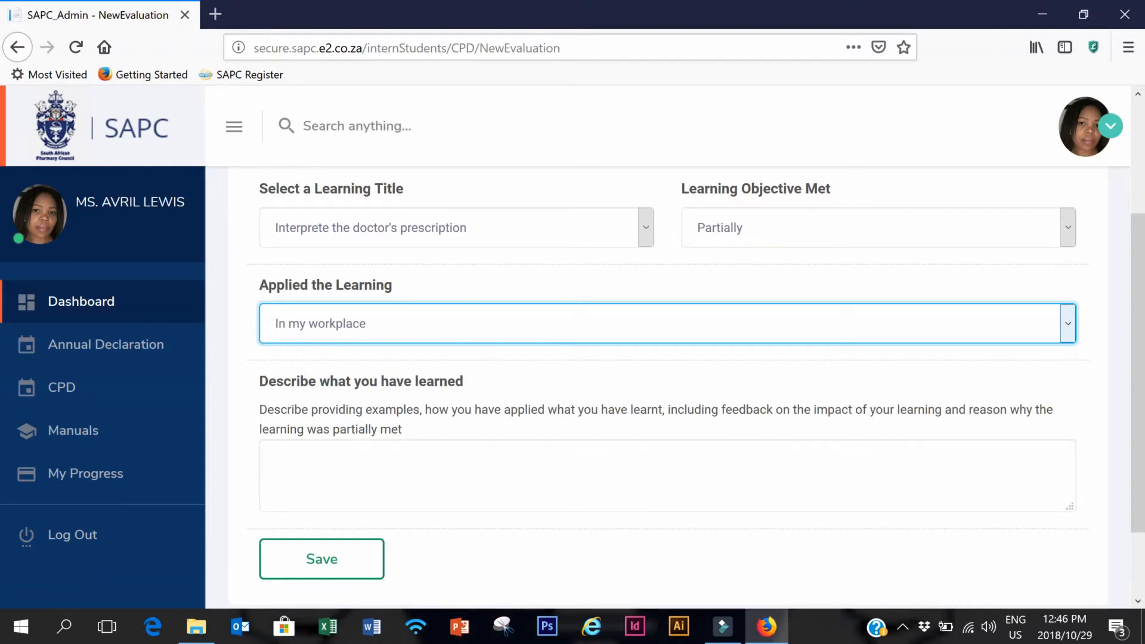
Step: Enter "As described." as the description of what was learned and save the evaluation
{"action": "left_click", "coordinate": [759, 447]}
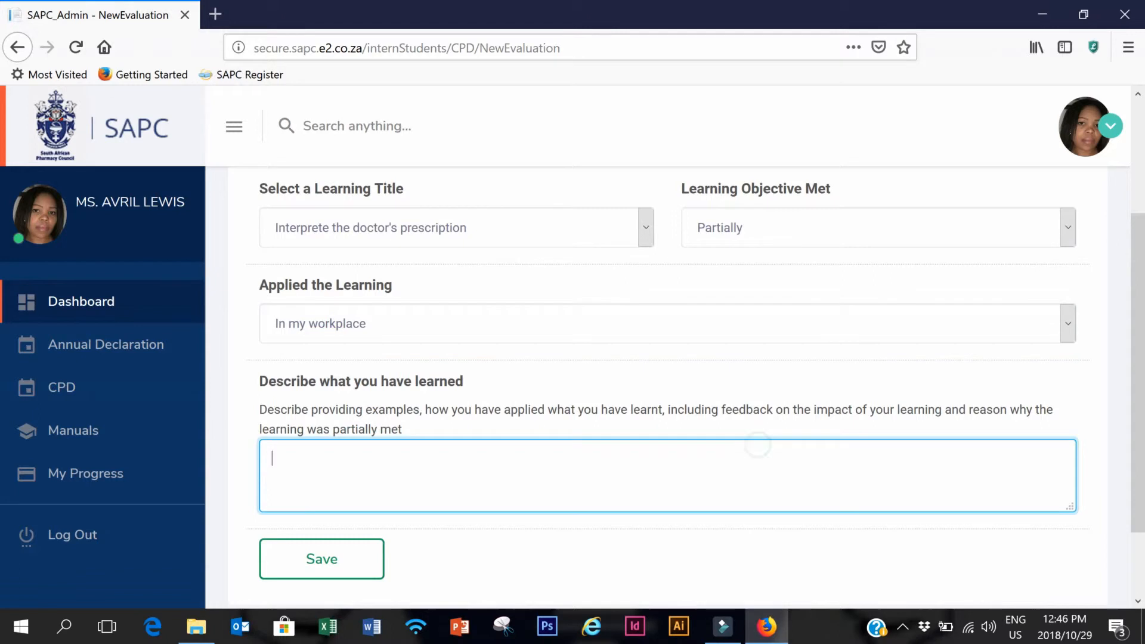
{"action": "type", "text": "As"}
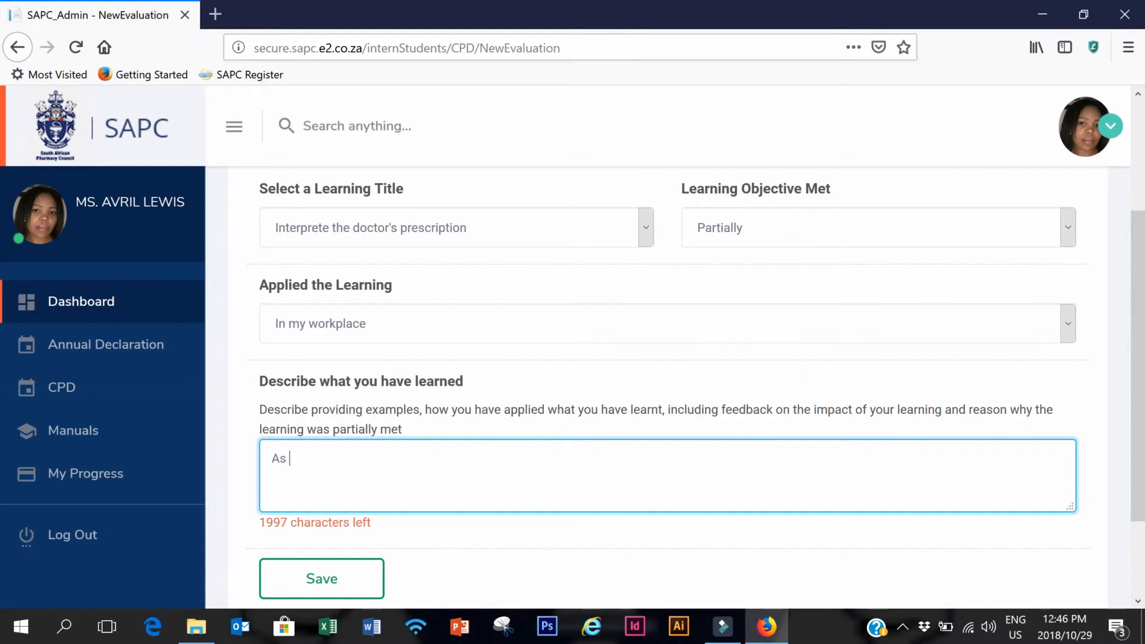
{"action": "type", "text": " described."}
{"action": "left_click", "coordinate": [305, 586]}
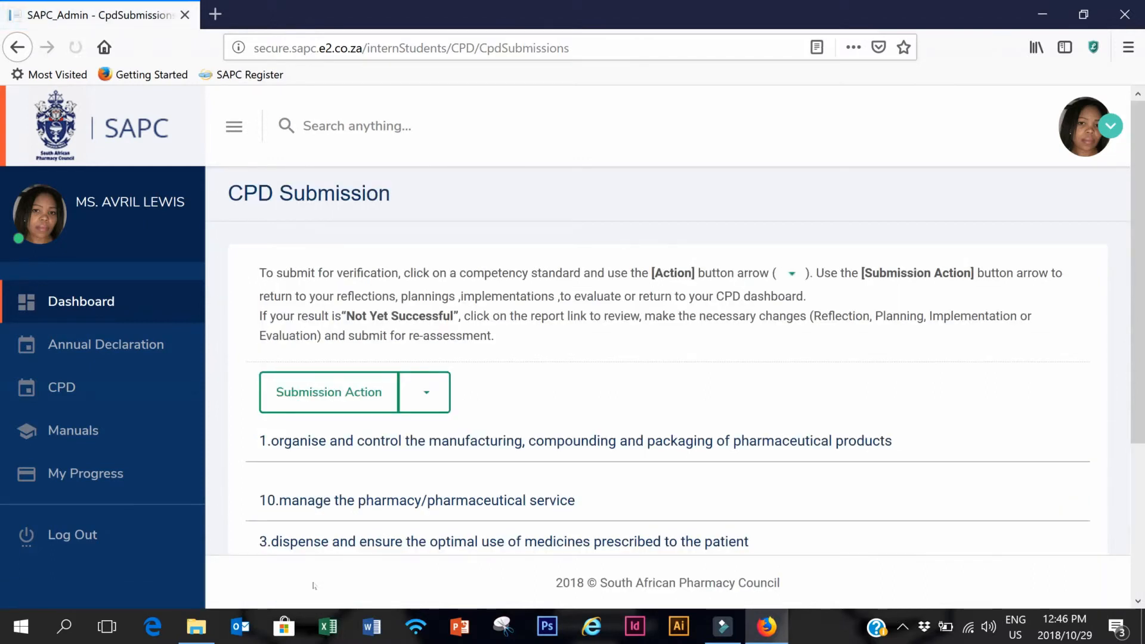
Step: Examine the CPD Submission page's instructions, its available submission actions and the listed competency standards
{"action": "left_click_drag", "start_coordinate": [1140, 283], "coordinate": [1141, 256]}
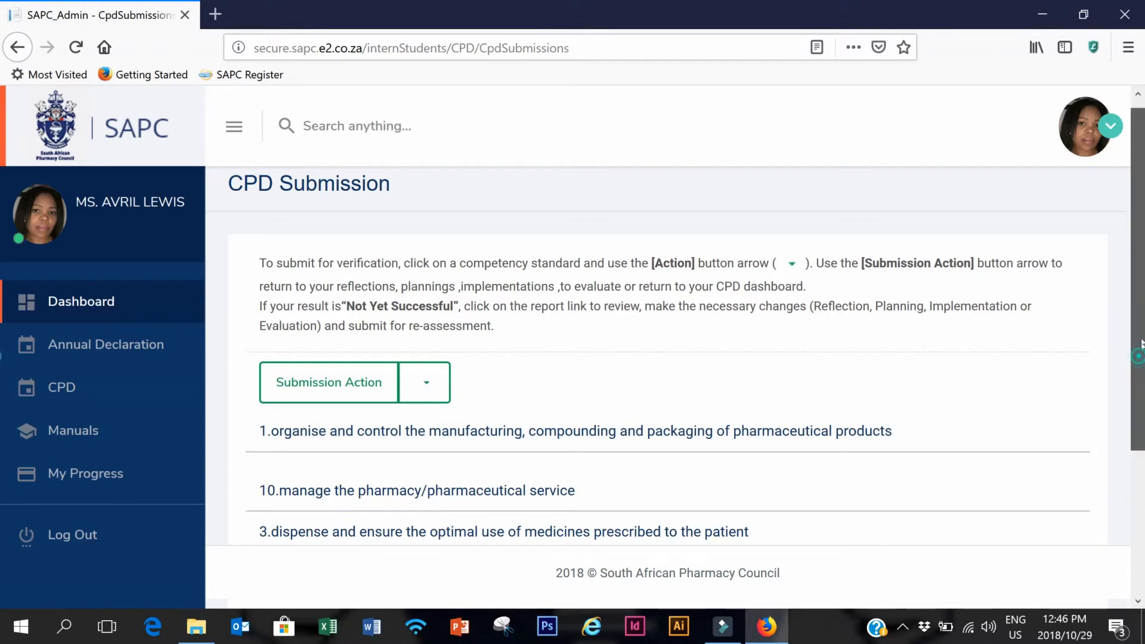
{"action": "scroll", "coordinate": [418, 382], "scroll_direction": "up", "scroll_amount": 1}
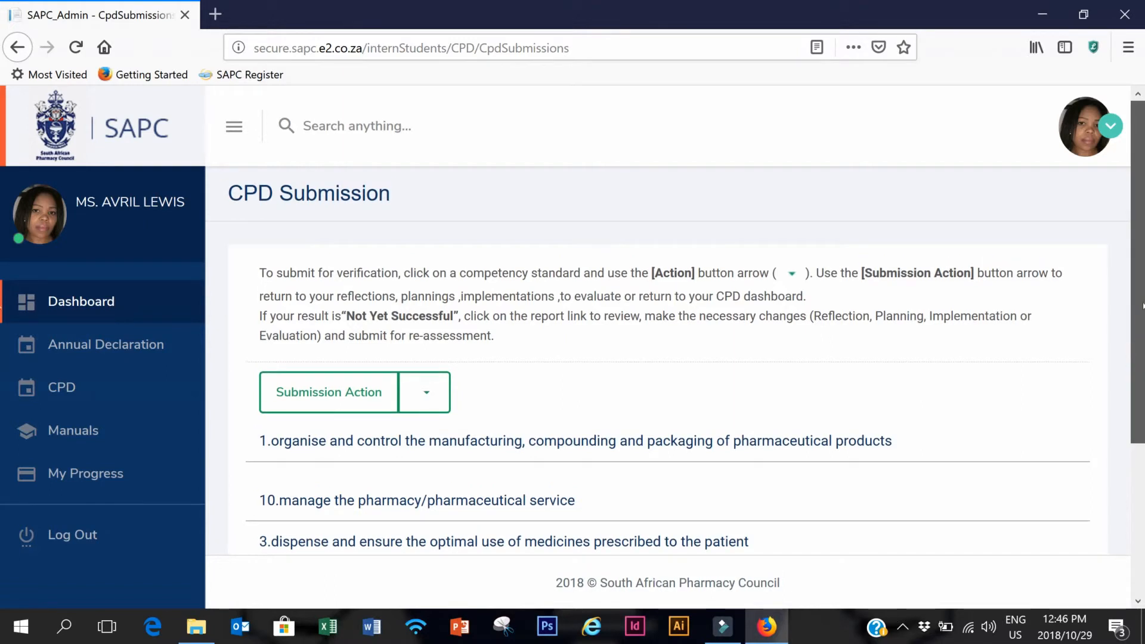
{"action": "left_click", "coordinate": [421, 394]}
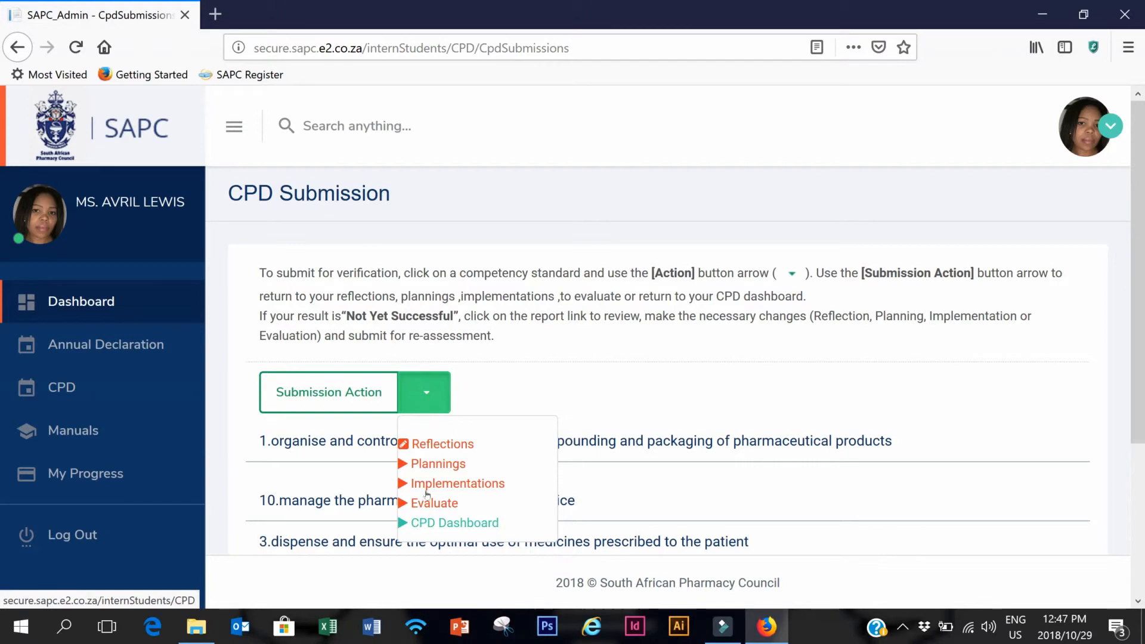
{"action": "left_click", "coordinate": [421, 395]}
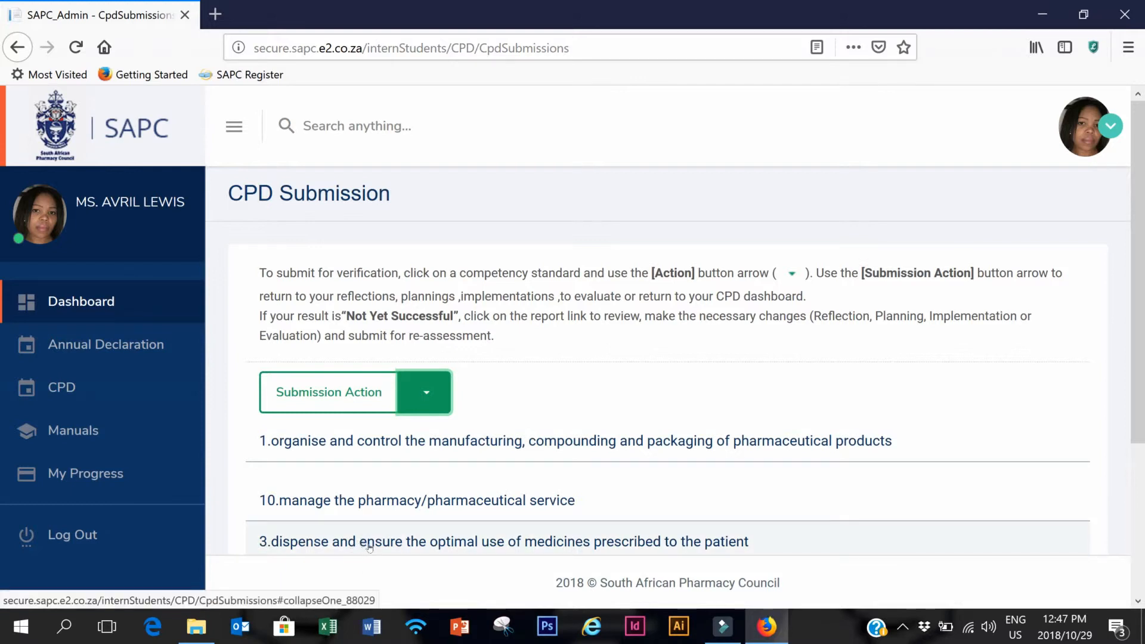
{"action": "scroll", "coordinate": [1136, 239], "scroll_direction": "down", "scroll_amount": 1}
{"action": "scroll", "coordinate": [1135, 239], "scroll_direction": "up", "scroll_amount": 1}
Step: Return to the CPD dashboard and open Submissions from there
{"action": "left_click", "coordinate": [422, 396]}
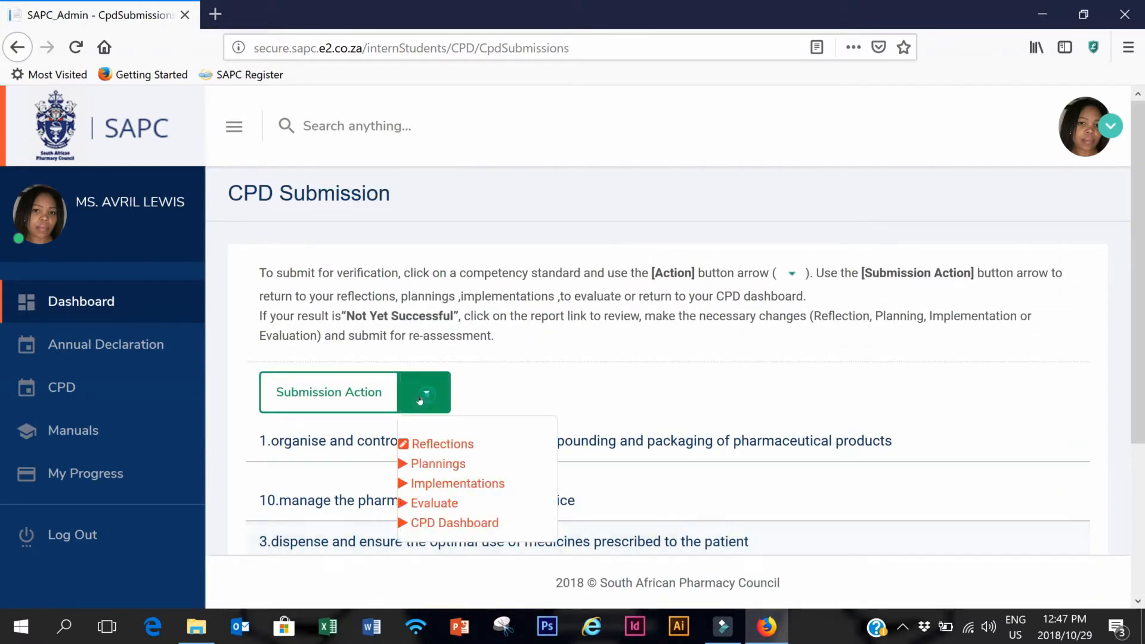
{"action": "left_click", "coordinate": [430, 523]}
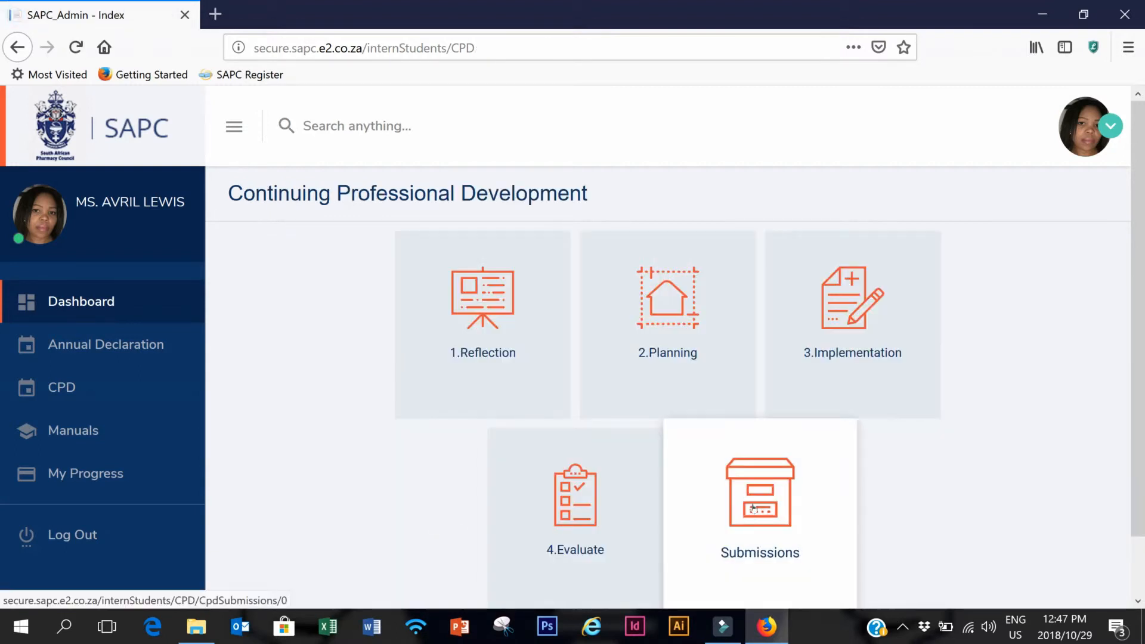
{"action": "left_click", "coordinate": [754, 508]}
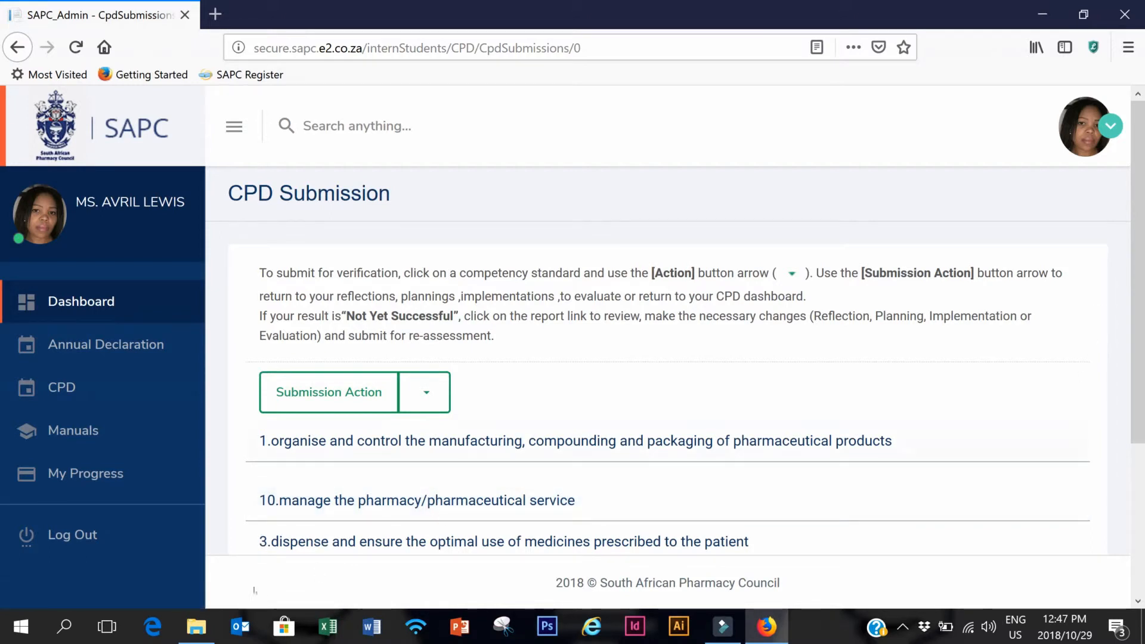
Step: Expand competency standard 3 on dispensing, review its completion status and choose to submit that entry for verification
{"action": "left_click", "coordinate": [299, 541]}
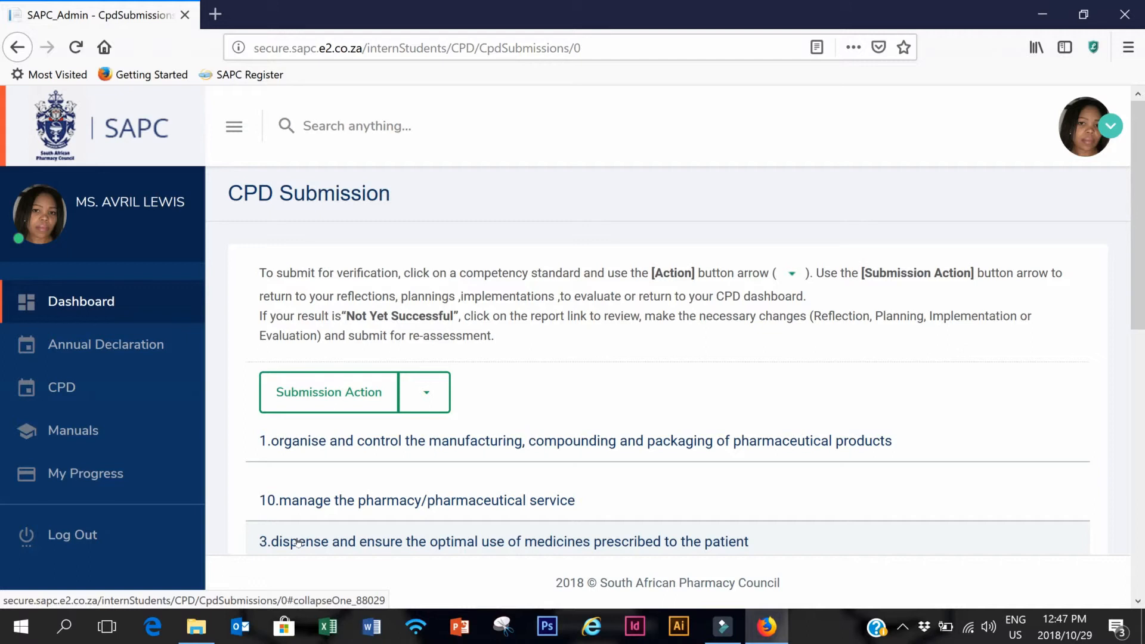
{"action": "scroll", "coordinate": [1141, 344], "scroll_direction": "down", "scroll_amount": 2}
{"action": "left_click_drag", "start_coordinate": [1141, 343], "coordinate": [1140, 460]}
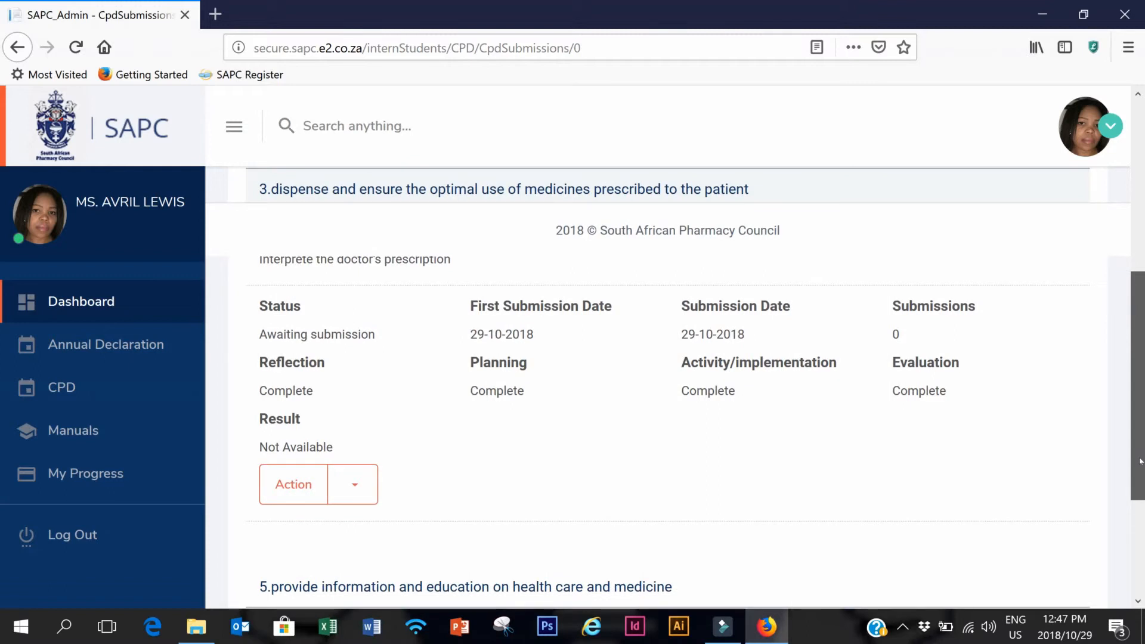
{"action": "left_click_drag", "start_coordinate": [1140, 461], "coordinate": [1140, 460]}
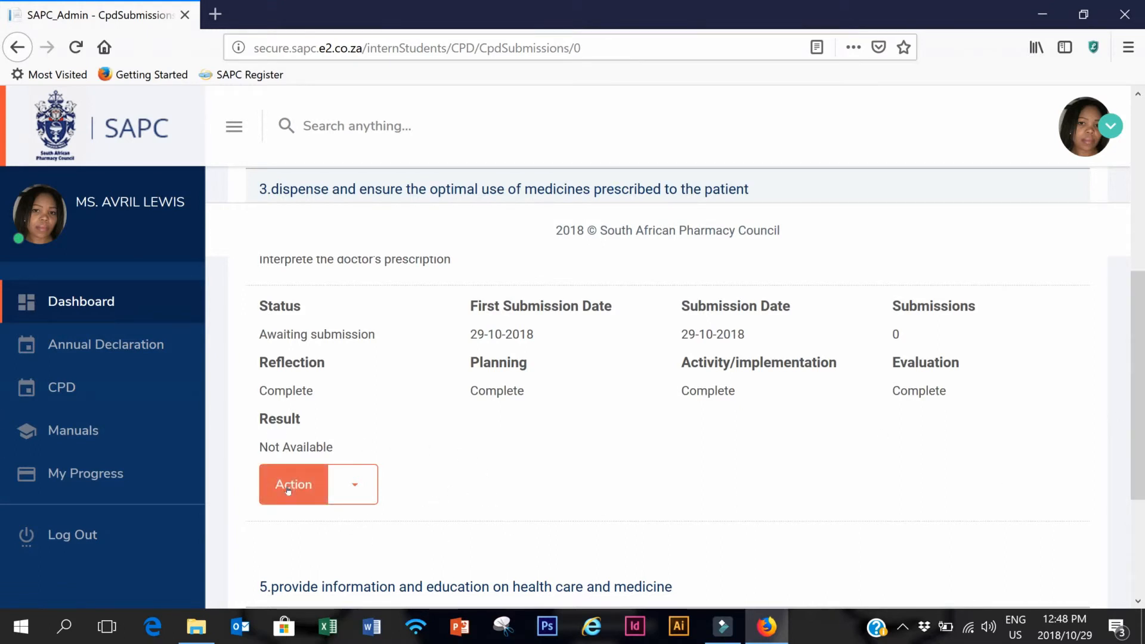
{"action": "left_click", "coordinate": [348, 488]}
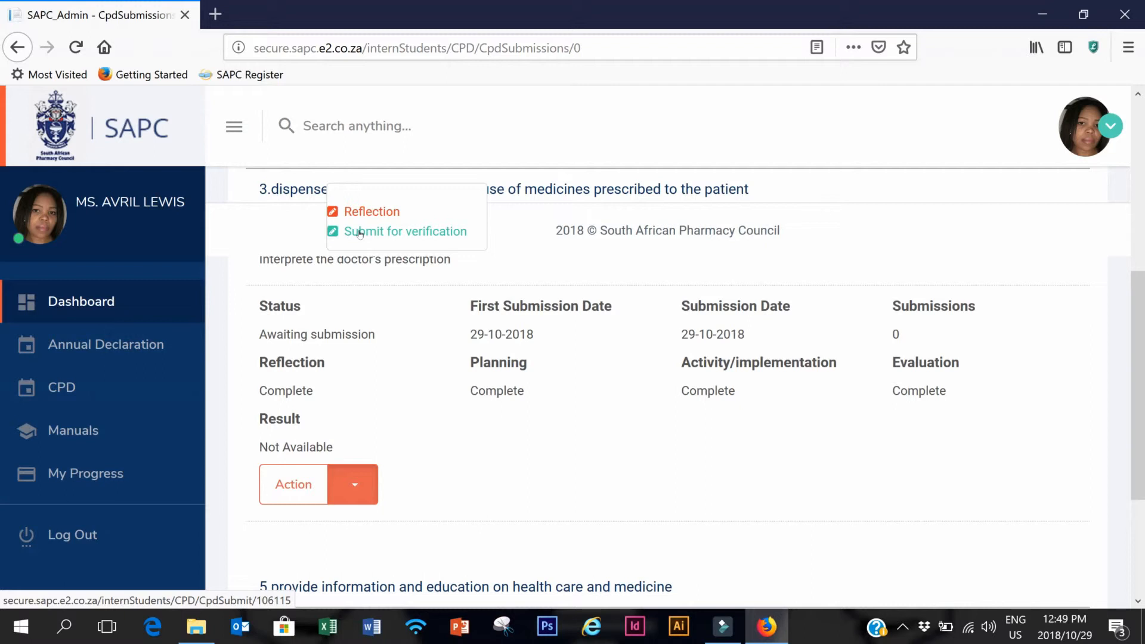
{"action": "left_click", "coordinate": [359, 233]}
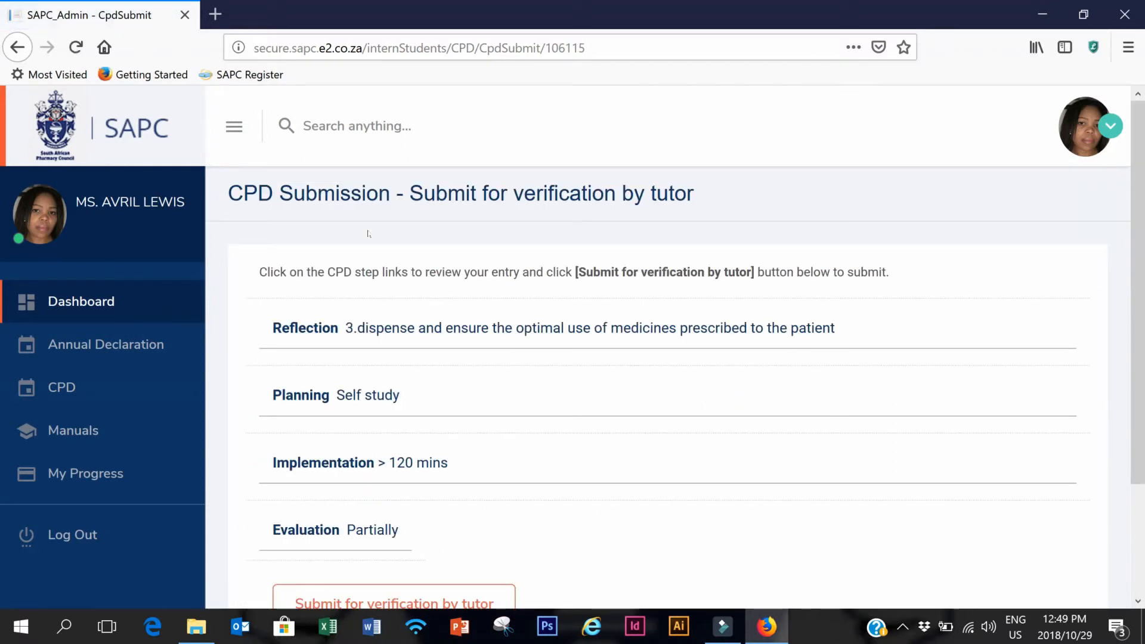
Step: Review the CPD step summary and try to submit the entry for verification by the tutor
{"action": "scroll", "coordinate": [1141, 214], "scroll_direction": "down", "scroll_amount": 1}
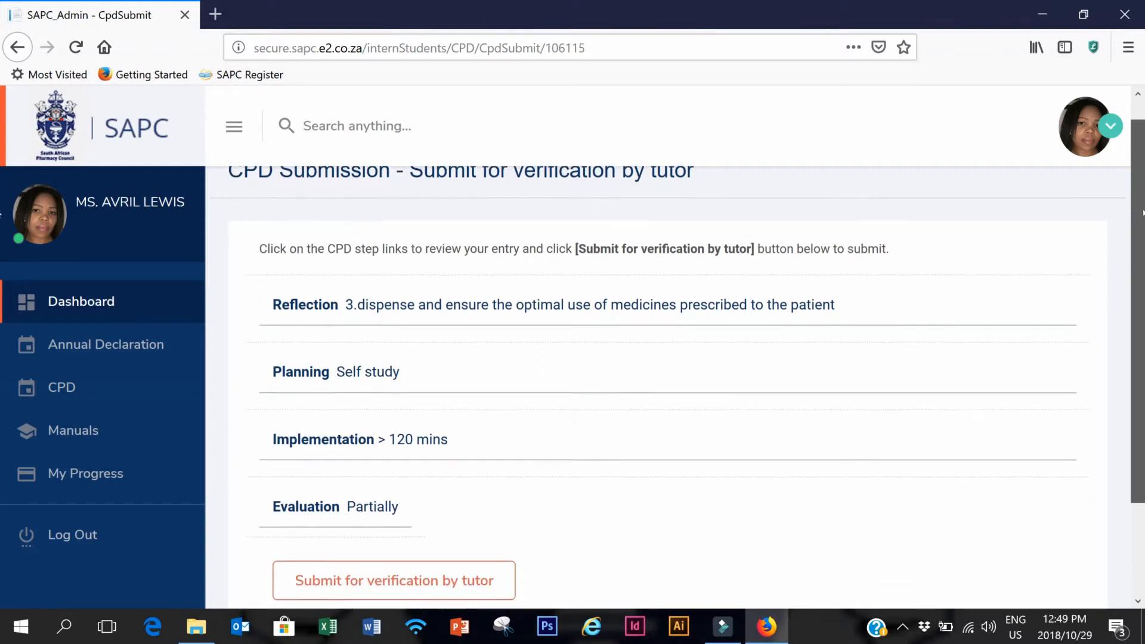
{"action": "scroll", "coordinate": [1, 214], "scroll_direction": "up", "scroll_amount": 1}
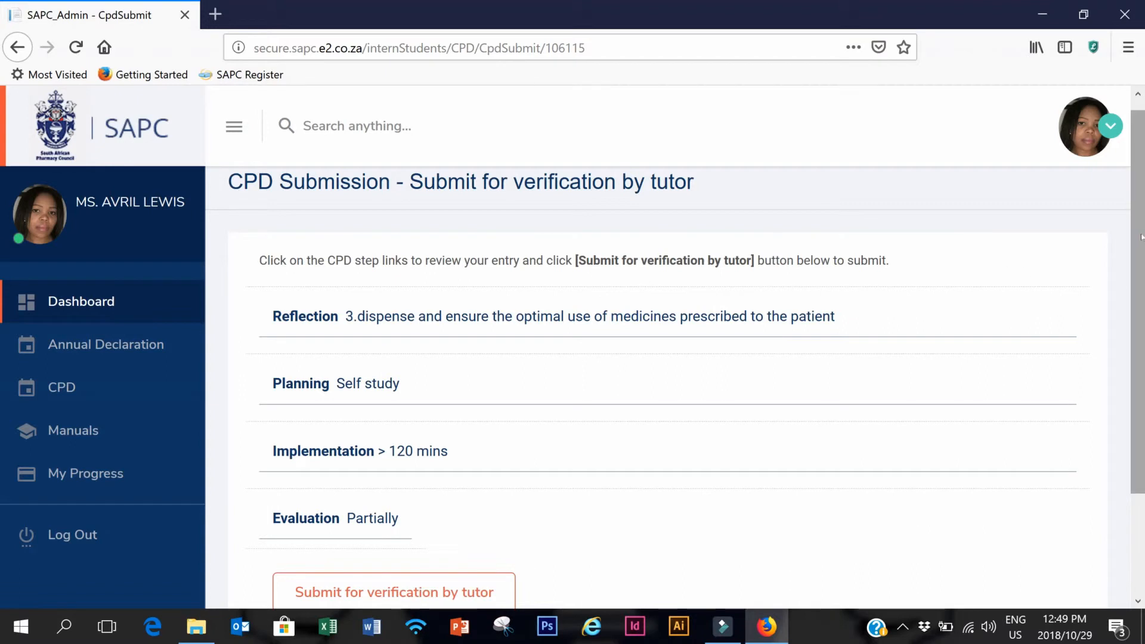
{"action": "left_click_drag", "start_coordinate": [1140, 236], "coordinate": [1140, 246]}
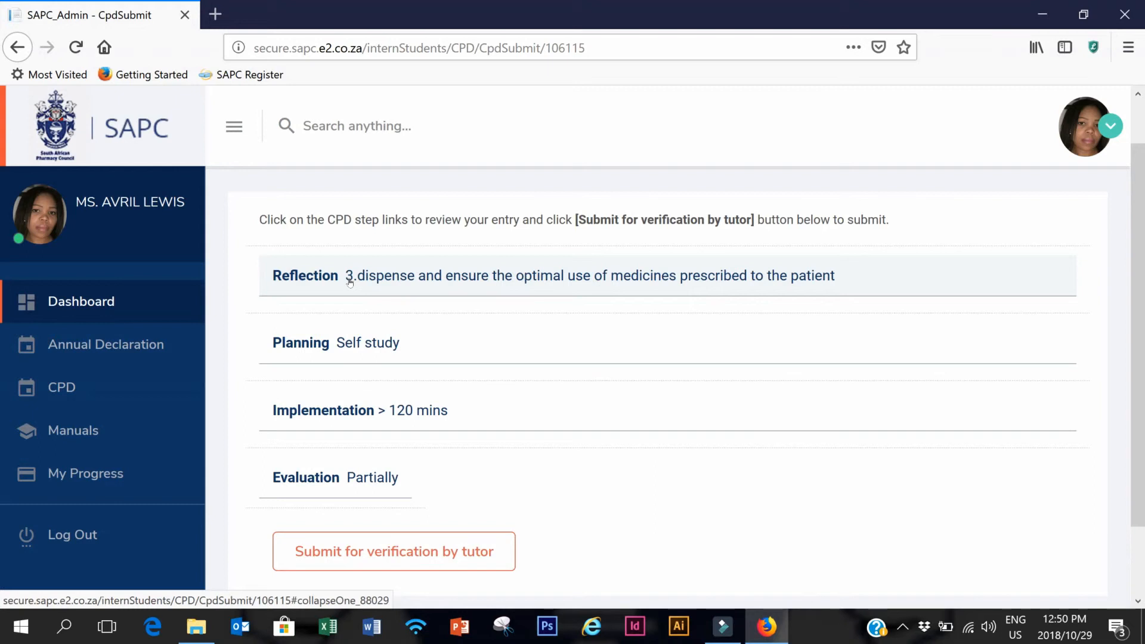
{"action": "left_click", "coordinate": [375, 558]}
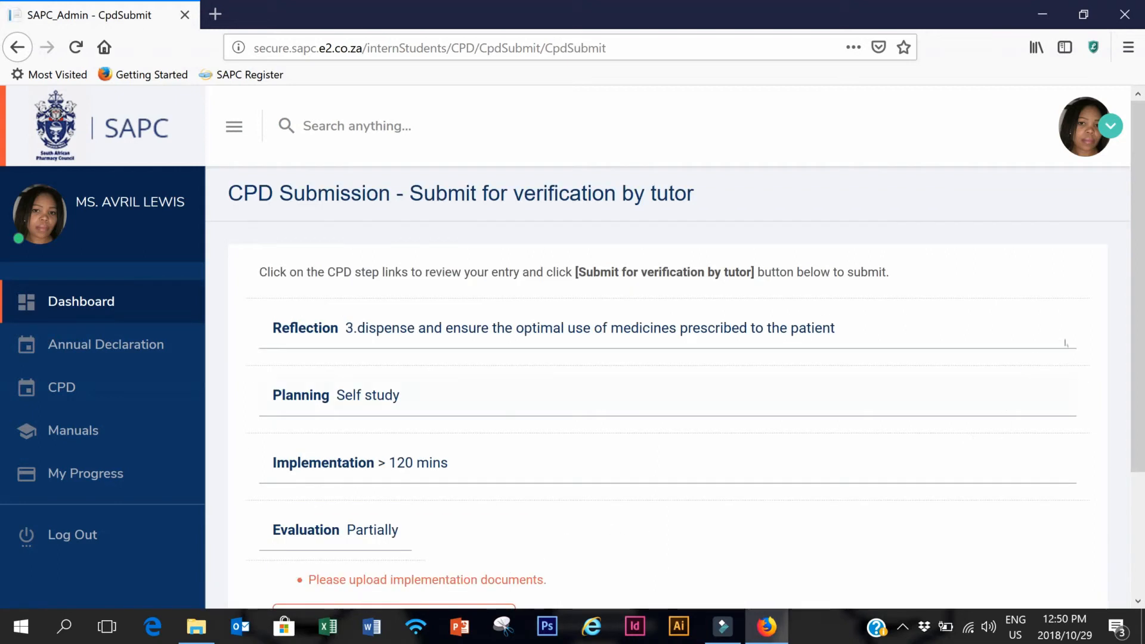
Step: Expand the entry's Implementation section, review its details and activity documents, and open the implementation for editing
{"action": "left_click_drag", "start_coordinate": [1138, 255], "coordinate": [1143, 319]}
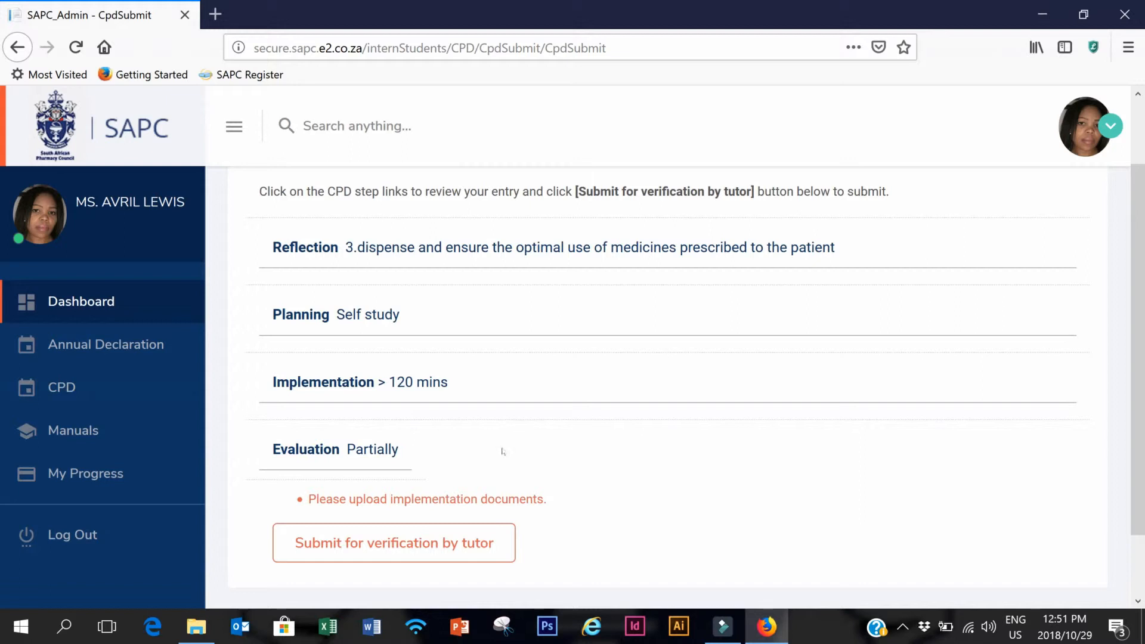
{"action": "left_click", "coordinate": [343, 382]}
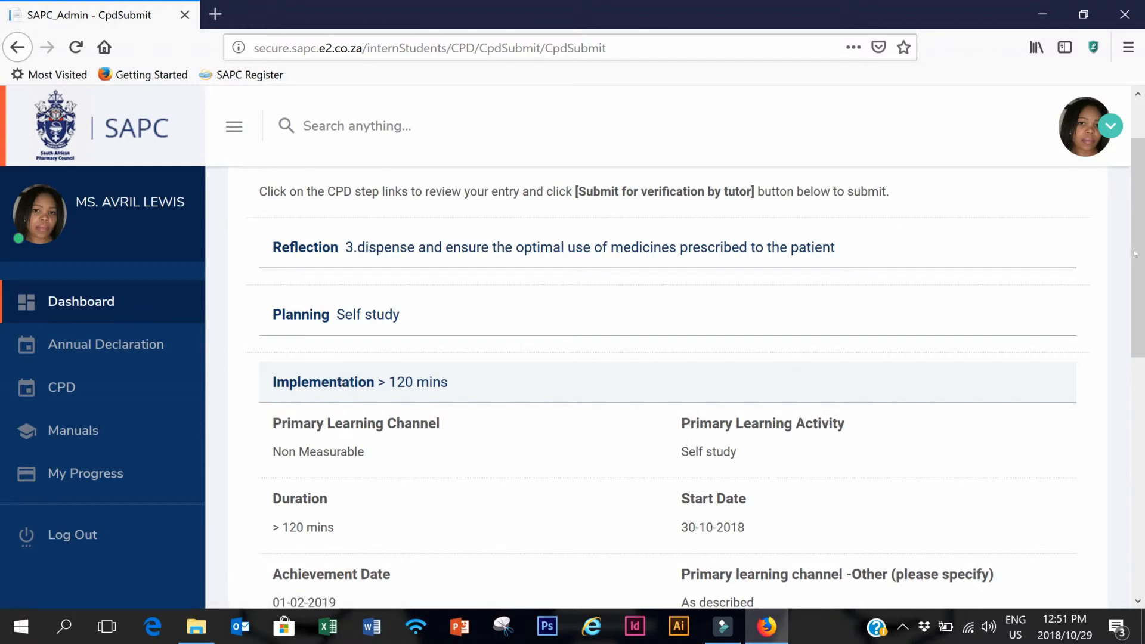
{"action": "scroll", "coordinate": [1140, 345], "scroll_direction": "down", "scroll_amount": 3}
{"action": "left_click_drag", "start_coordinate": [1140, 346], "coordinate": [1140, 397]}
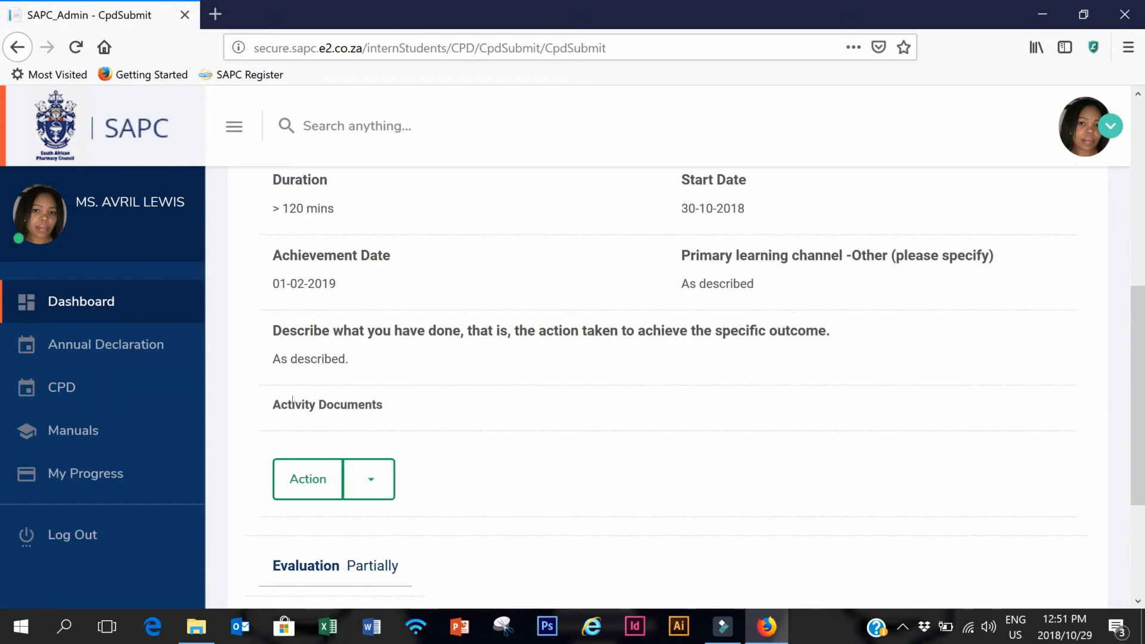
{"action": "left_click_drag", "start_coordinate": [1140, 397], "coordinate": [1140, 426]}
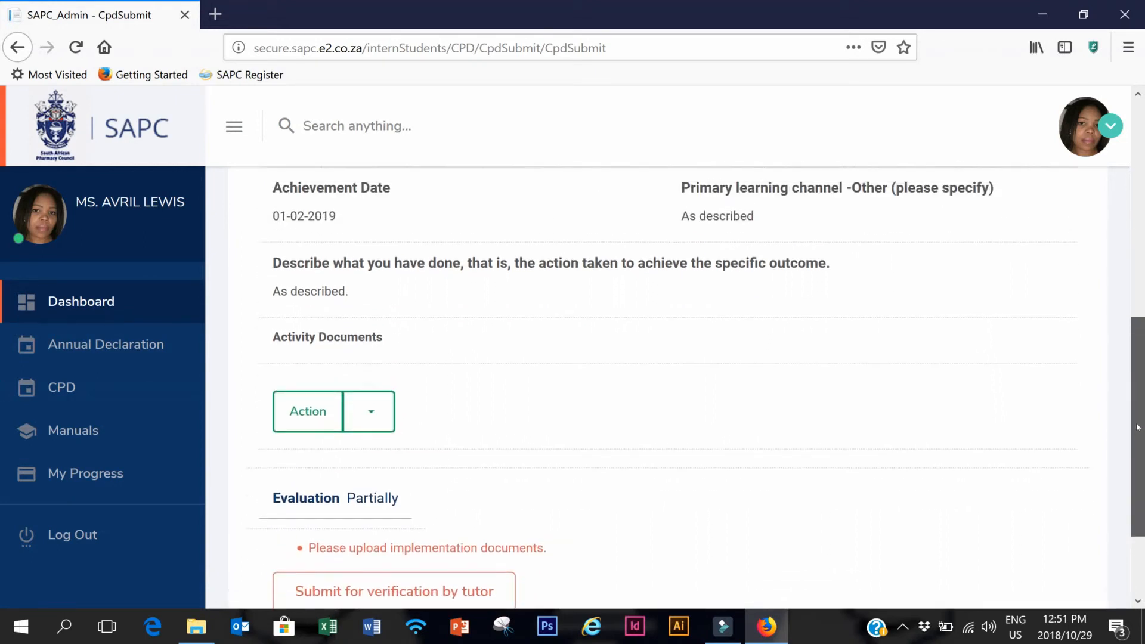
{"action": "left_click", "coordinate": [361, 415]}
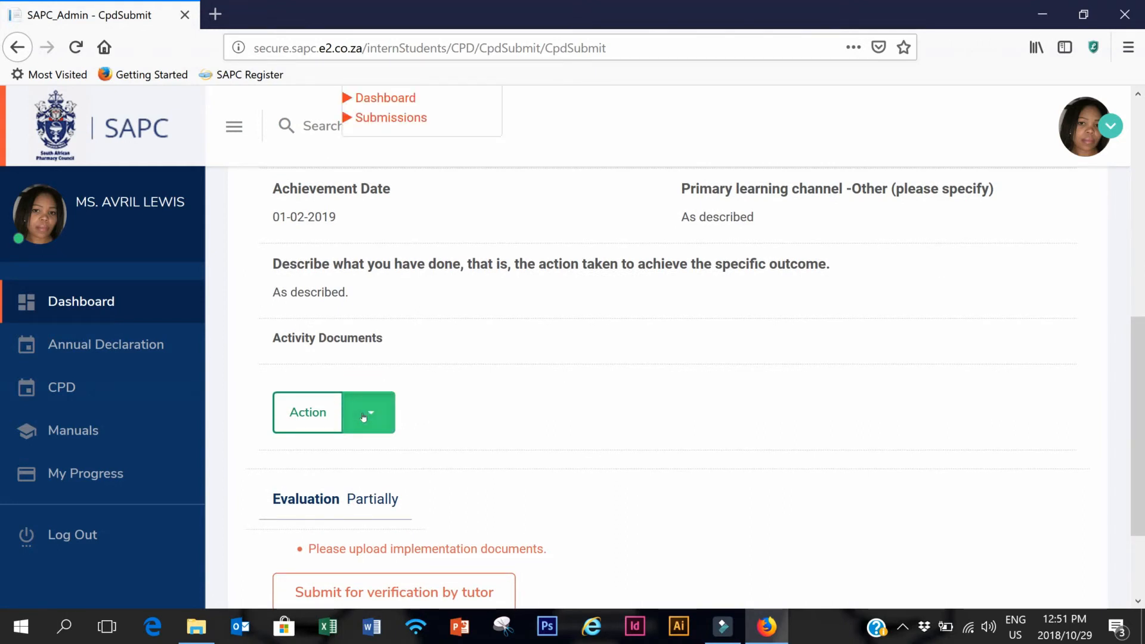
{"action": "scroll", "coordinate": [363, 415], "scroll_direction": "up", "scroll_amount": 2}
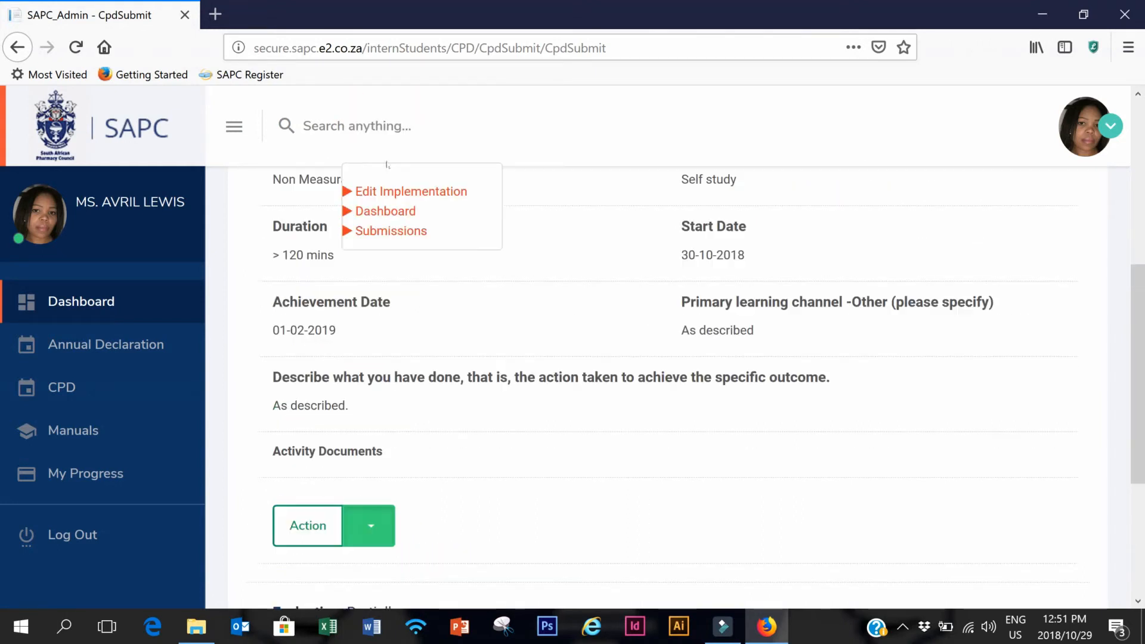
{"action": "left_click", "coordinate": [372, 192]}
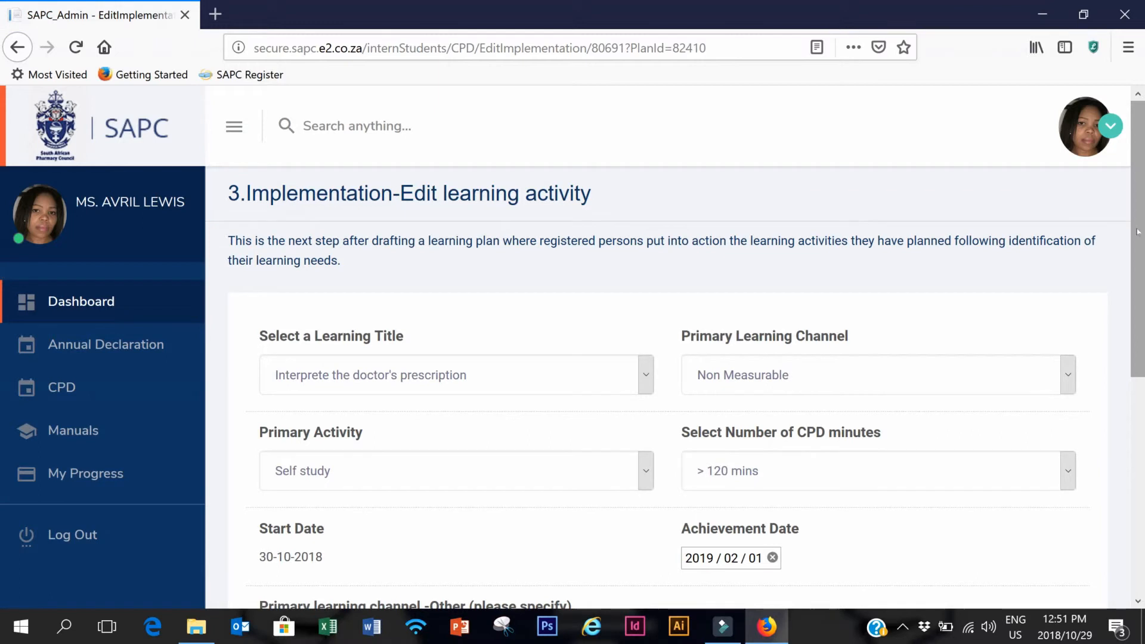
Step: Enter "As described." for the other primary learning channel and save the edited learning activity
{"action": "left_click_drag", "start_coordinate": [1137, 232], "coordinate": [1141, 422]}
{"action": "left_click", "coordinate": [272, 333]}
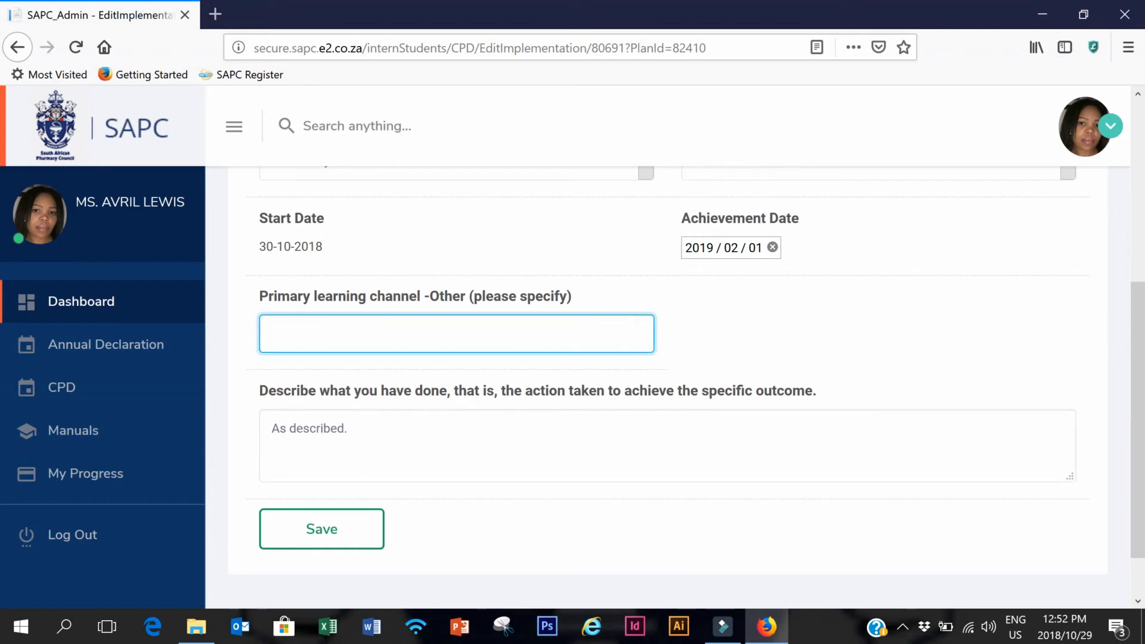
{"action": "type", "text": "As de"}
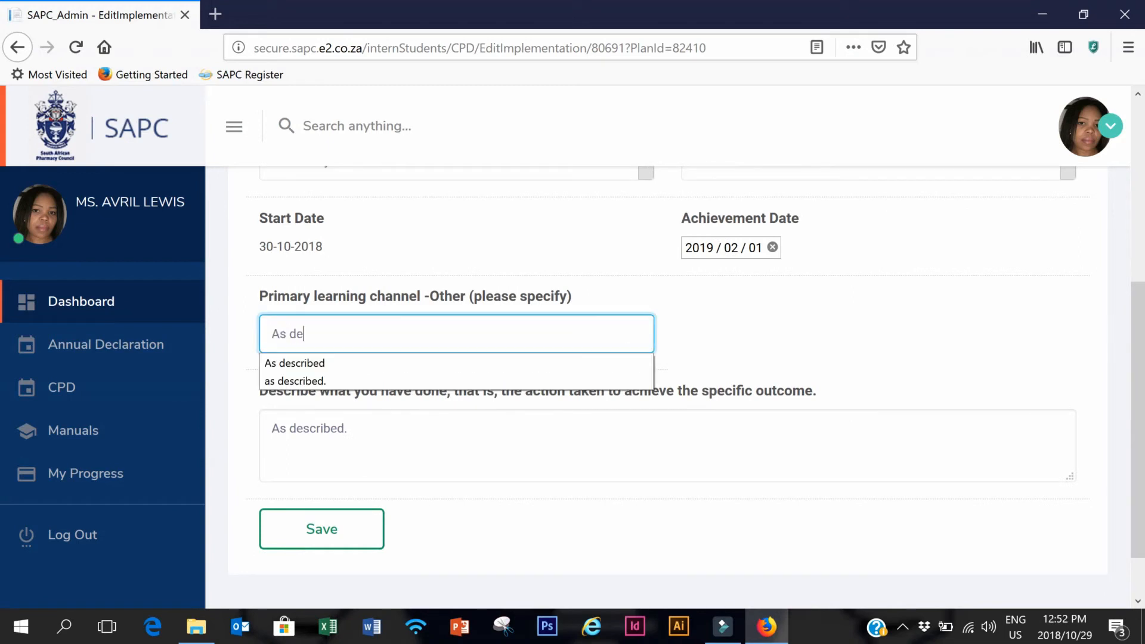
{"action": "type", "text": "scribed."}
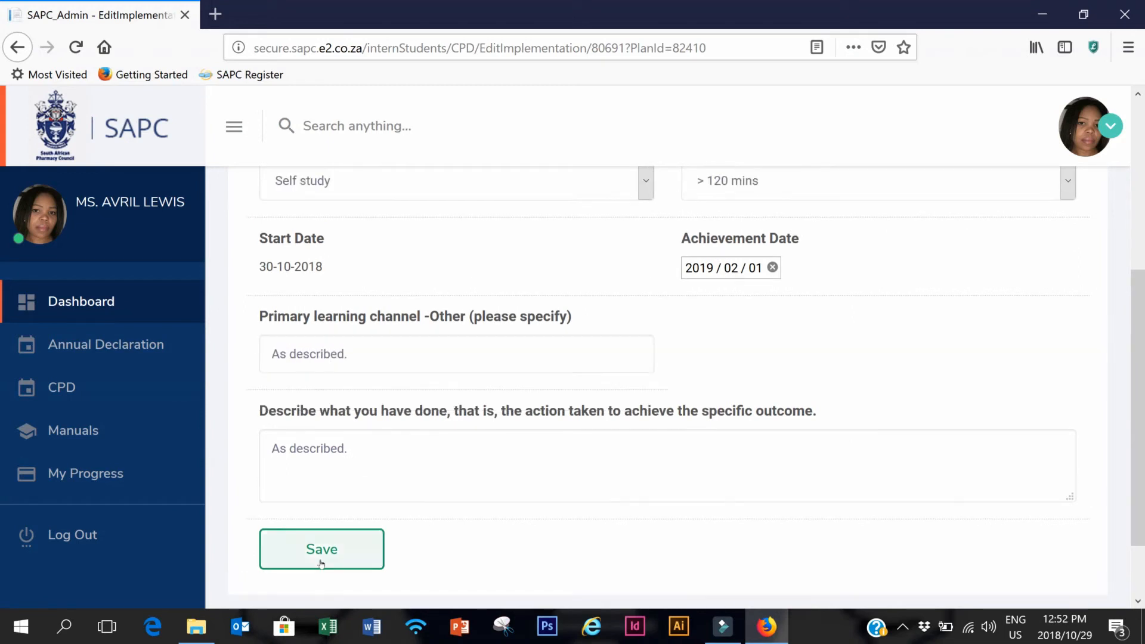
{"action": "left_click", "coordinate": [321, 550]}
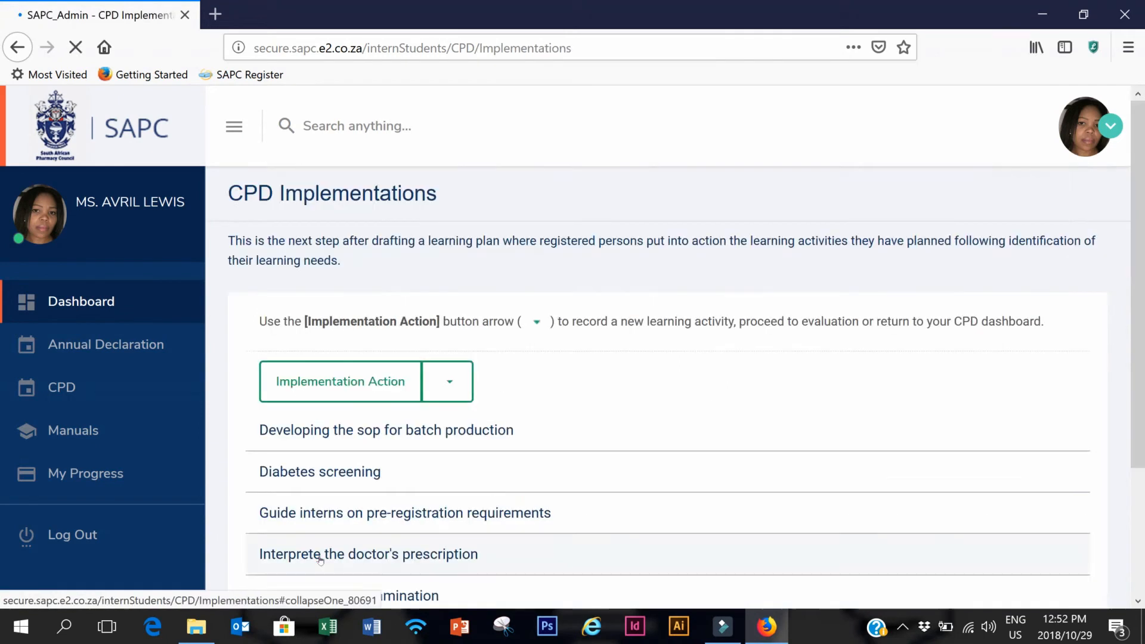
Step: Return from the implementations list to the CPD dashboard and reopen the Implementation stage
{"action": "scroll", "coordinate": [620, 460], "scroll_direction": "down", "scroll_amount": 3}
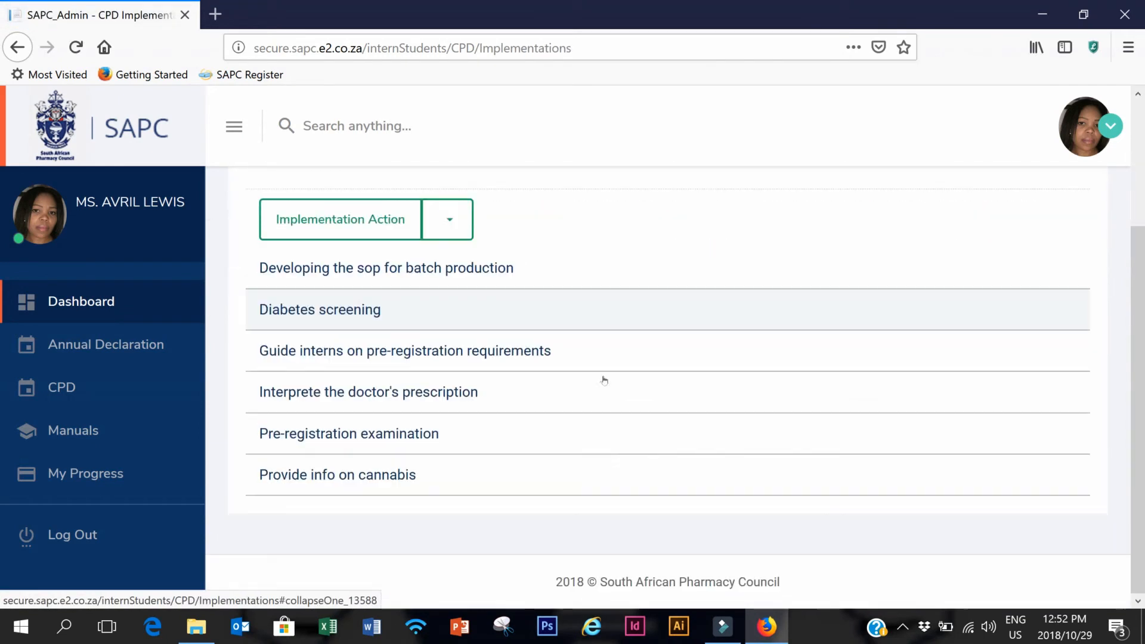
{"action": "left_click", "coordinate": [439, 220]}
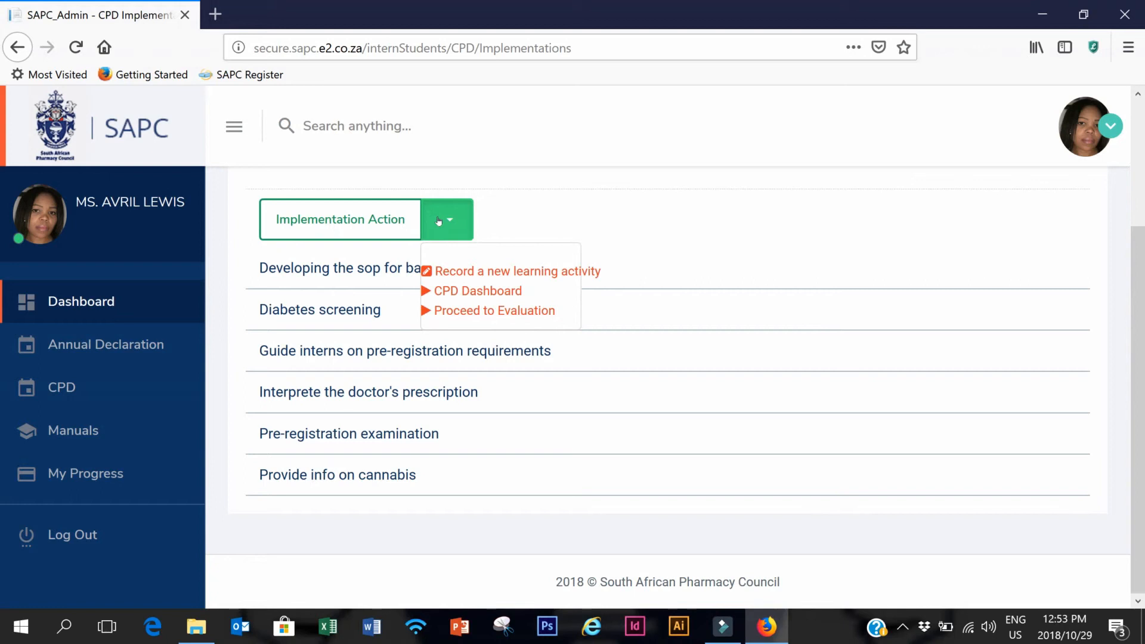
{"action": "left_click_drag", "start_coordinate": [1139, 272], "coordinate": [1140, 211]}
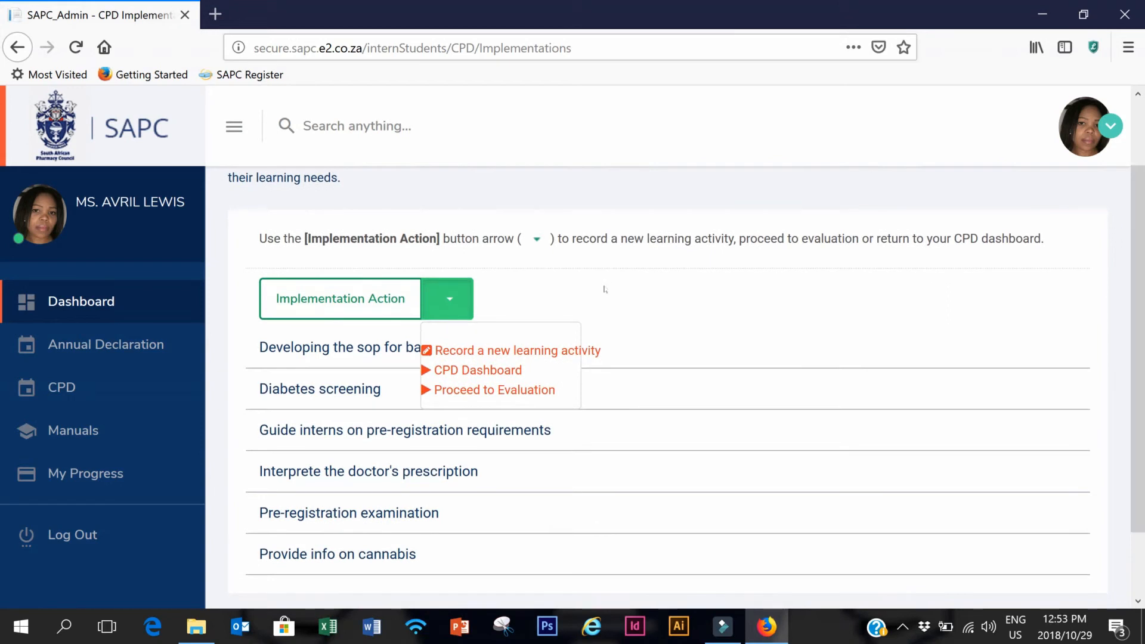
{"action": "left_click", "coordinate": [470, 371]}
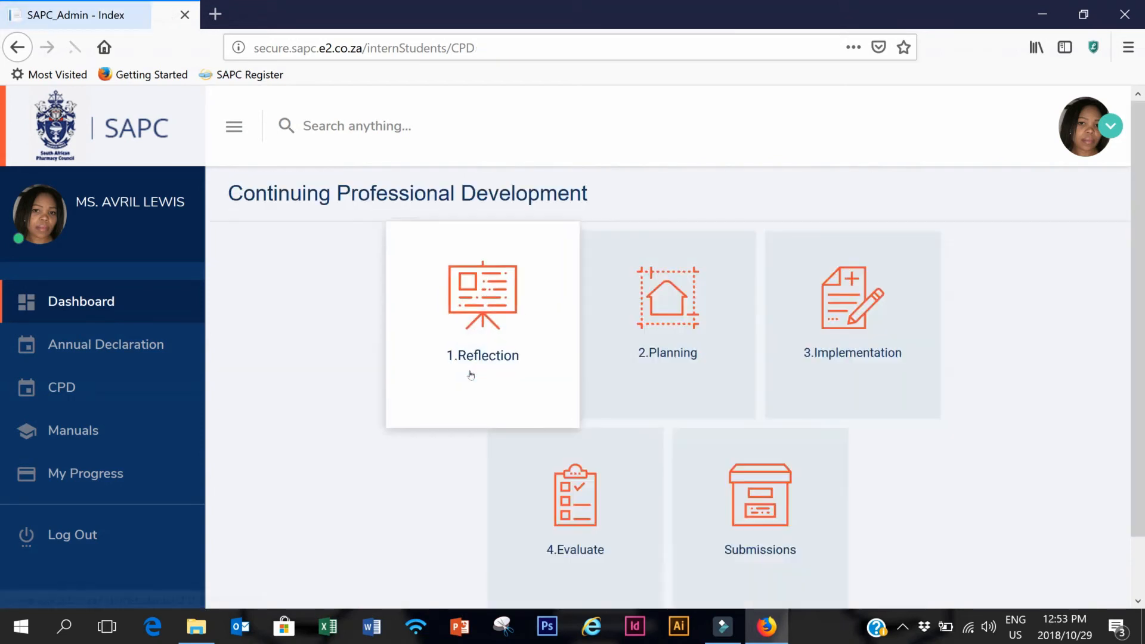
{"action": "left_click", "coordinate": [818, 340]}
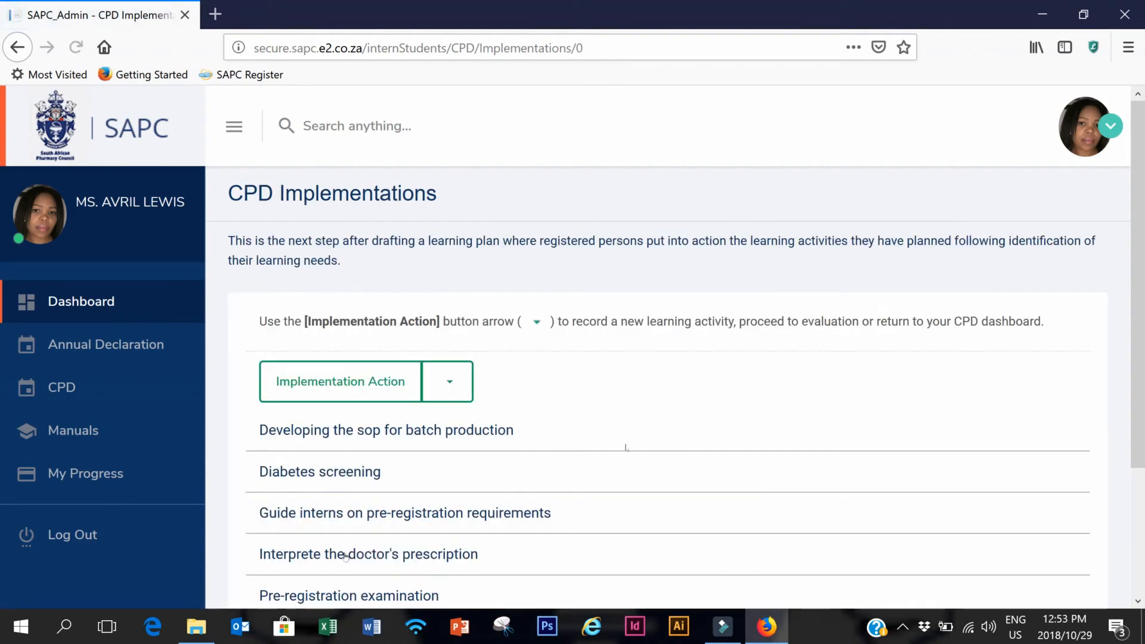
Step: Expand the learning activity "Interprete the doctor's prescription" and open the management of its activity documents
{"action": "scroll", "coordinate": [627, 448], "scroll_direction": "down", "scroll_amount": 1}
{"action": "left_click", "coordinate": [320, 490]}
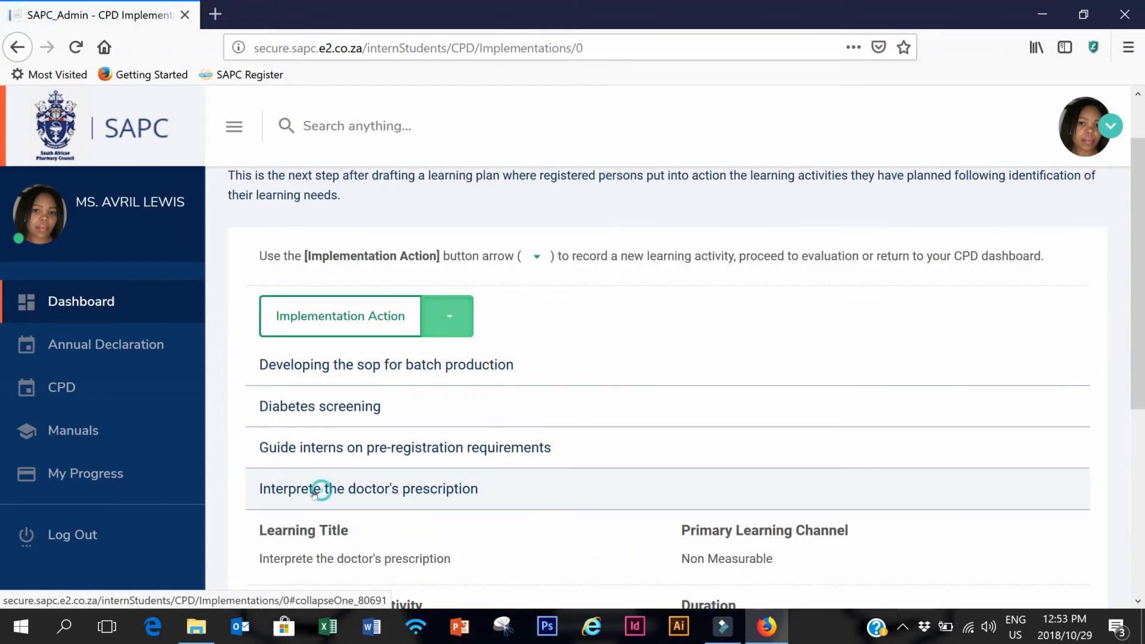
{"action": "scroll", "coordinate": [314, 493], "scroll_direction": "down", "scroll_amount": 7}
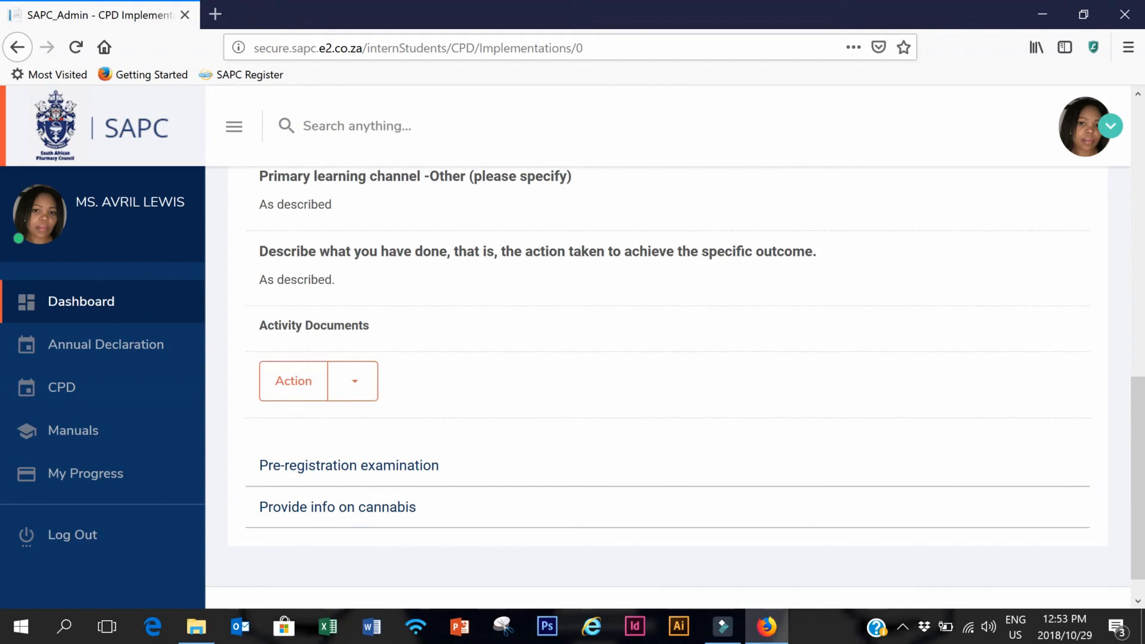
{"action": "left_click", "coordinate": [348, 383]}
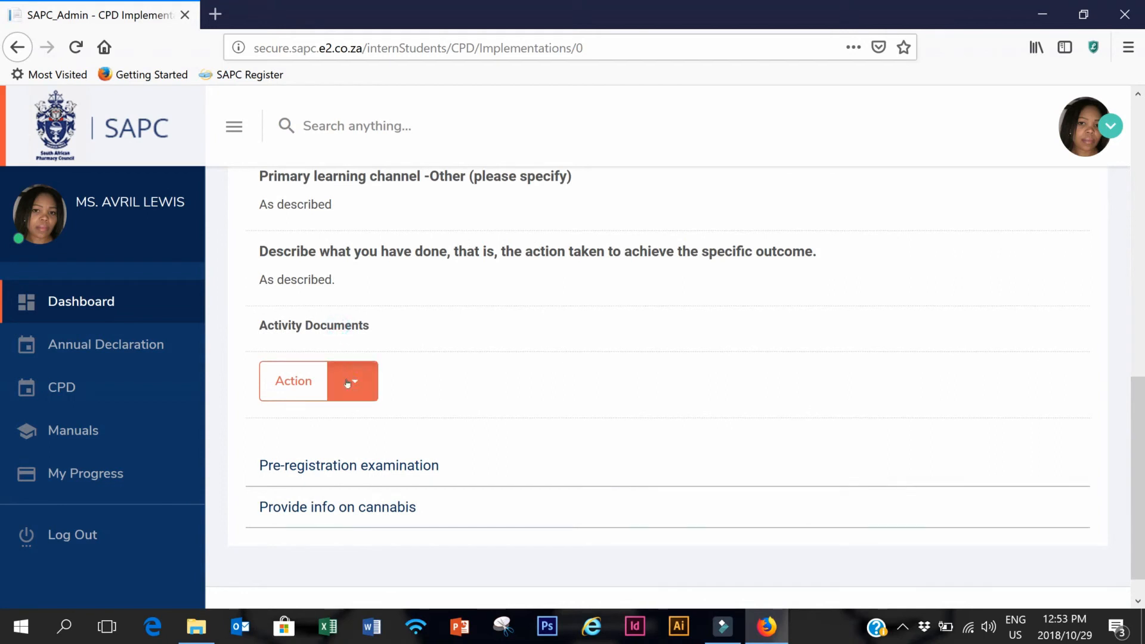
{"action": "left_click", "coordinate": [350, 385]}
{"action": "left_click", "coordinate": [349, 385]}
{"action": "scroll", "coordinate": [460, 391], "scroll_direction": "up", "scroll_amount": 4}
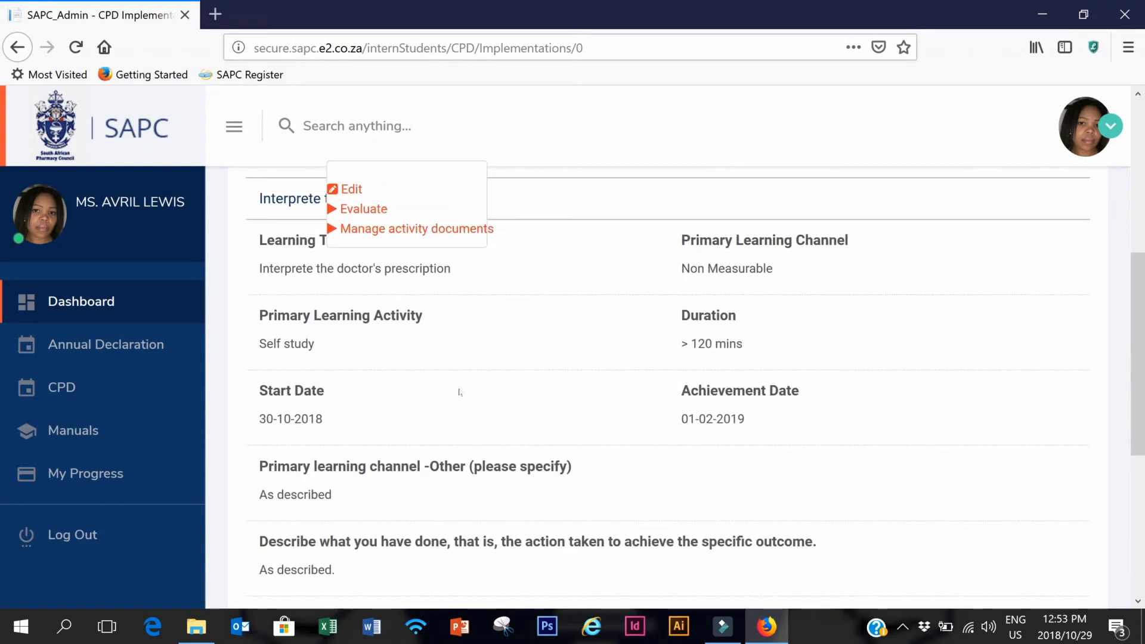
{"action": "left_click", "coordinate": [356, 230]}
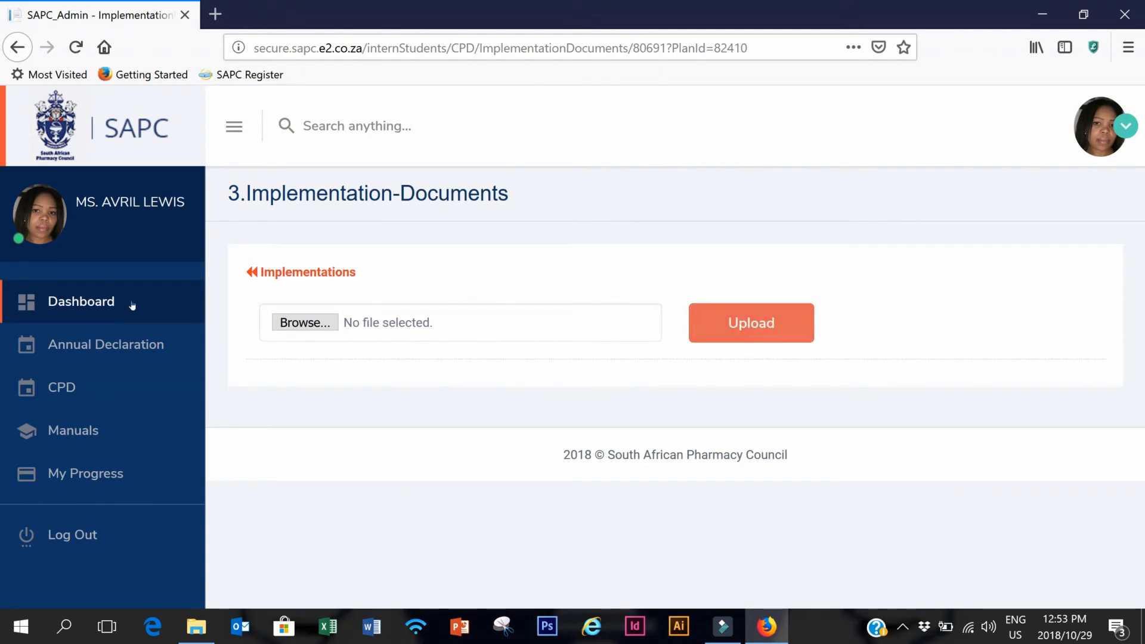
Step: Choose "2018 Pharmacy Month Brochure Translated.pdf" from the Documents folder and upload it as an implementation document
{"action": "left_click", "coordinate": [307, 322]}
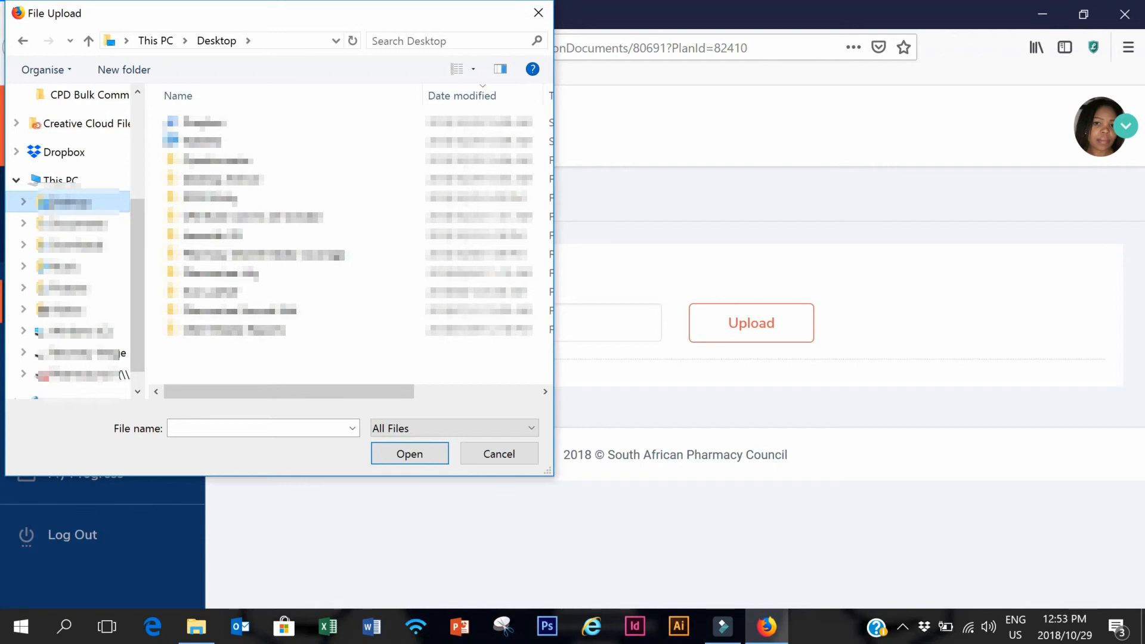
{"action": "double_click", "coordinate": [54, 202]}
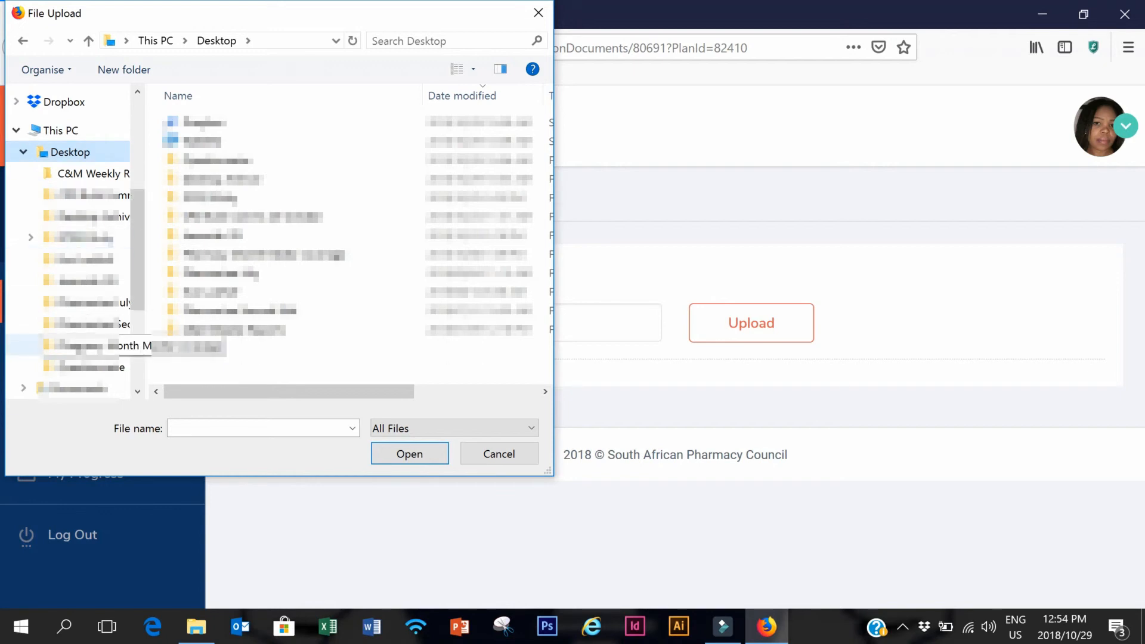
{"action": "left_click_drag", "start_coordinate": [137, 256], "coordinate": [141, 126]}
{"action": "left_click", "coordinate": [65, 130]}
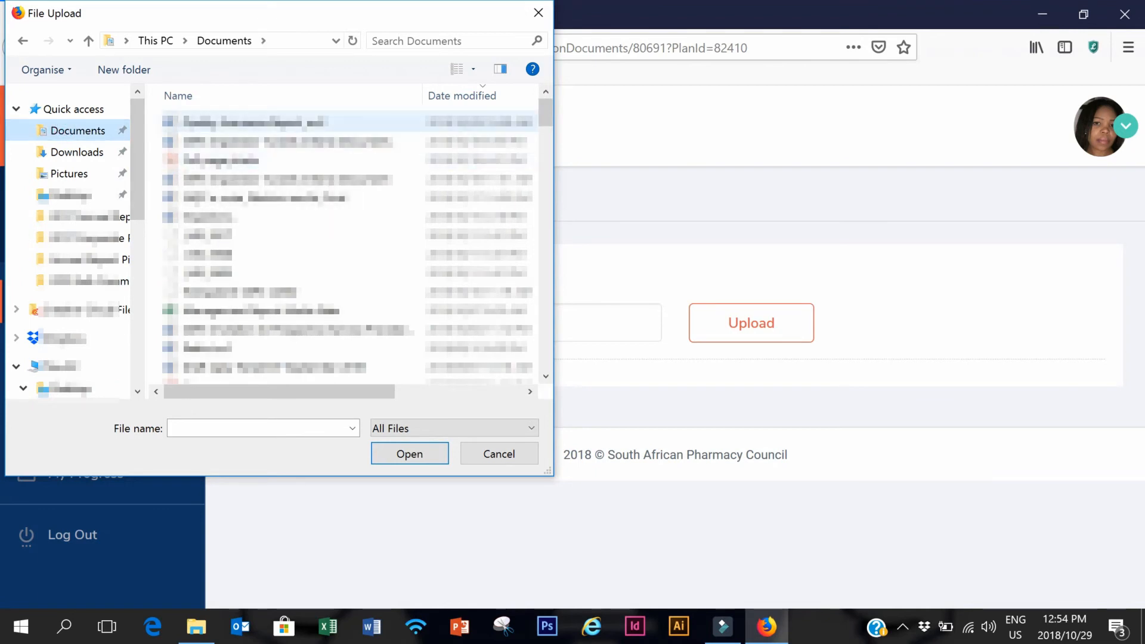
{"action": "left_click_drag", "start_coordinate": [547, 113], "coordinate": [545, 194]}
{"action": "left_click", "coordinate": [236, 166]}
{"action": "double_click", "coordinate": [165, 166]}
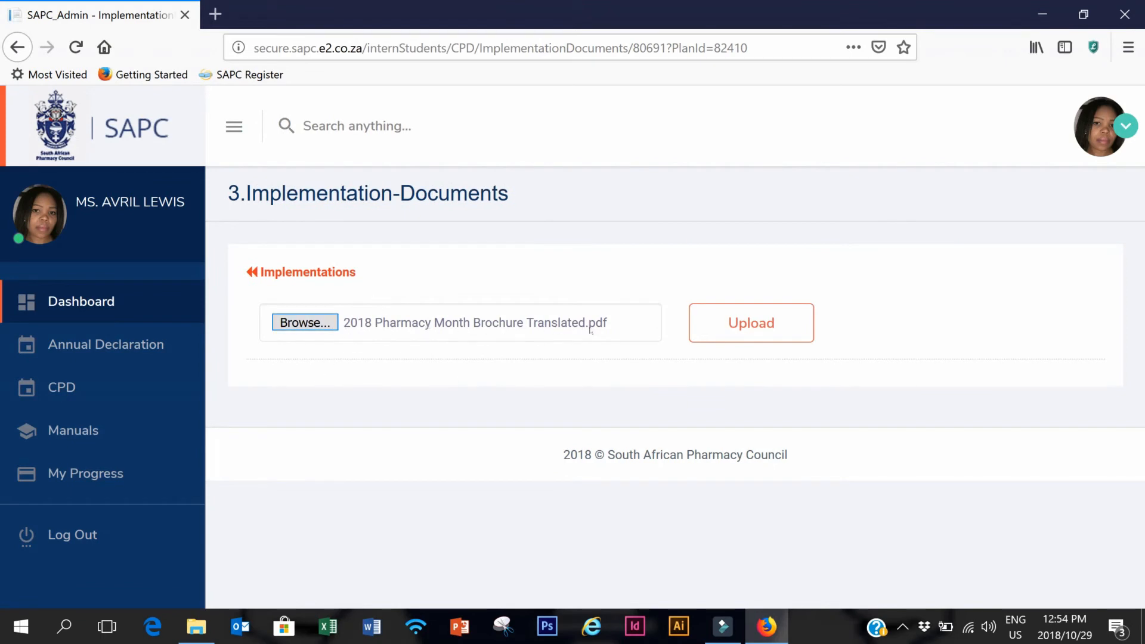
{"action": "left_click", "coordinate": [751, 326]}
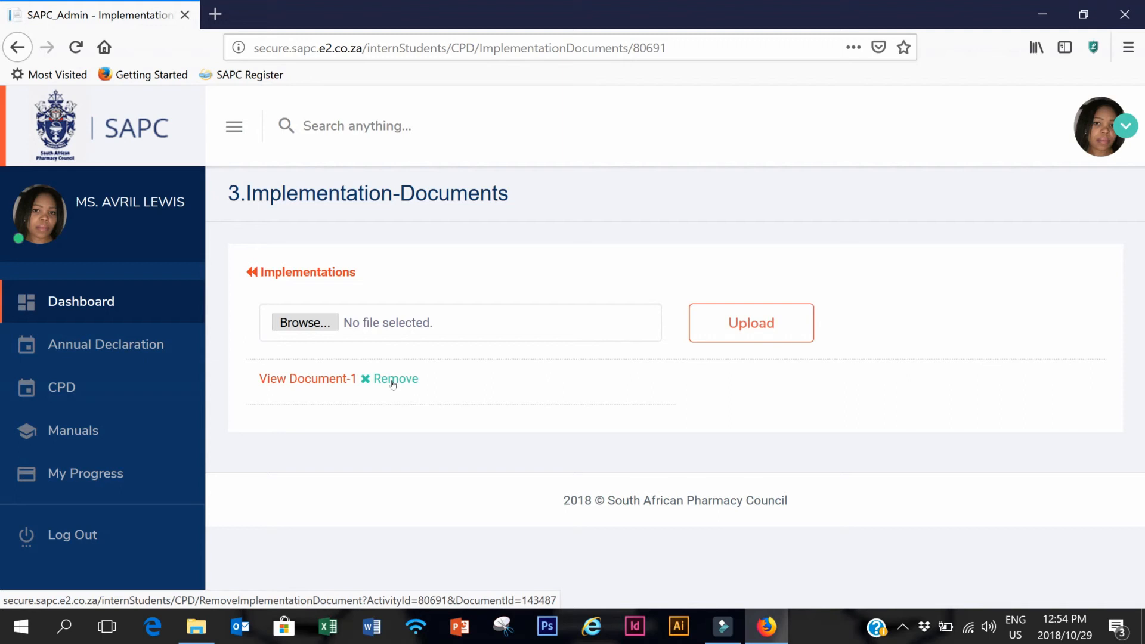
Step: Return to the implementations list, expand "Interprete the doctor's prescription" and review its details and activity documents
{"action": "left_click", "coordinate": [264, 278]}
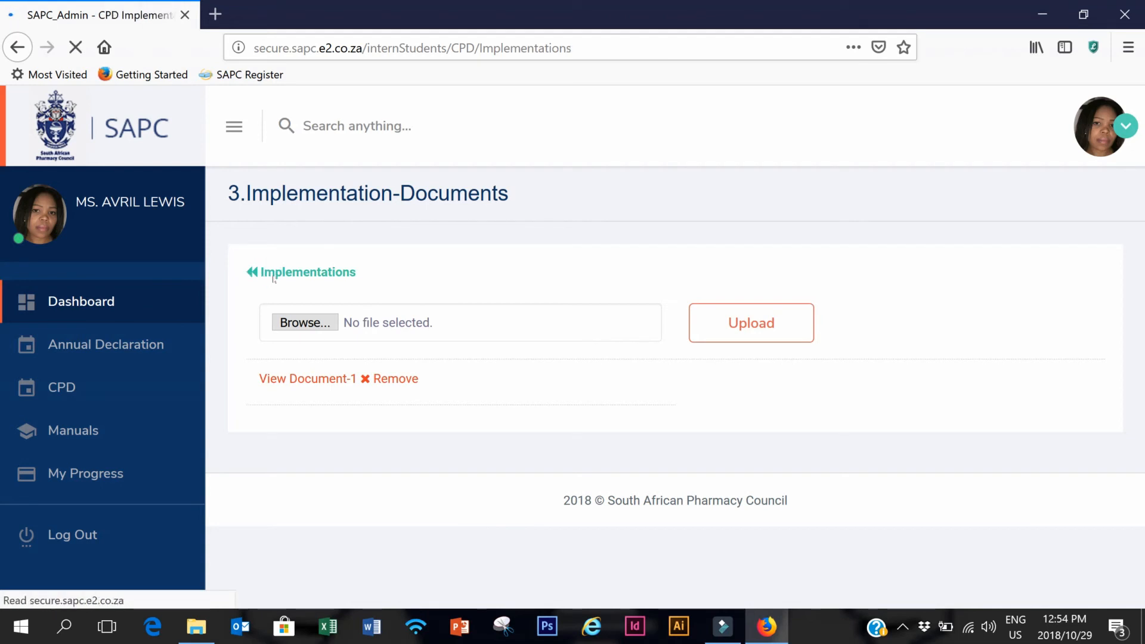
{"action": "scroll", "coordinate": [710, 450], "scroll_direction": "down", "scroll_amount": 3}
{"action": "scroll", "coordinate": [711, 451], "scroll_direction": "up", "scroll_amount": 2}
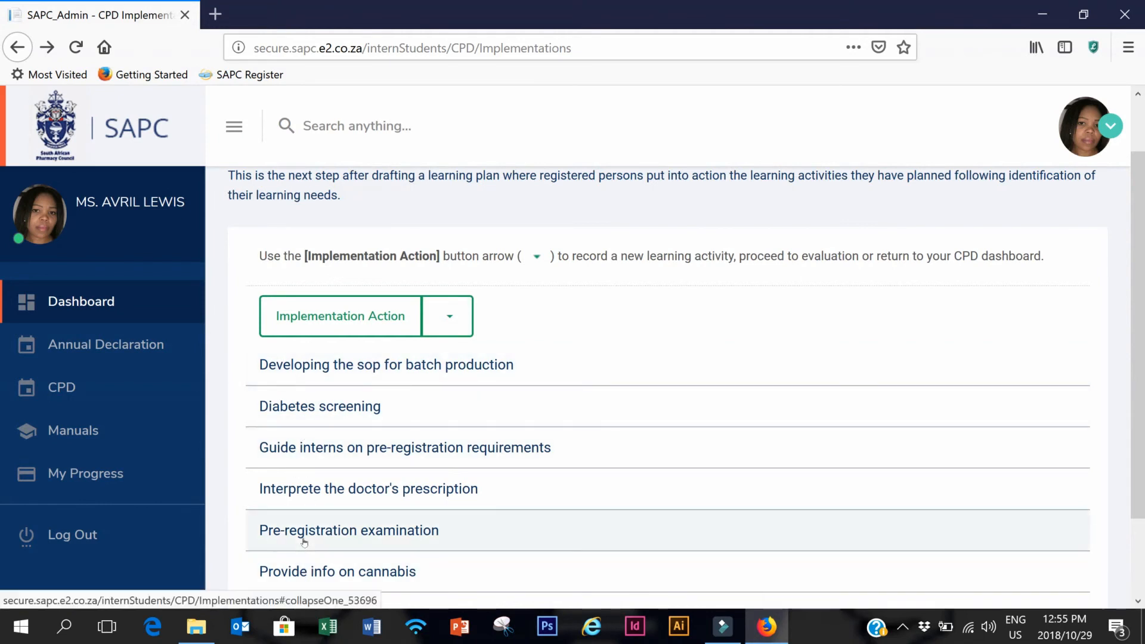
{"action": "left_click", "coordinate": [303, 489]}
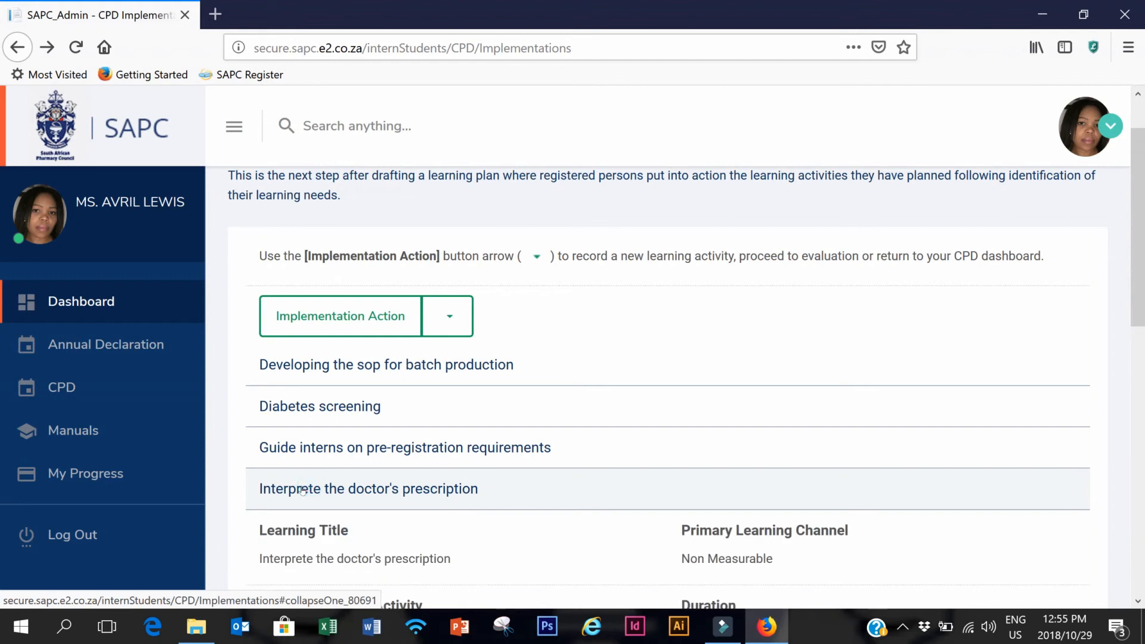
{"action": "scroll", "coordinate": [486, 494], "scroll_direction": "down", "scroll_amount": 6}
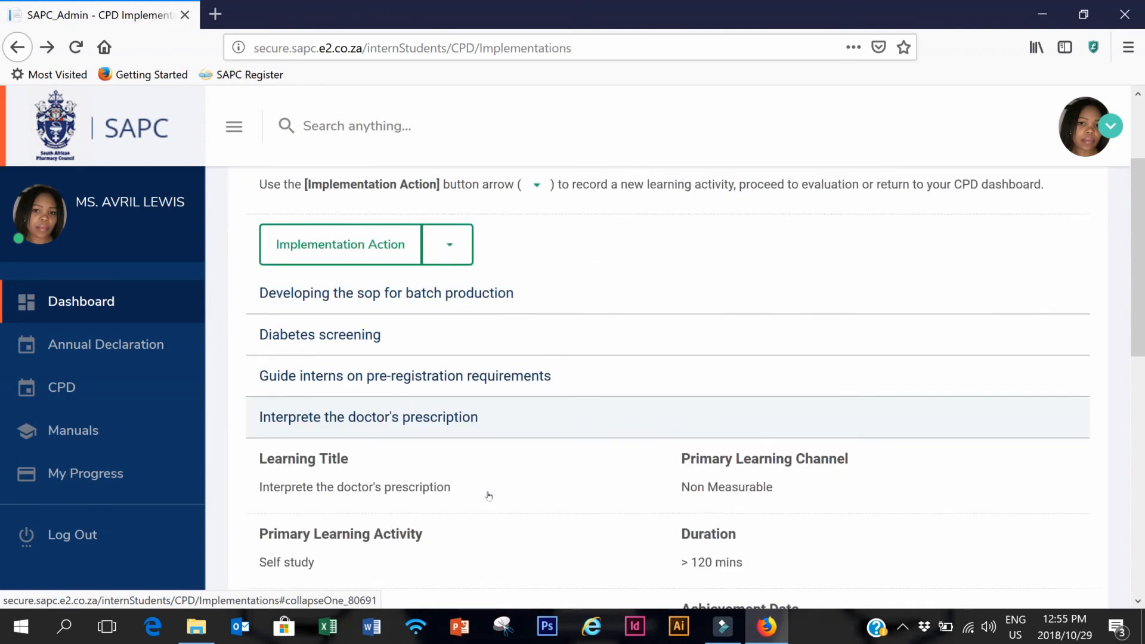
{"action": "scroll", "coordinate": [496, 495], "scroll_direction": "down", "scroll_amount": 2}
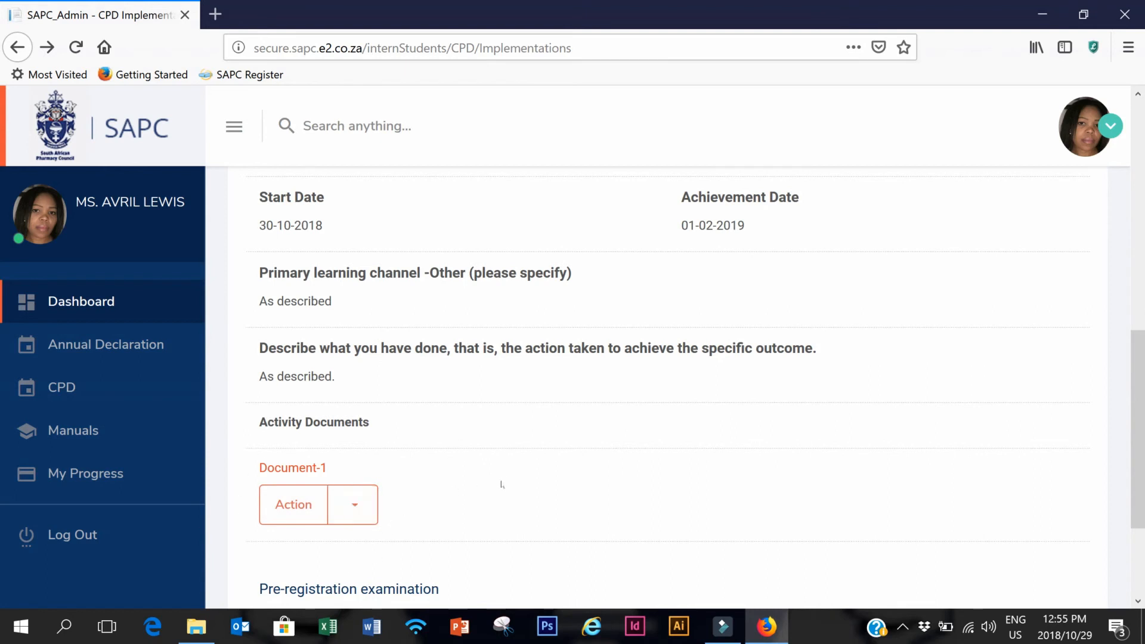
{"action": "scroll", "coordinate": [501, 480], "scroll_direction": "down", "scroll_amount": 2}
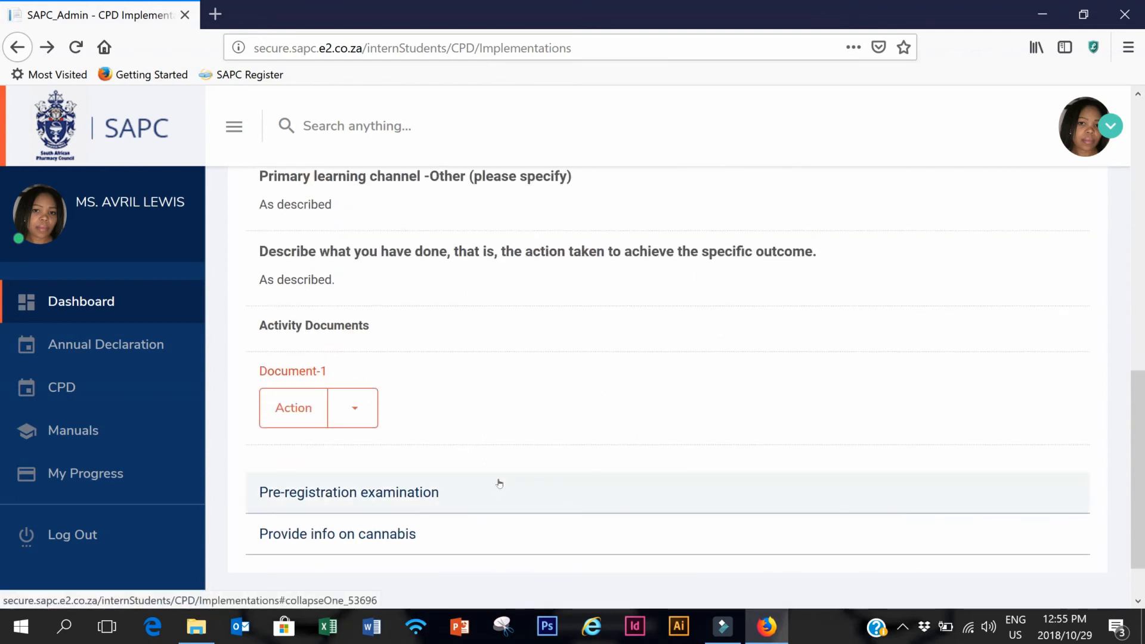
{"action": "scroll", "coordinate": [500, 482], "scroll_direction": "down", "scroll_amount": 1}
{"action": "scroll", "coordinate": [501, 483], "scroll_direction": "up", "scroll_amount": 7}
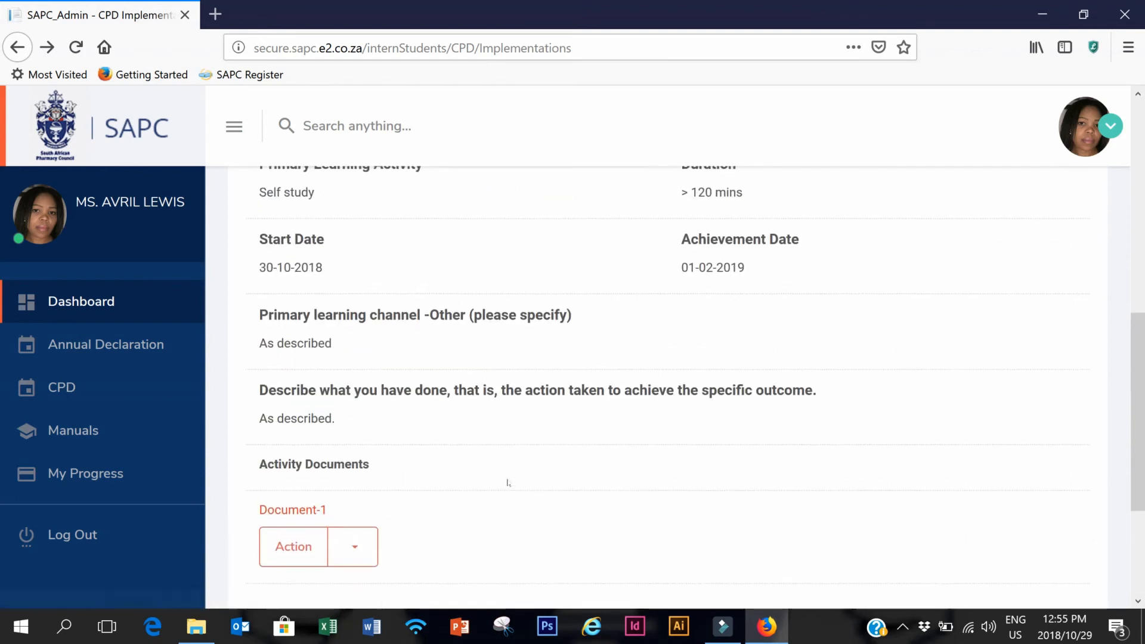
{"action": "scroll", "coordinate": [507, 483], "scroll_direction": "up", "scroll_amount": 1}
{"action": "scroll", "coordinate": [507, 483], "scroll_direction": "down", "scroll_amount": 2}
{"action": "scroll", "coordinate": [508, 483], "scroll_direction": "up", "scroll_amount": 3}
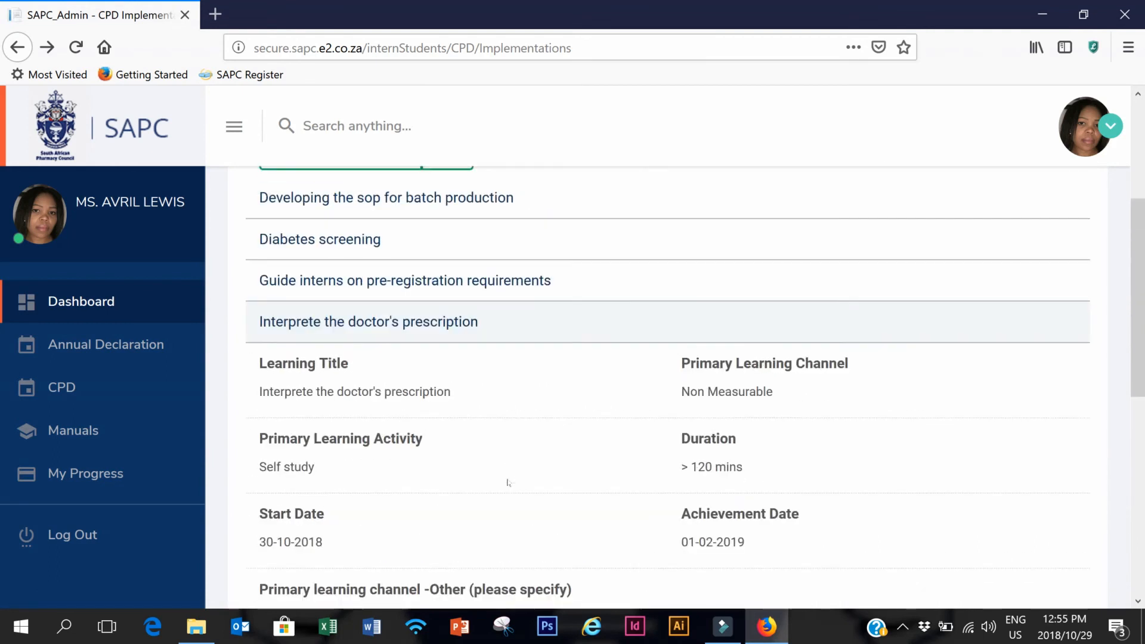
{"action": "scroll", "coordinate": [507, 482], "scroll_direction": "down", "scroll_amount": 5}
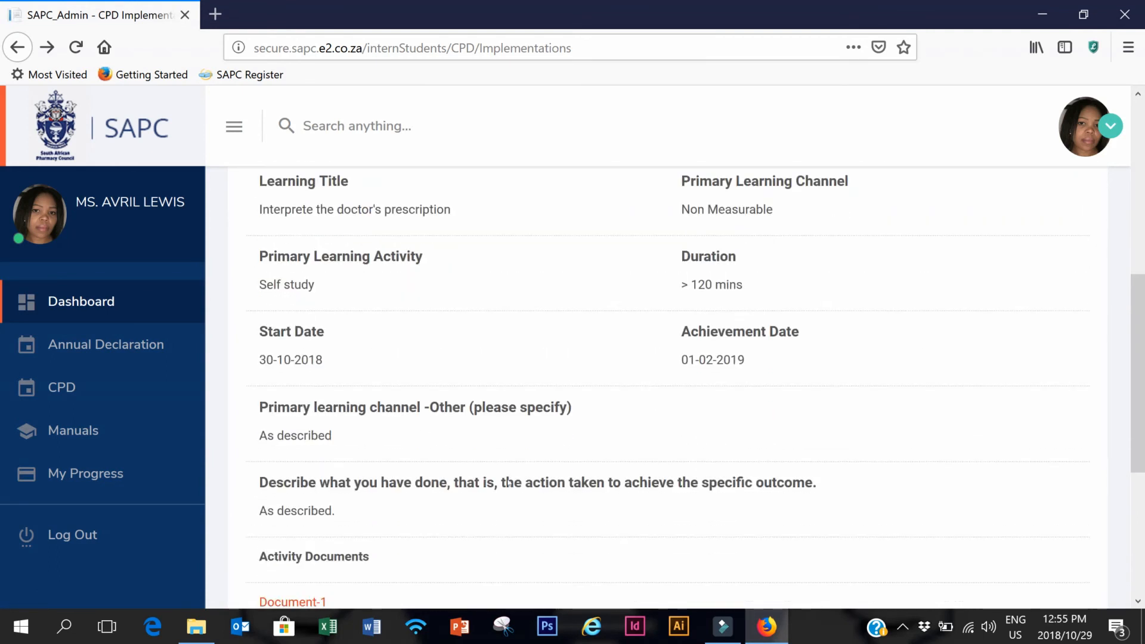
{"action": "scroll", "coordinate": [507, 482], "scroll_direction": "down", "scroll_amount": 2}
{"action": "scroll", "coordinate": [508, 482], "scroll_direction": "up", "scroll_amount": 6}
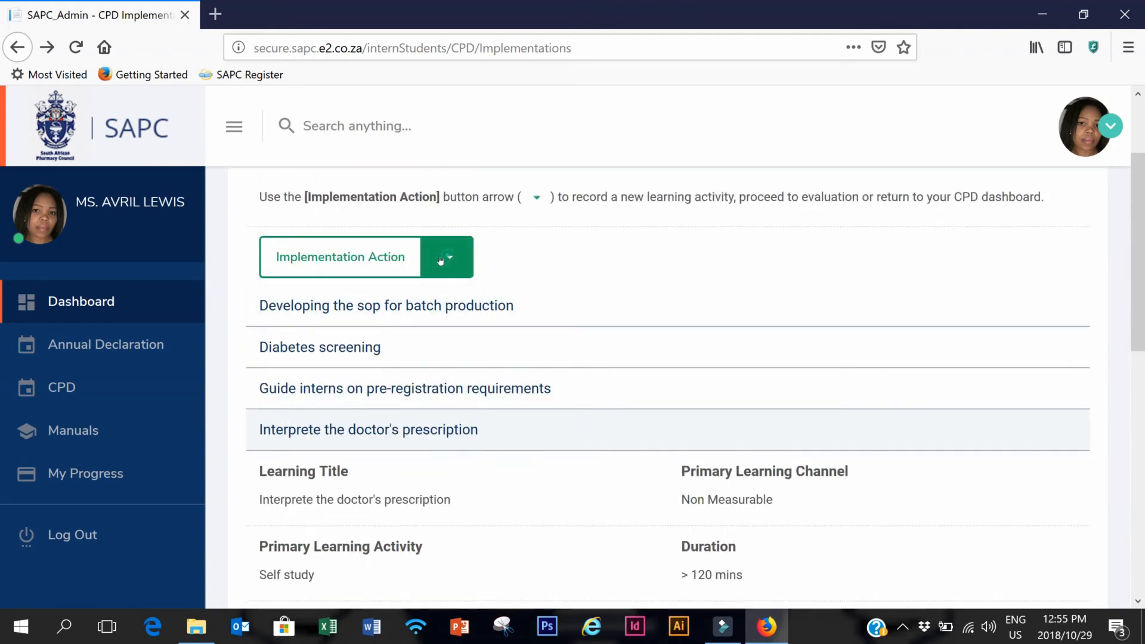
Step: Return to the CPD dashboard and open the CPD submissions
{"action": "left_click", "coordinate": [441, 261]}
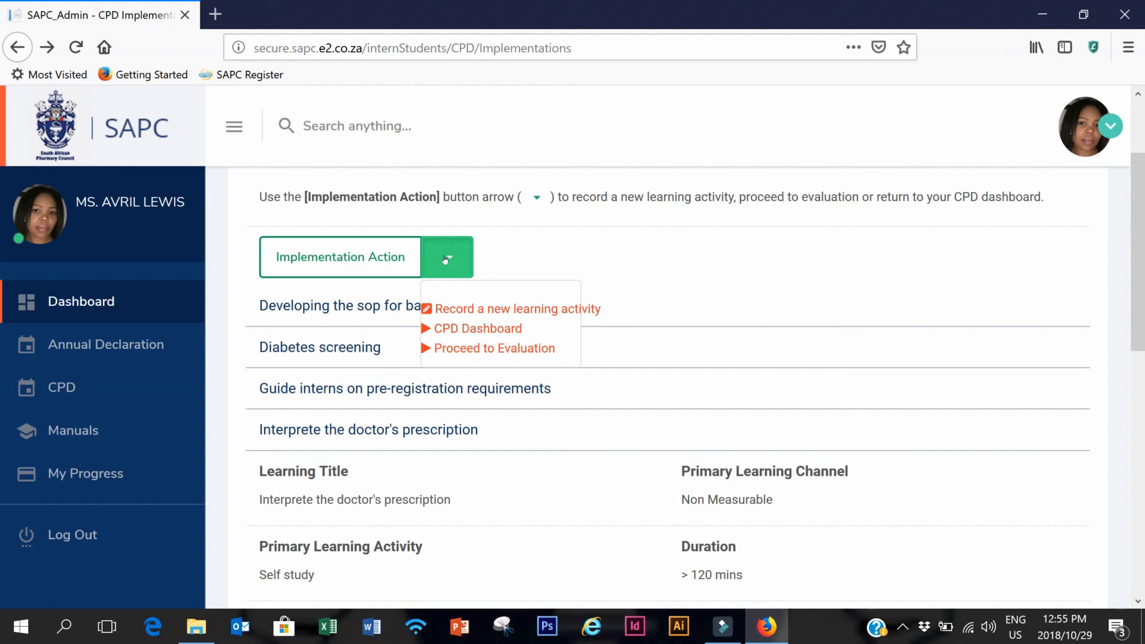
{"action": "left_click", "coordinate": [465, 328]}
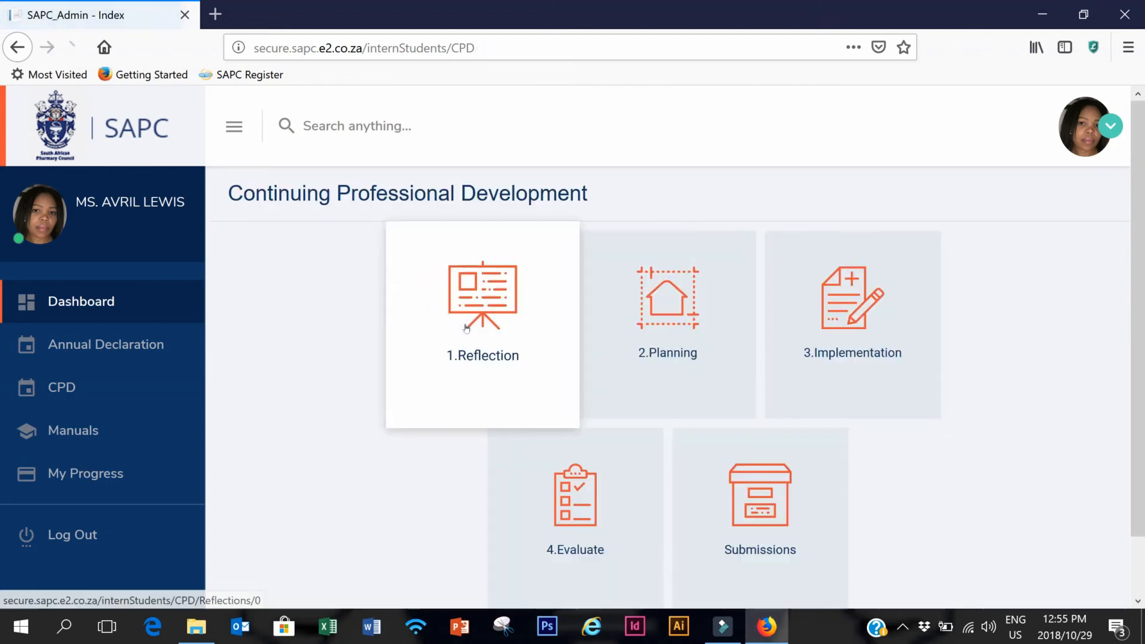
{"action": "left_click", "coordinate": [750, 507]}
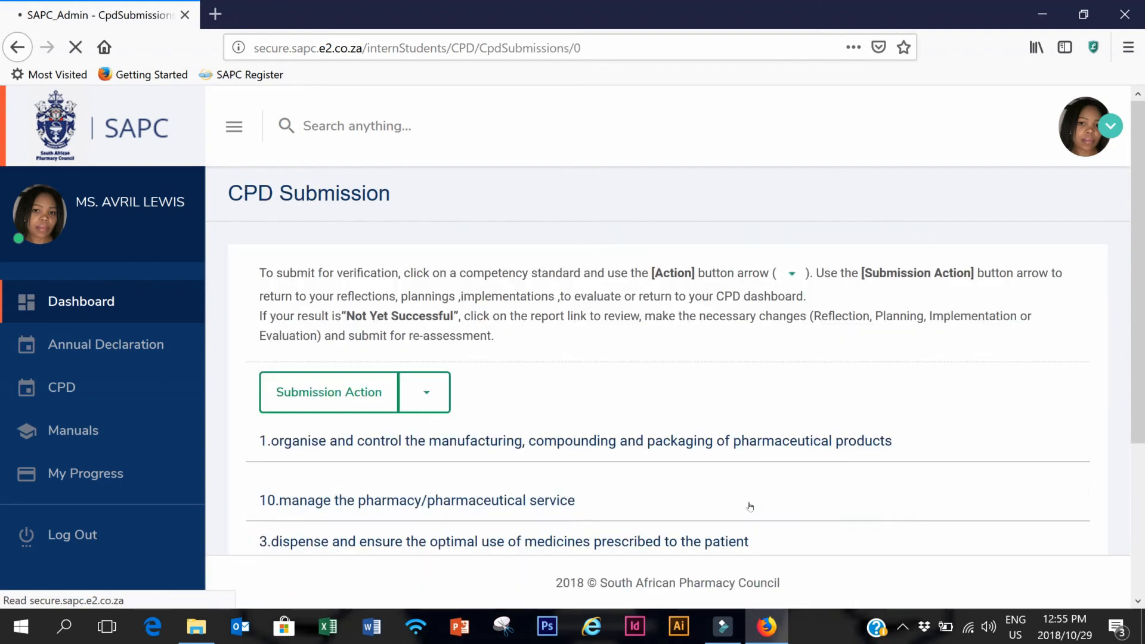
Step: Expand competency standard 3 on dispensing, check the status of each CPD stage and choose to submit the entry for verification
{"action": "left_click", "coordinate": [316, 545]}
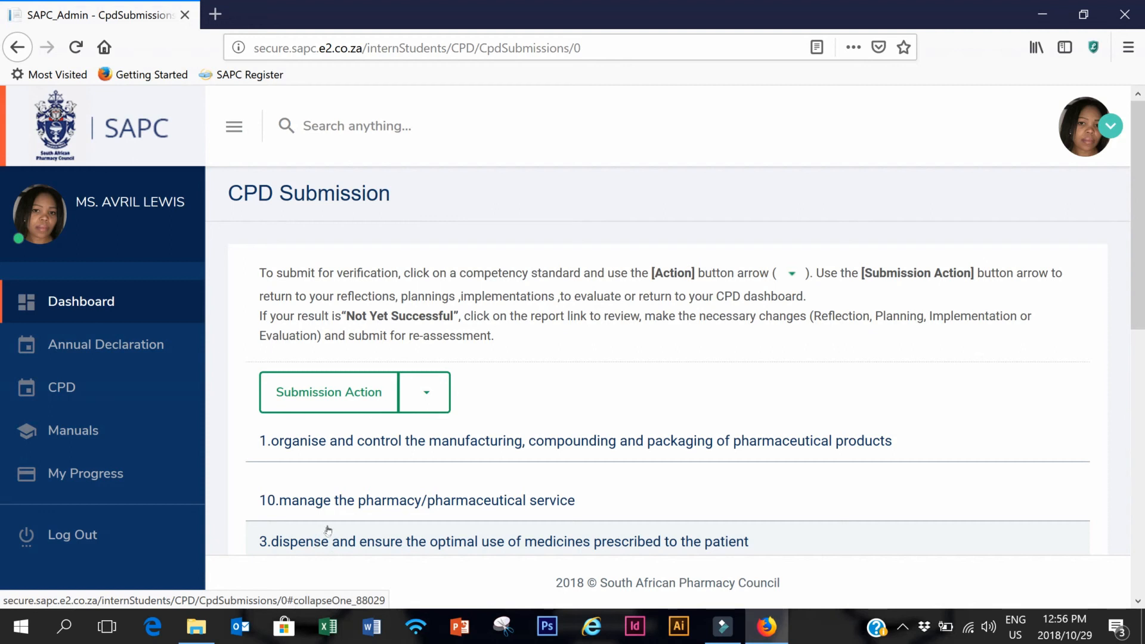
{"action": "scroll", "coordinate": [370, 536], "scroll_direction": "down", "scroll_amount": 5}
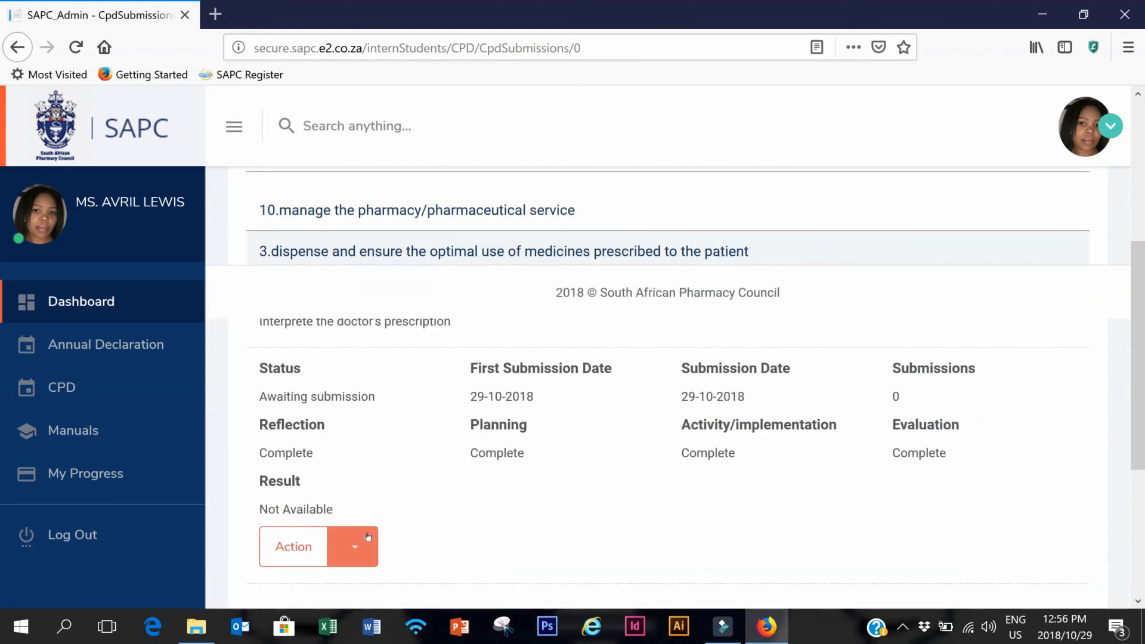
{"action": "scroll", "coordinate": [373, 536], "scroll_direction": "down", "scroll_amount": 4}
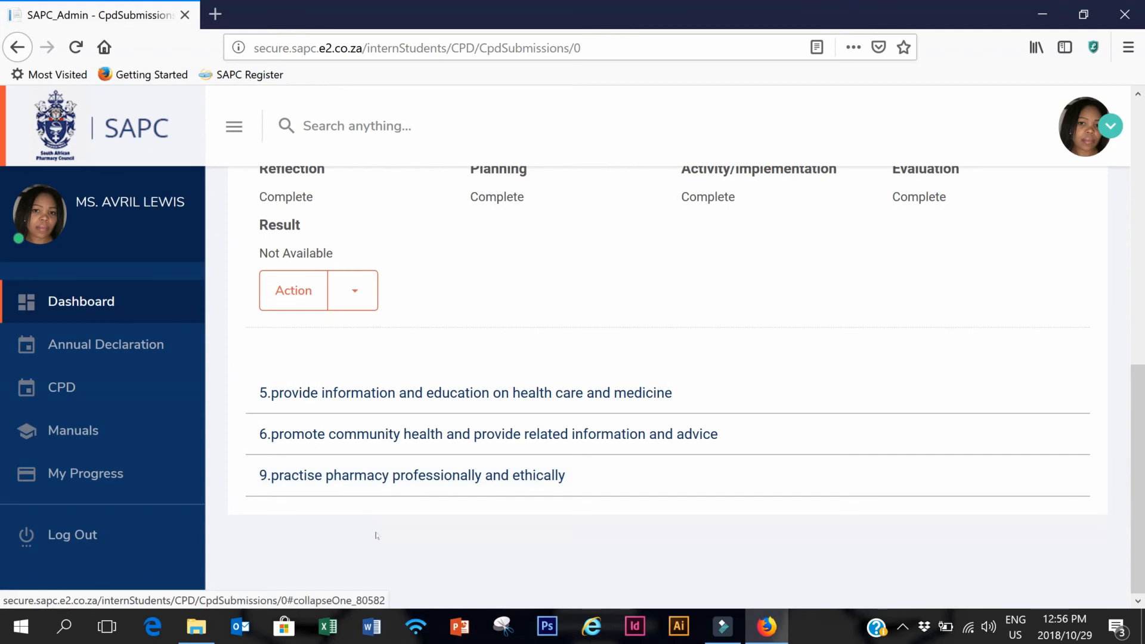
{"action": "scroll", "coordinate": [373, 535], "scroll_direction": "up", "scroll_amount": 5}
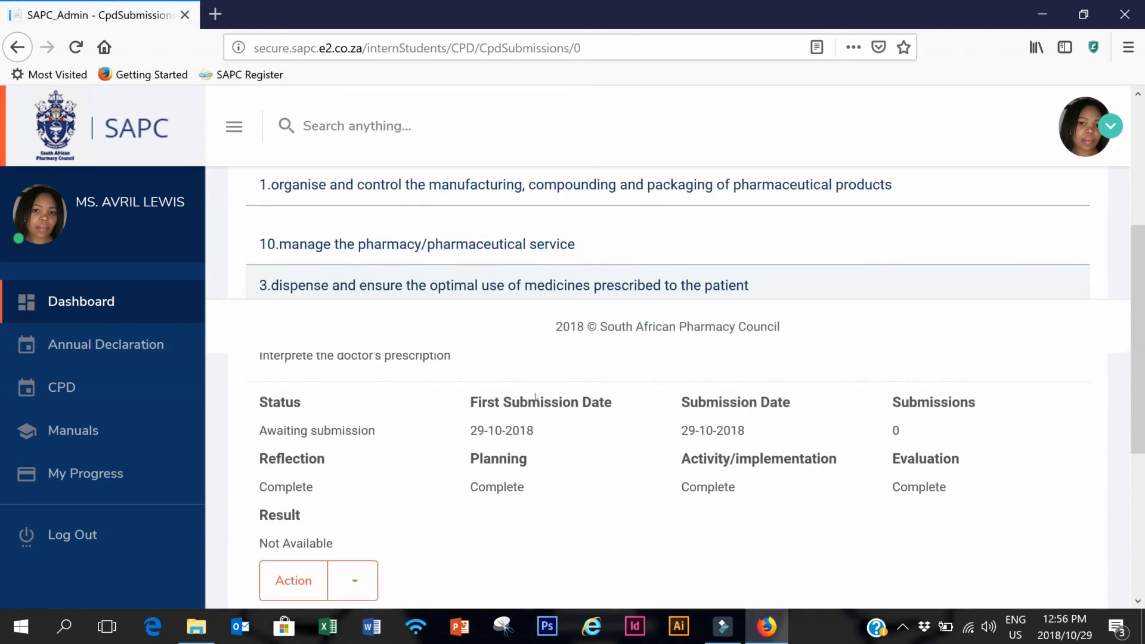
{"action": "scroll", "coordinate": [478, 388], "scroll_direction": "down", "scroll_amount": 2}
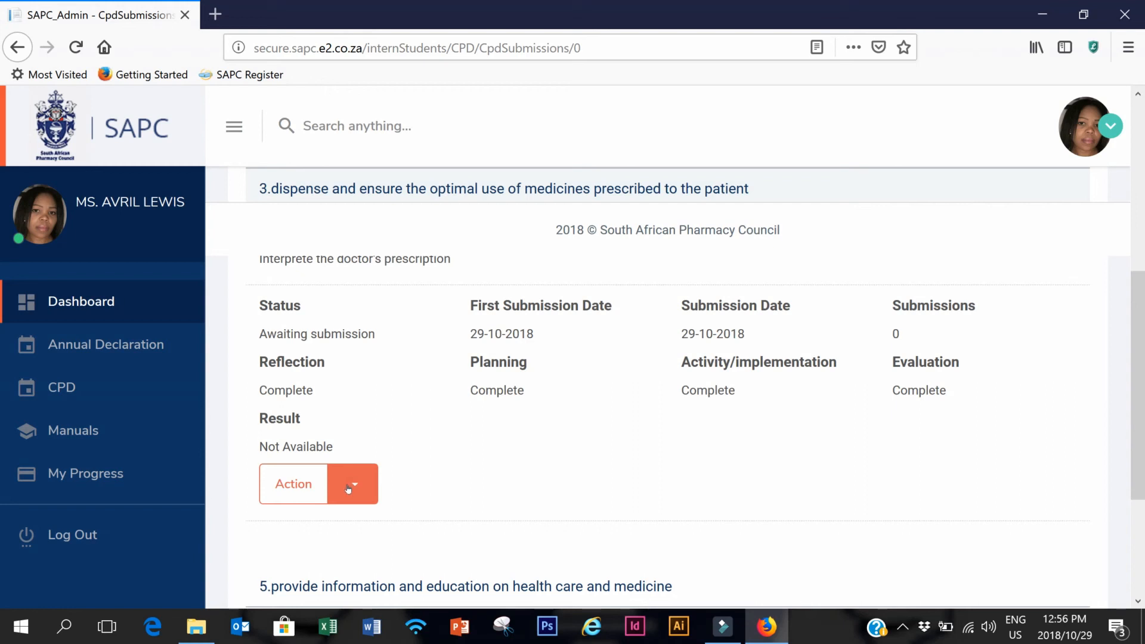
{"action": "left_click", "coordinate": [348, 489]}
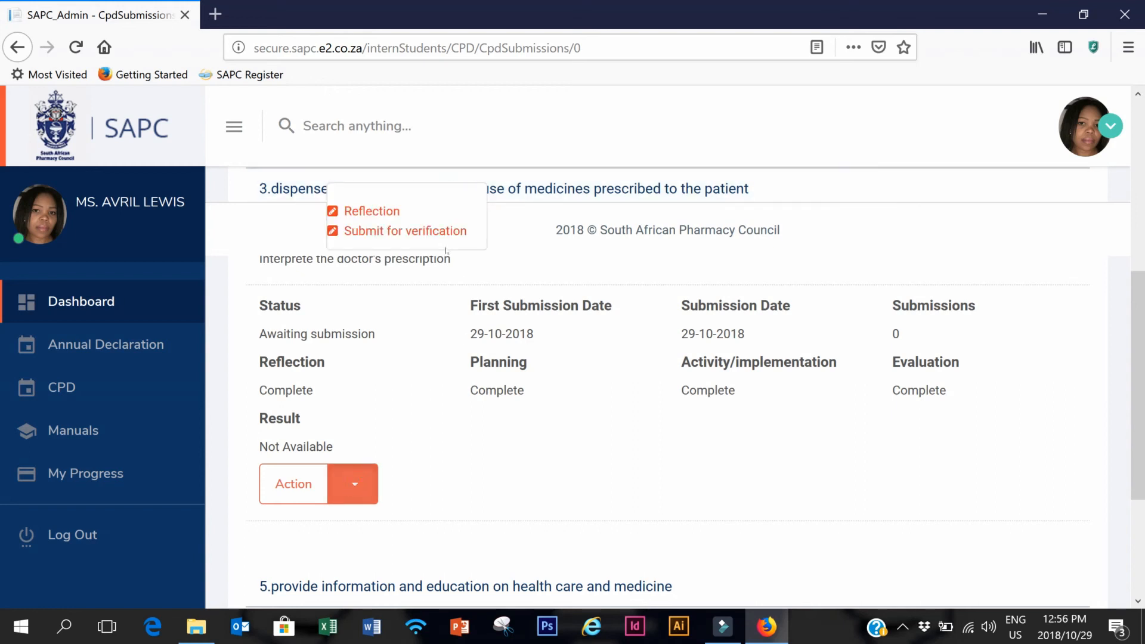
{"action": "left_click", "coordinate": [370, 232]}
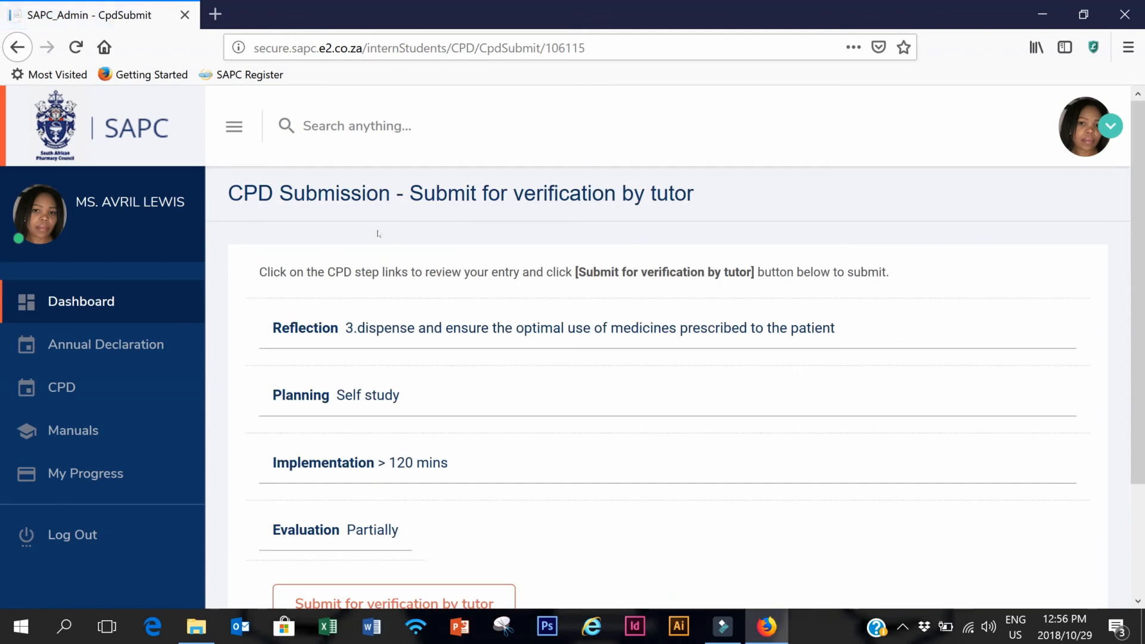
Step: Review the reflection, planning, implementation and evaluation summary of the dispensing entry and submit it for verification by the tutor
{"action": "scroll", "coordinate": [546, 499], "scroll_direction": "down", "scroll_amount": 1}
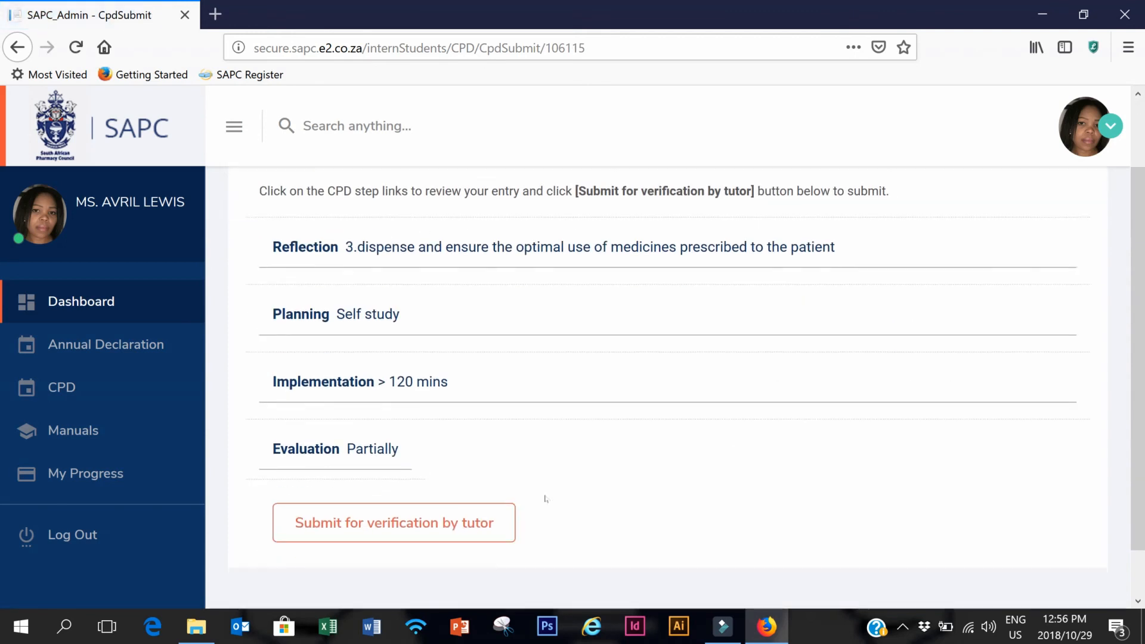
{"action": "scroll", "coordinate": [574, 494], "scroll_direction": "up", "scroll_amount": 1}
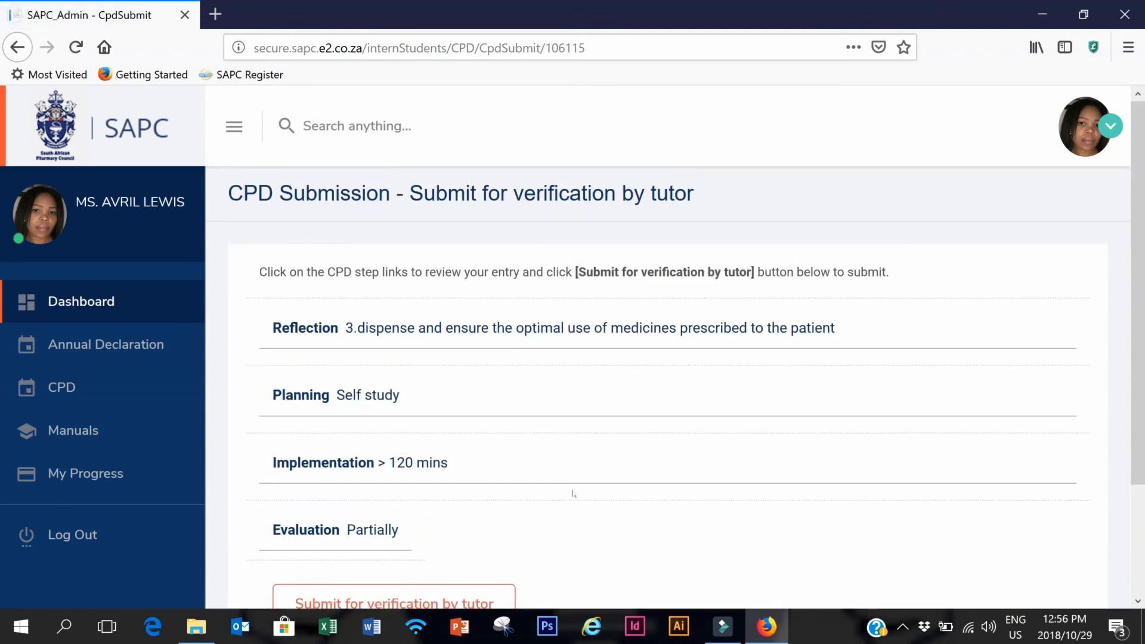
{"action": "scroll", "coordinate": [574, 494], "scroll_direction": "down", "scroll_amount": 1}
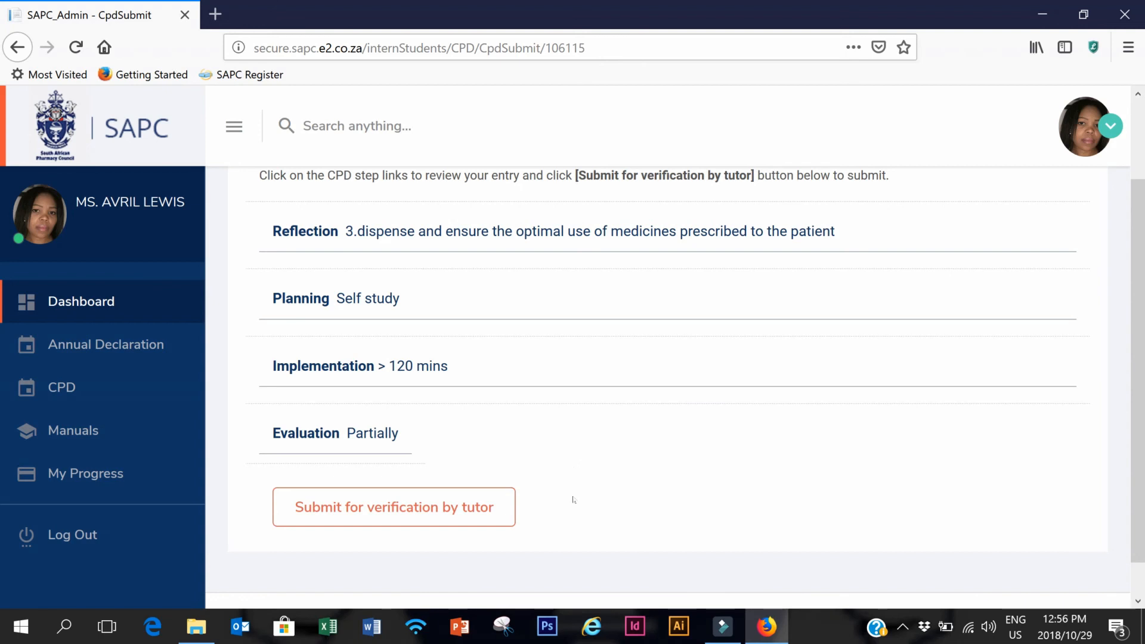
{"action": "left_click", "coordinate": [370, 511]}
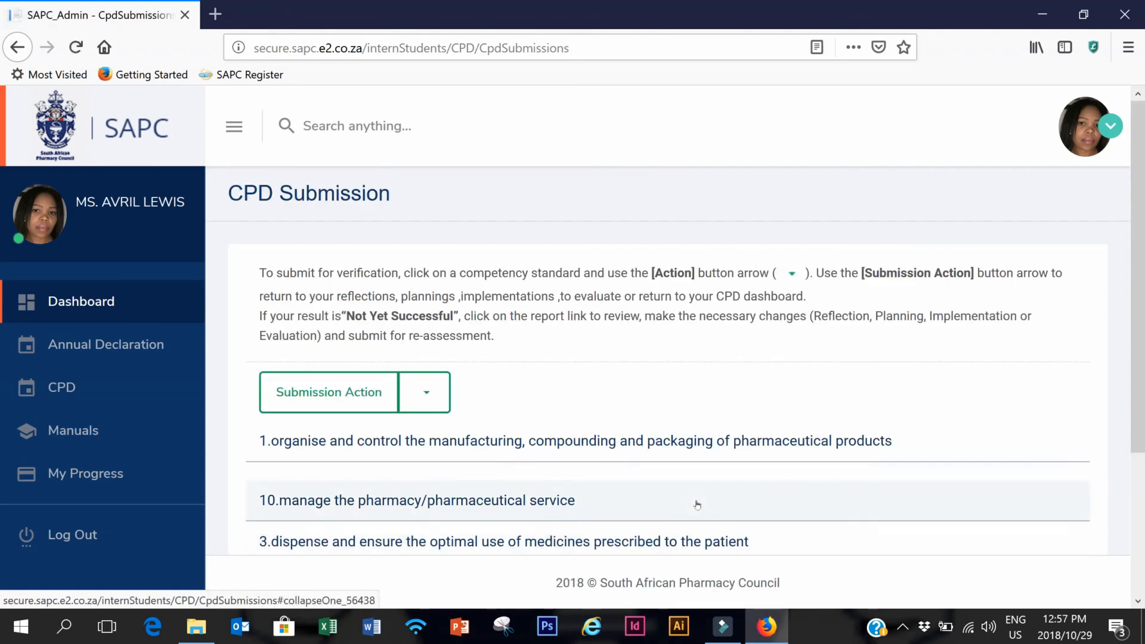
Step: Expand competency standard 3 on dispensing in the CPD submissions and check its submission status, dates, stage completion and result
{"action": "scroll", "coordinate": [697, 505], "scroll_direction": "down", "scroll_amount": 3}
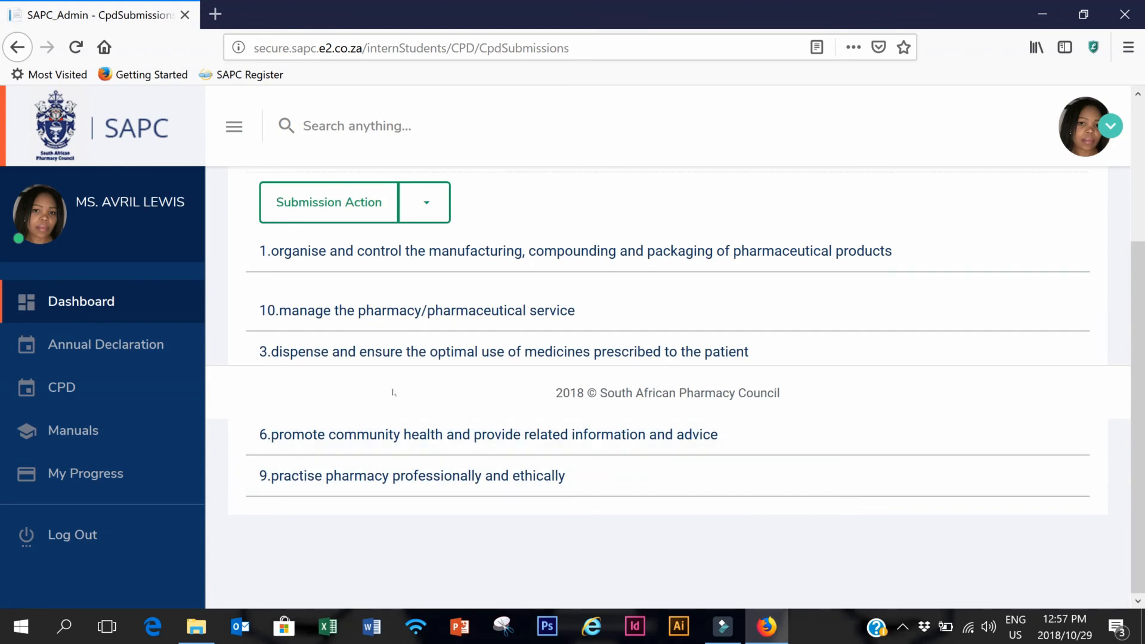
{"action": "left_click", "coordinate": [375, 353]}
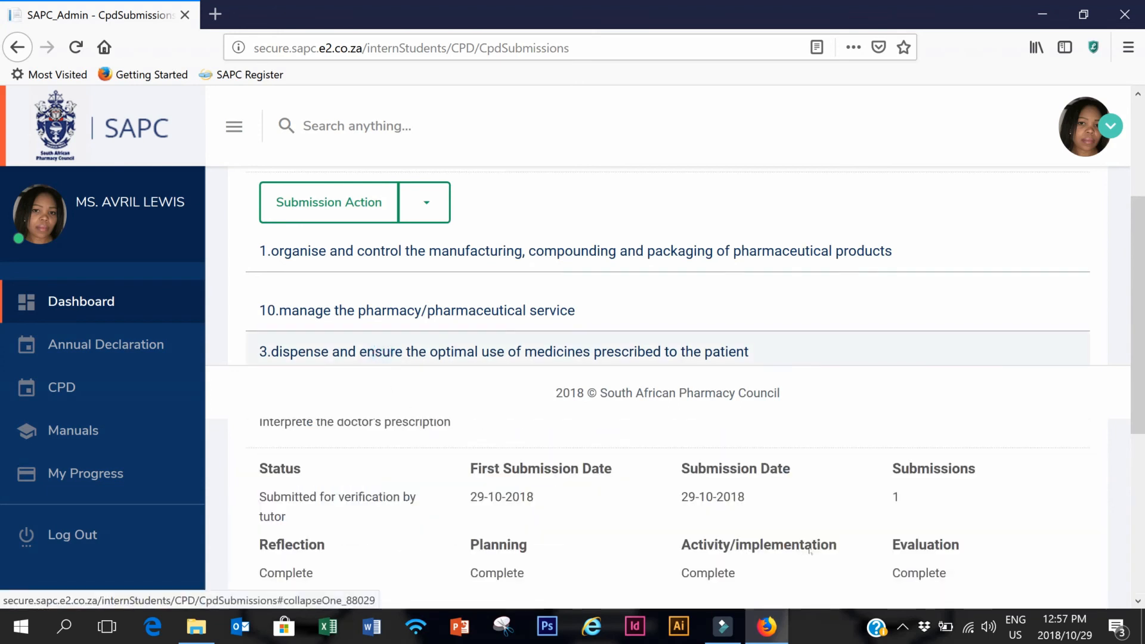
{"action": "scroll", "coordinate": [856, 554], "scroll_direction": "down", "scroll_amount": 2}
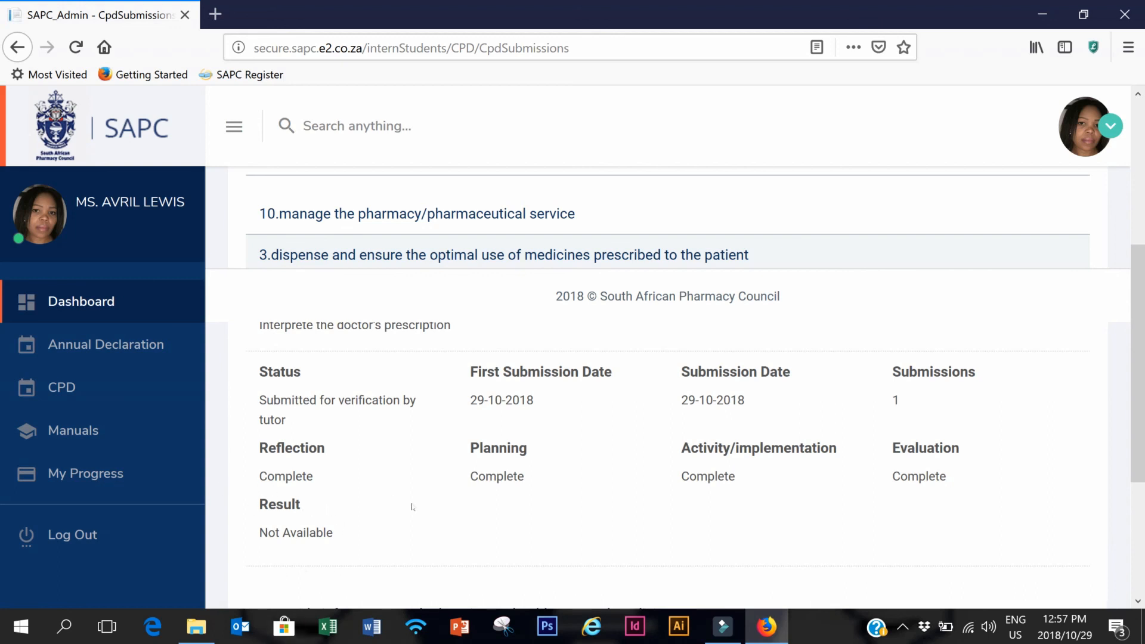
{"action": "scroll", "coordinate": [412, 507], "scroll_direction": "down", "scroll_amount": 3}
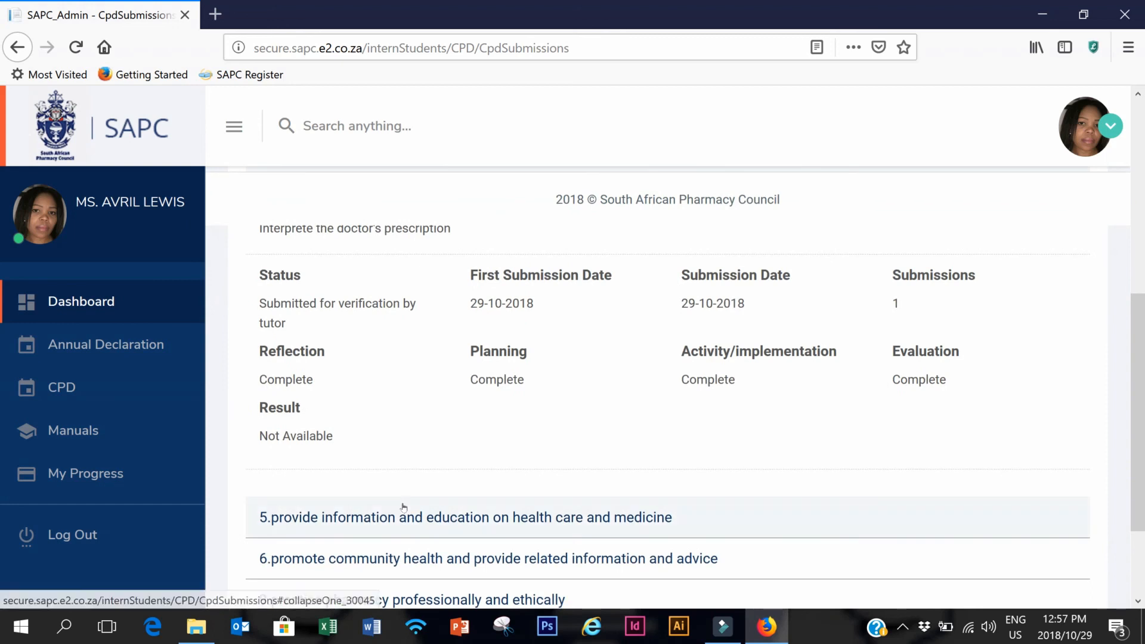